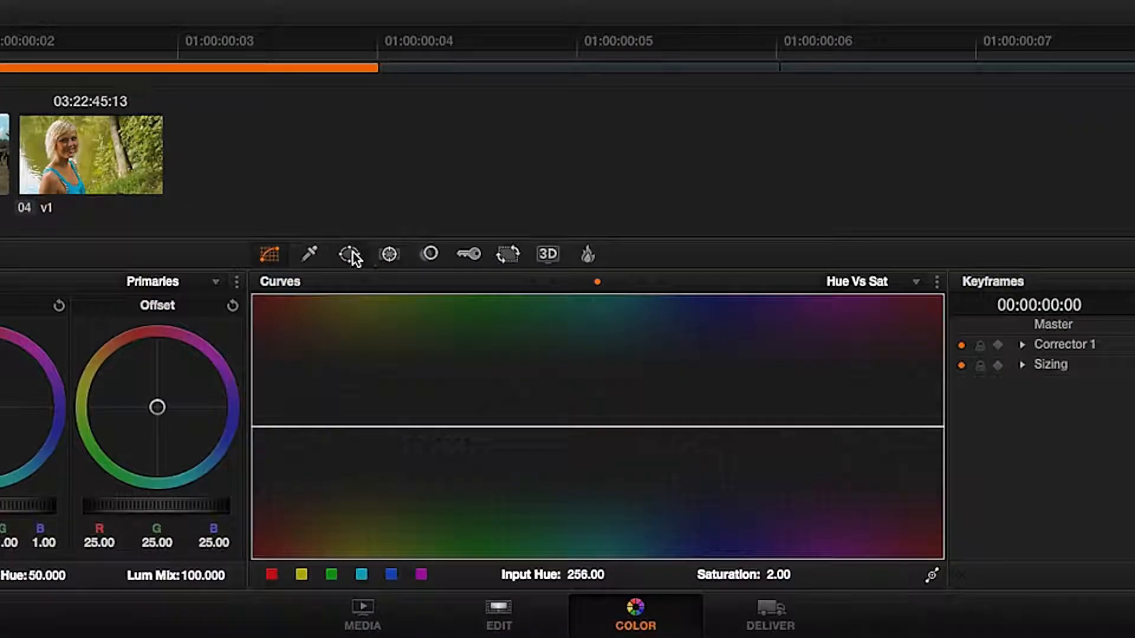
Add a serial node after node 01 and label it WINDOW1.
click(350, 254)
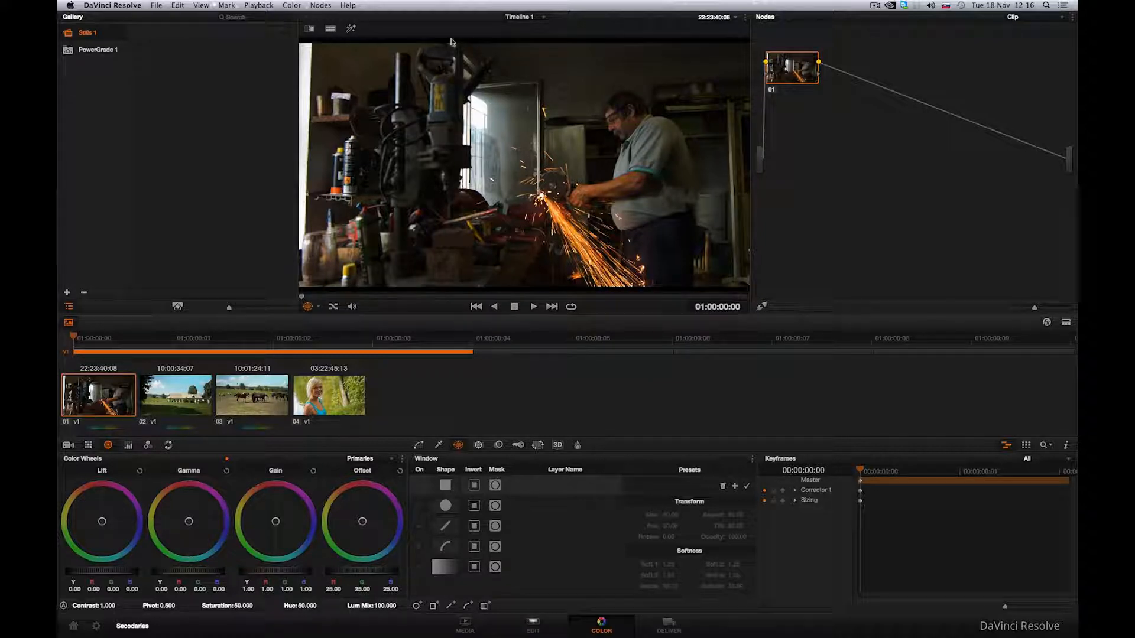
click(324, 6)
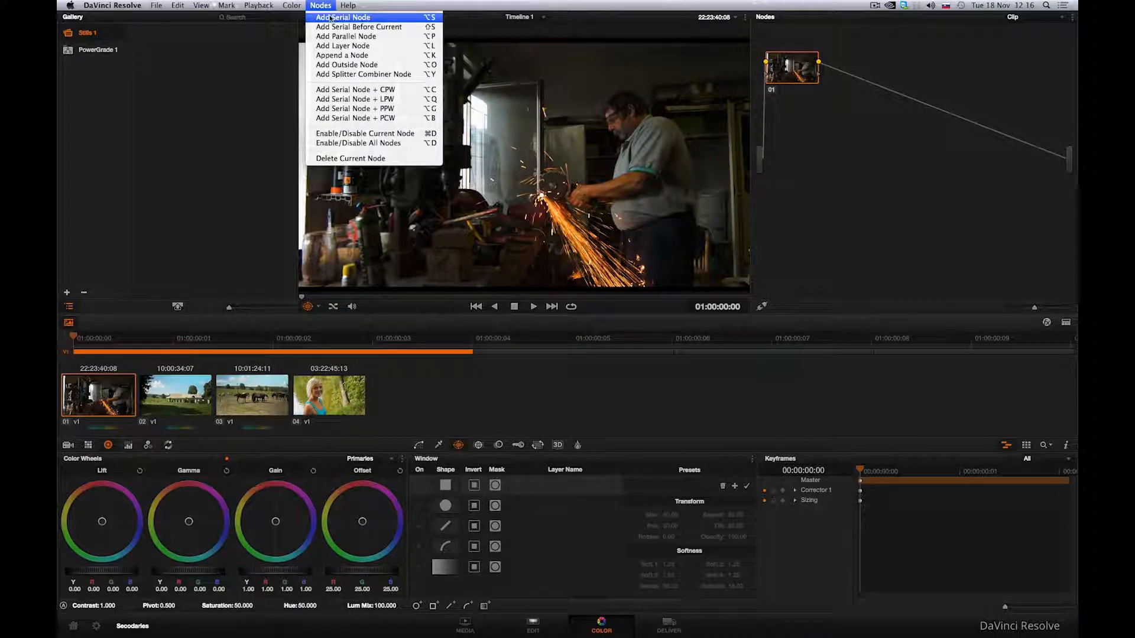
click(330, 19)
text(WINDOW1)
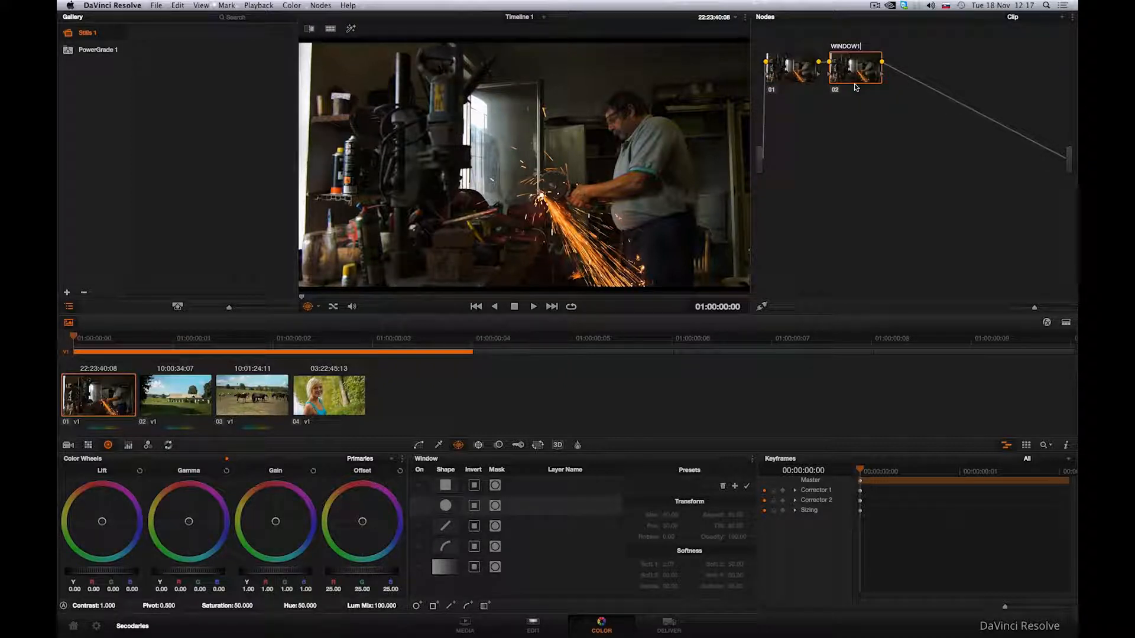
key(Return)
Enable a circular window, move it over the man and stretch it vertically into a tall ellipse.
click(418, 506)
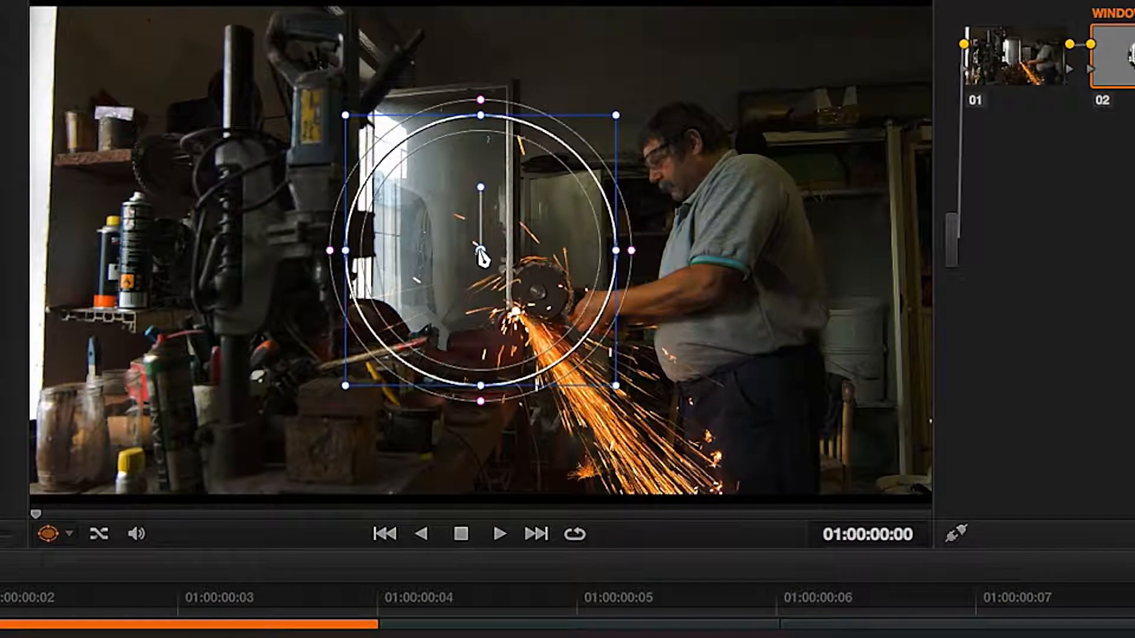
drag(481, 256, 744, 271)
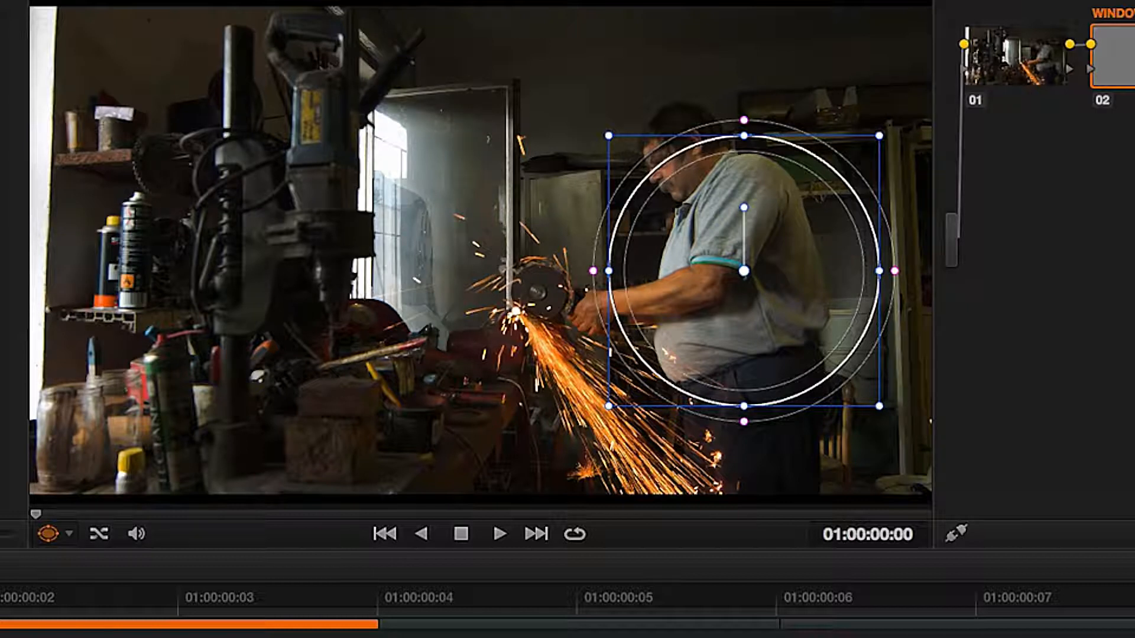
mouse_move(746, 273)
mouse_down()
mouse_move(464, 180)
mouse_move(704, 95)
mouse_move(862, 208)
mouse_move(324, 467)
mouse_move(163, 149)
mouse_move(721, 307)
mouse_move(734, 286)
mouse_up()
drag(734, 151, 734, 91)
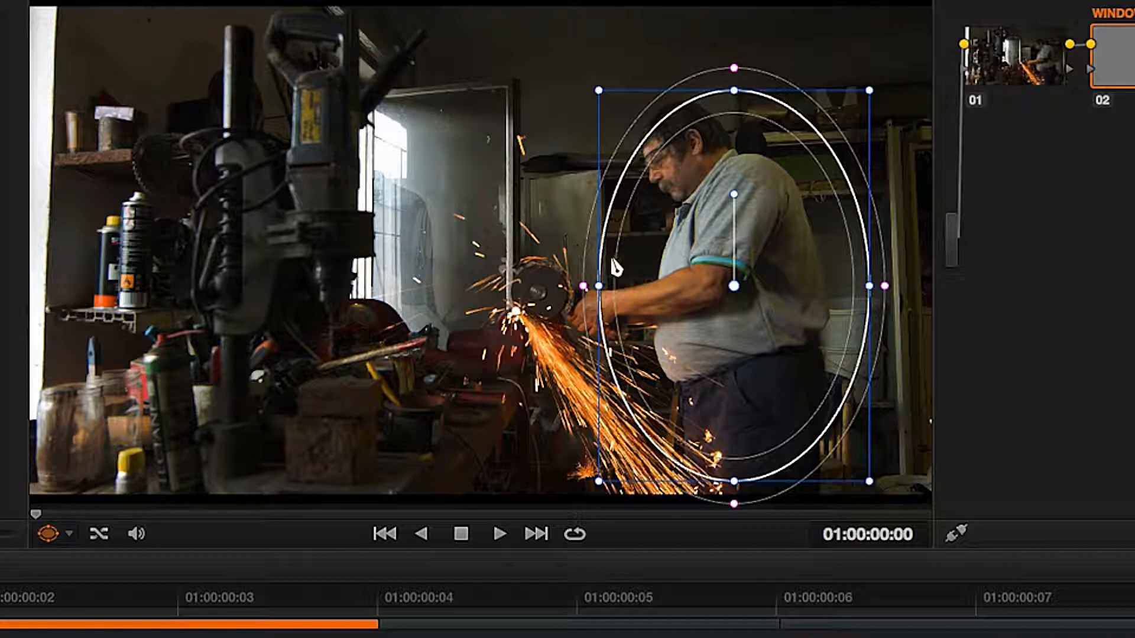
Narrow the ellipse and rotate it slightly so it follows the man's leaning body.
drag(598, 286, 639, 286)
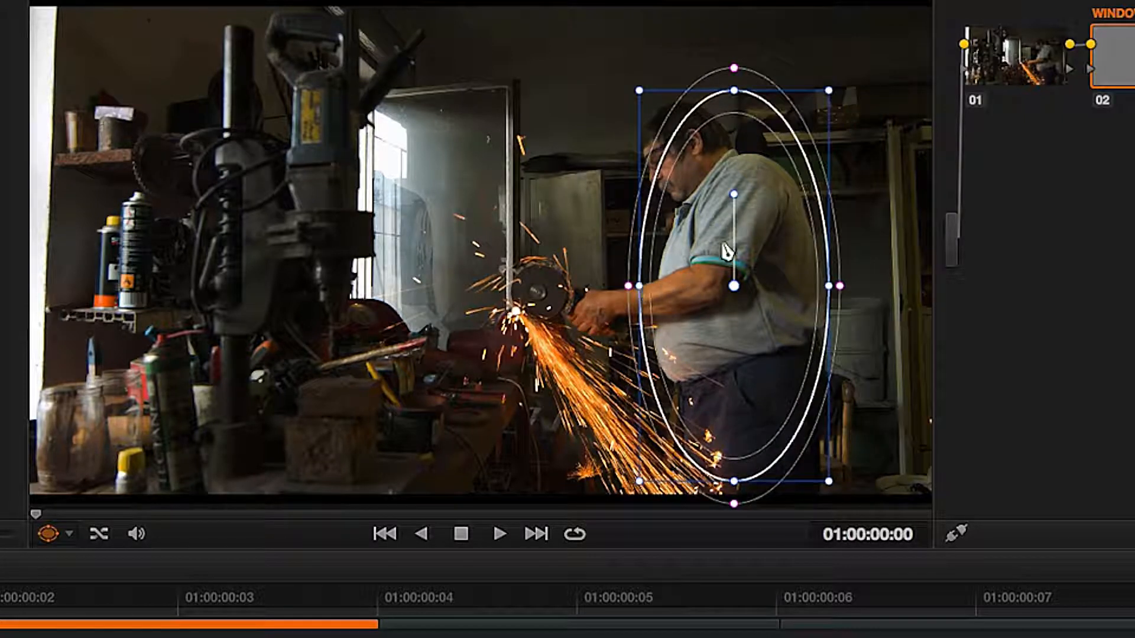
drag(733, 192, 711, 205)
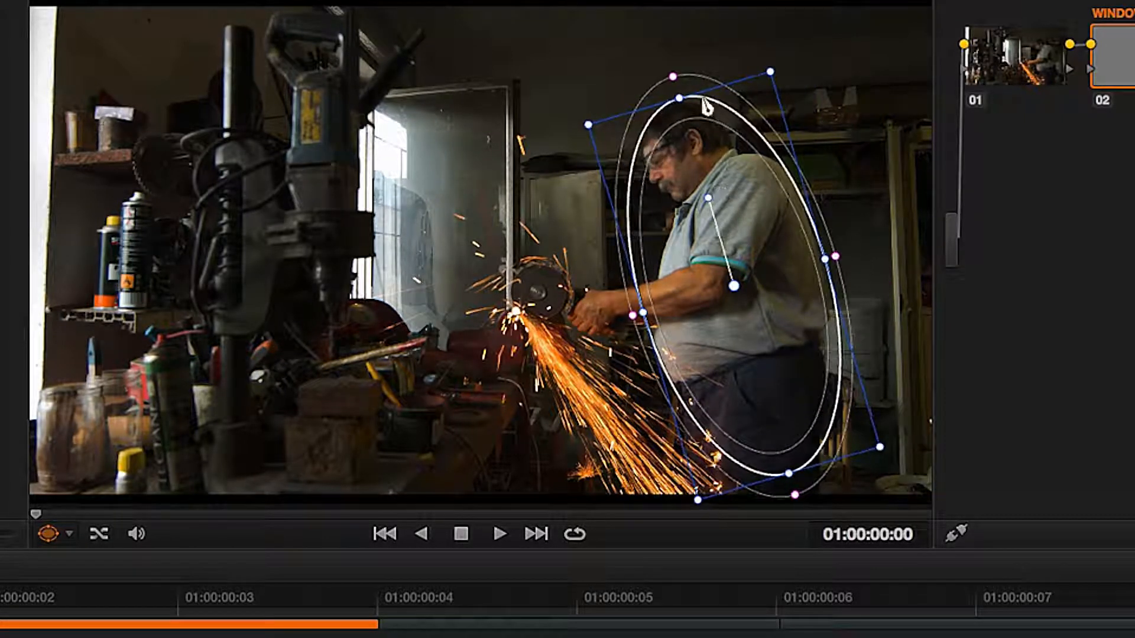
drag(686, 117, 687, 130)
drag(713, 211, 720, 211)
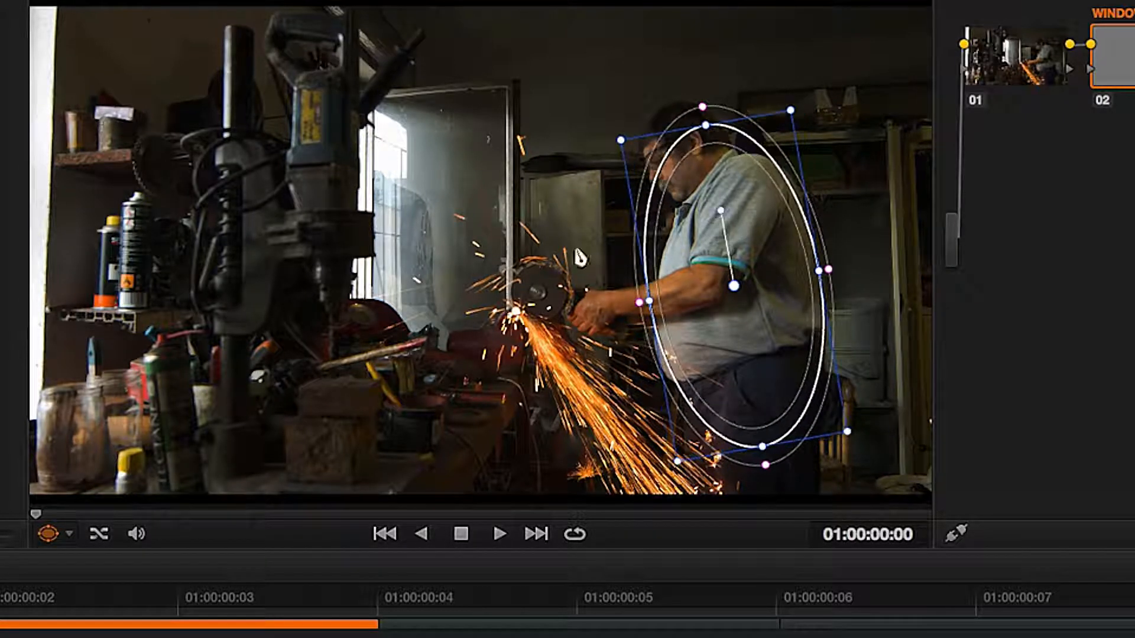
Toggle the viewer's window overlay off and back to Power Window to compare the shot.
click(66, 532)
click(63, 558)
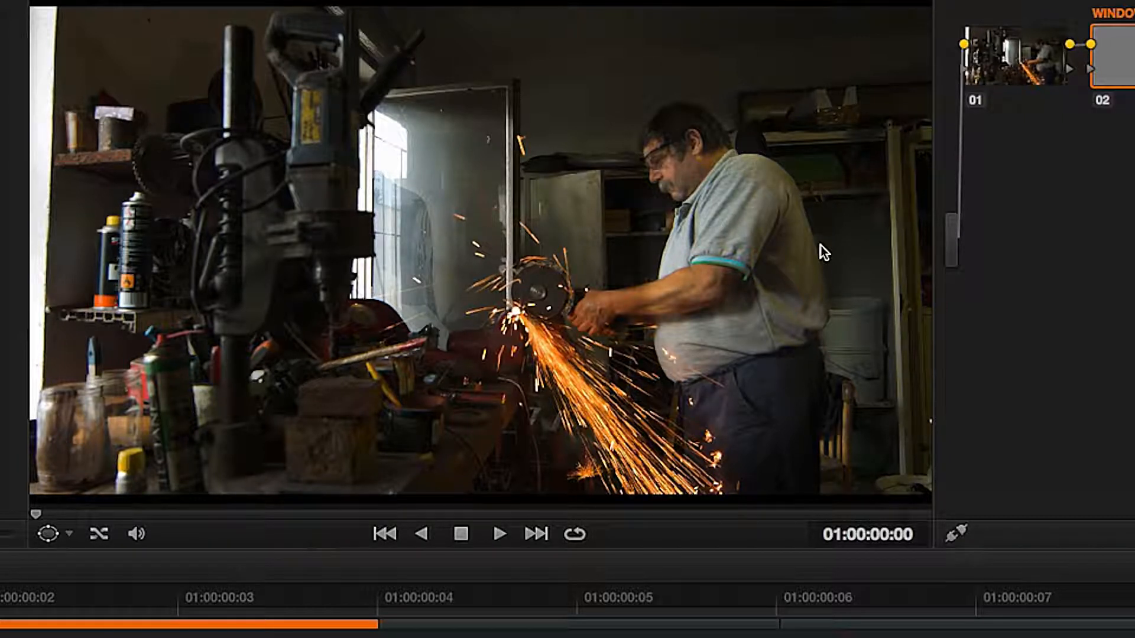
click(70, 535)
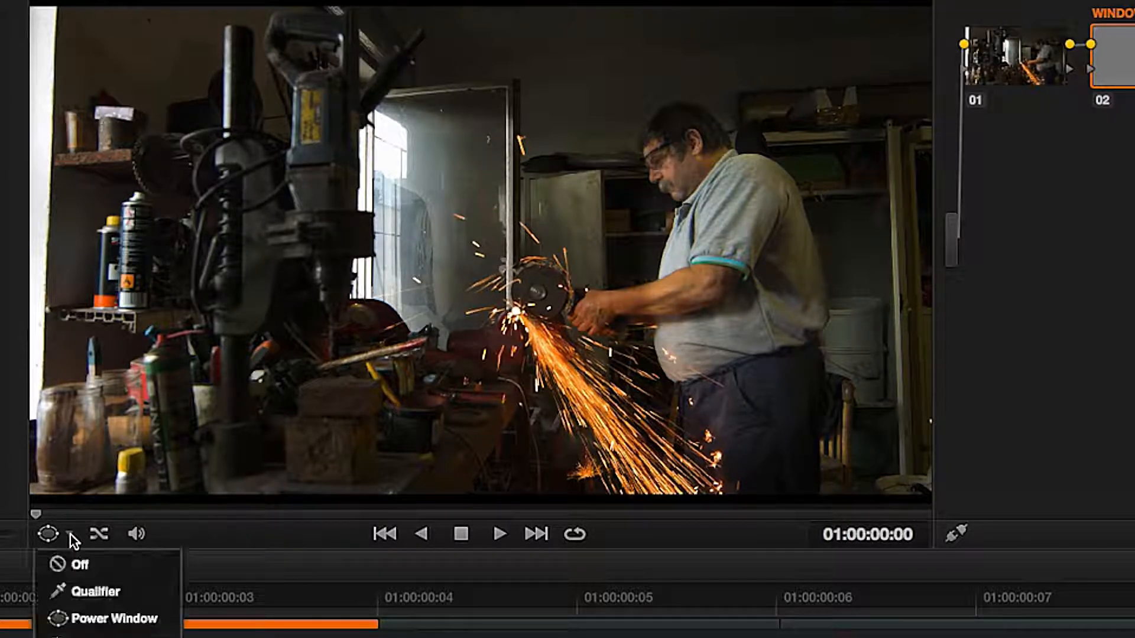
click(76, 619)
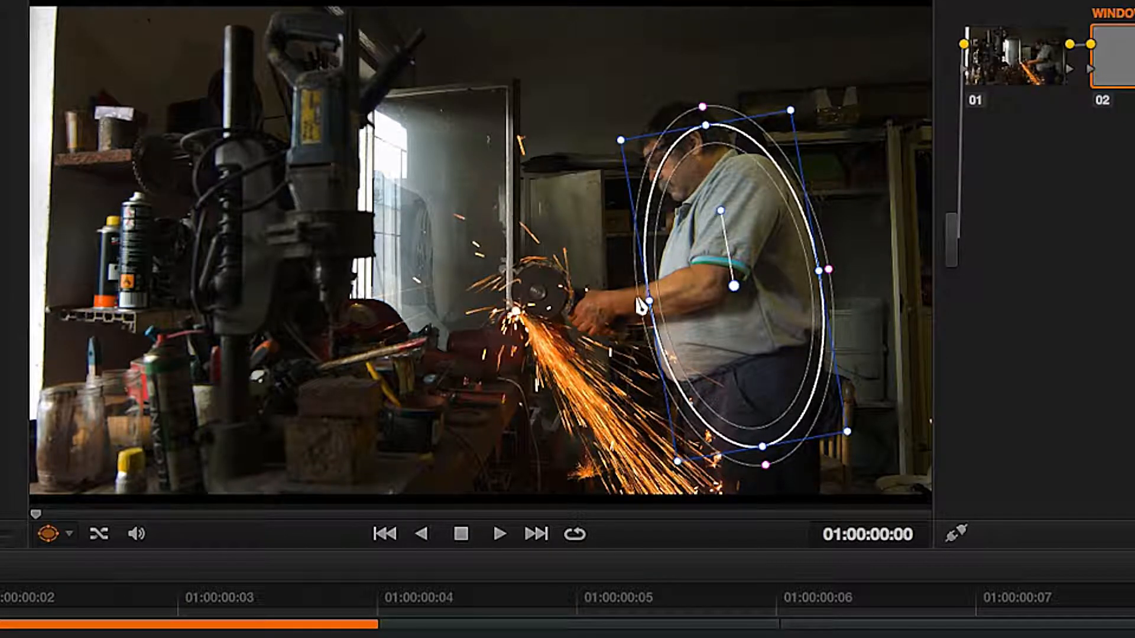
Adjust the ellipse's edge and reduce the window's Soft 1 softness to 6.74.
drag(640, 307, 613, 312)
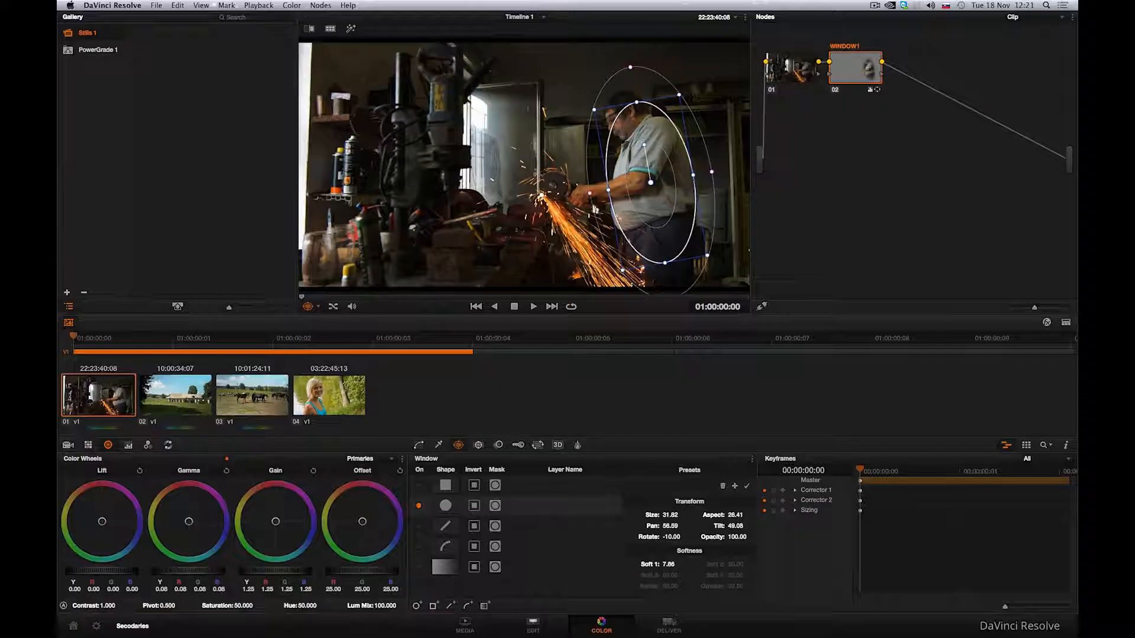
drag(668, 563, 676, 563)
drag(542, 511, 532, 511)
drag(475, 486, 453, 483)
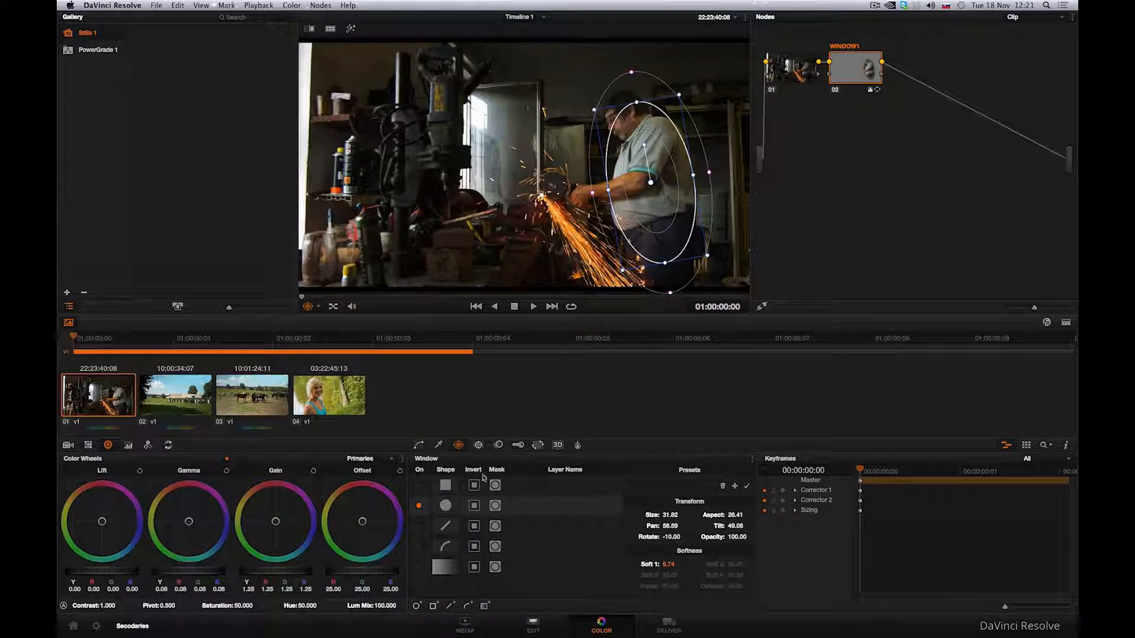
Add a second circular window to the WINDOW1 node.
click(318, 306)
click(321, 322)
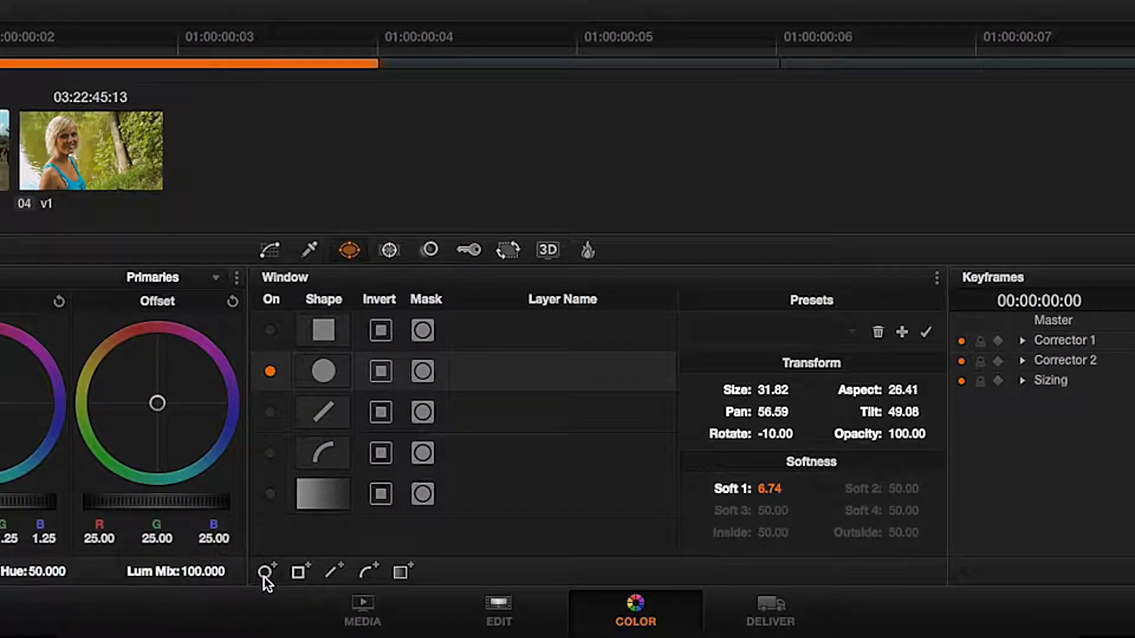
click(265, 577)
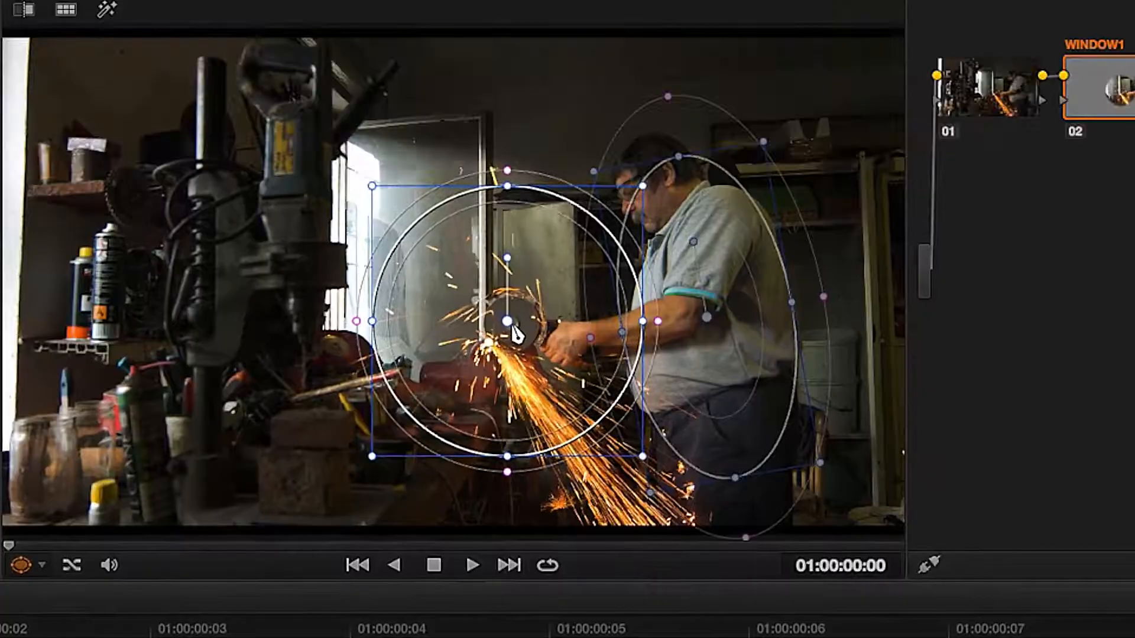
drag(513, 325, 516, 328)
Shrink the second circle and position it over the grinder disc.
scroll(516, 354, up, 2)
scroll(520, 362, up, 2)
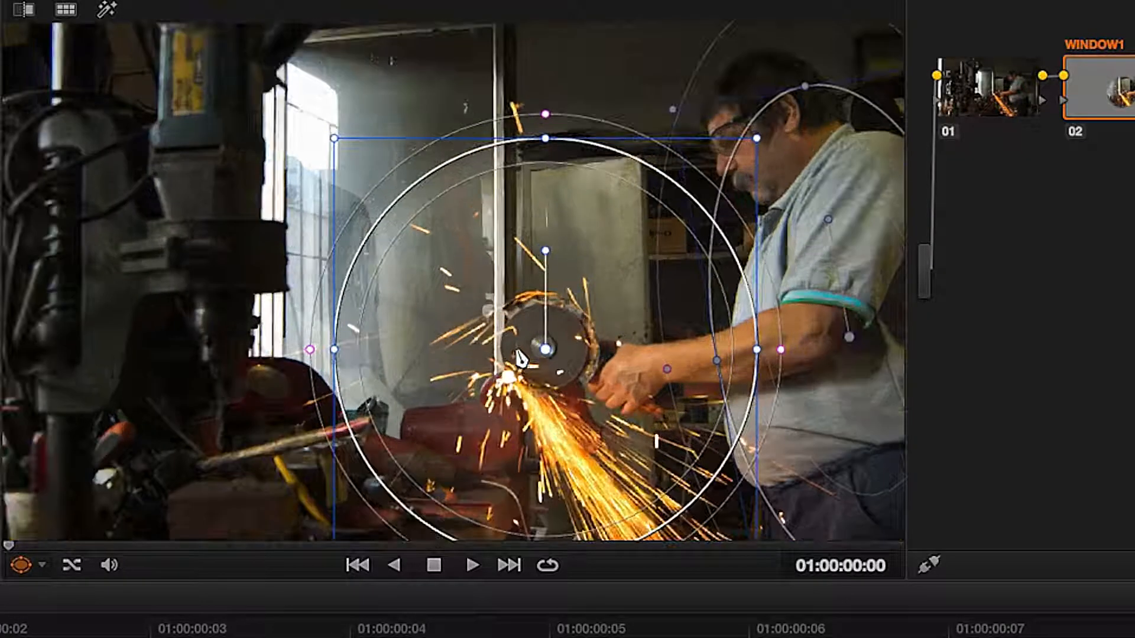
drag(335, 139, 451, 287)
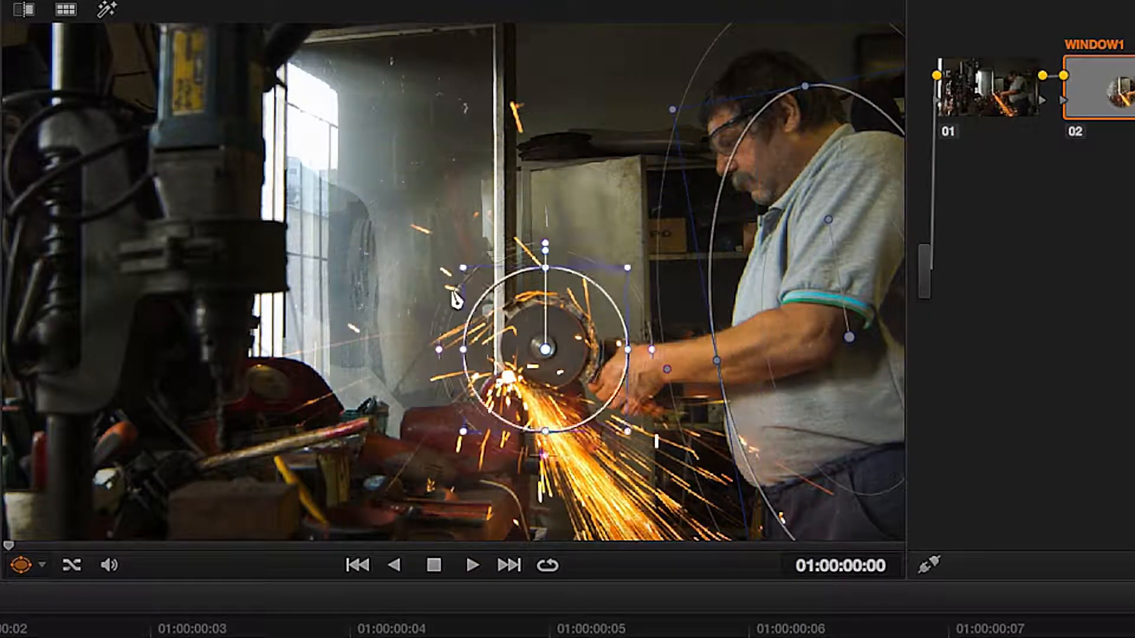
scroll(483, 327, up, 5)
drag(483, 328, 473, 322)
drag(268, 317, 338, 331)
drag(472, 320, 474, 318)
key(shift+z)
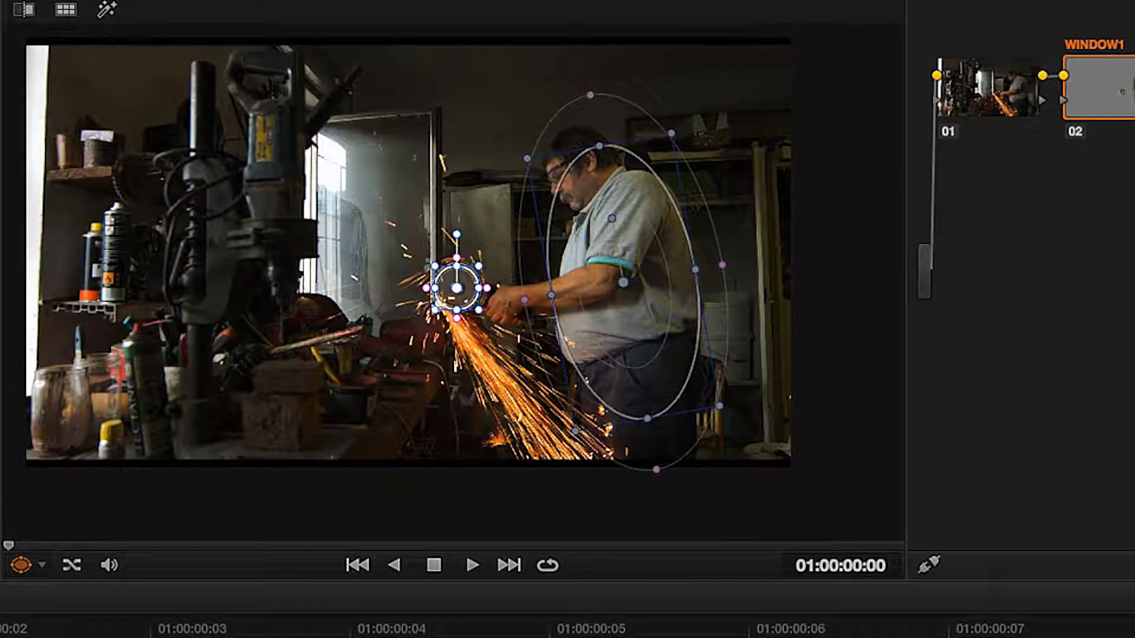
Hide the window overlay and inspect the graded result of the WINDOW1 node.
click(43, 569)
click(44, 584)
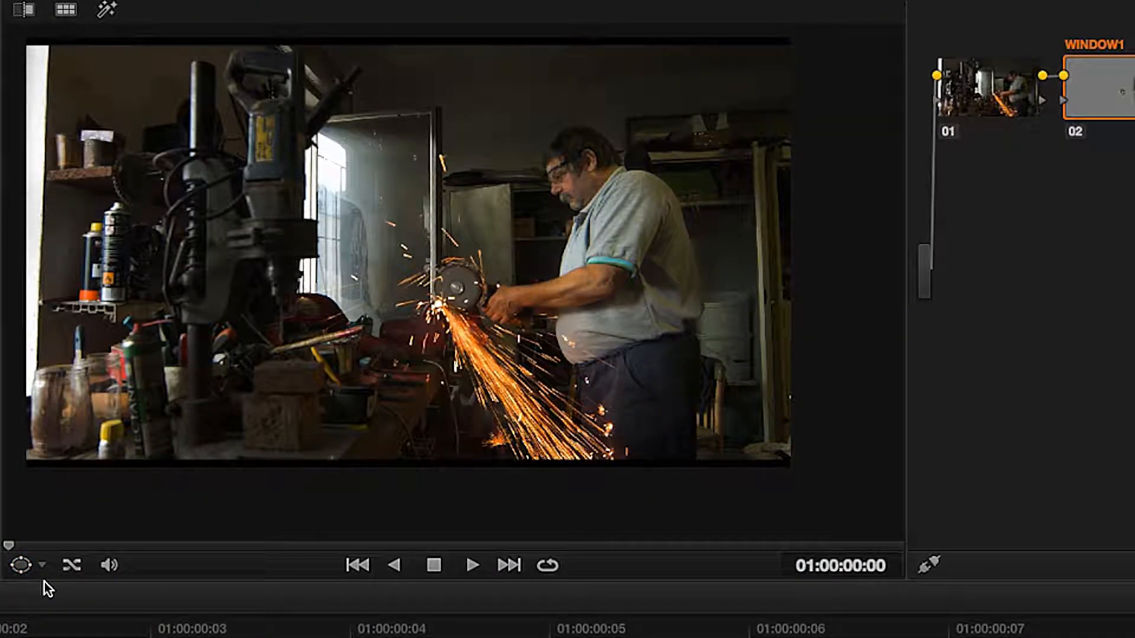
click(1076, 132)
click(1076, 132)
click(1077, 130)
click(1077, 130)
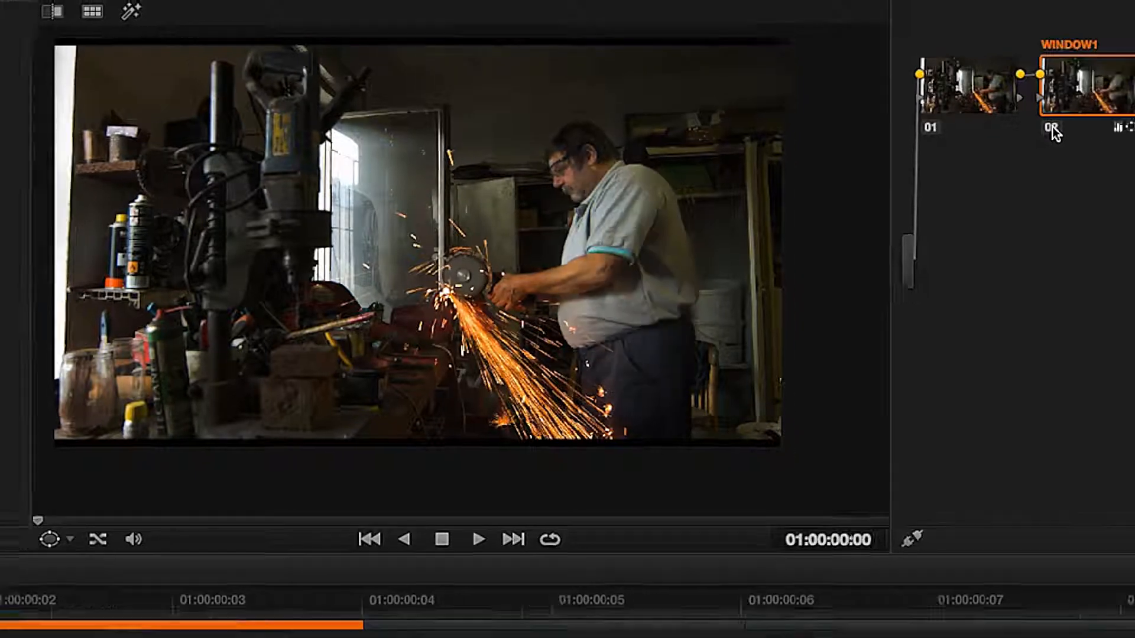
Lower the second circle window's opacity to 80.04.
click(835, 91)
click(836, 91)
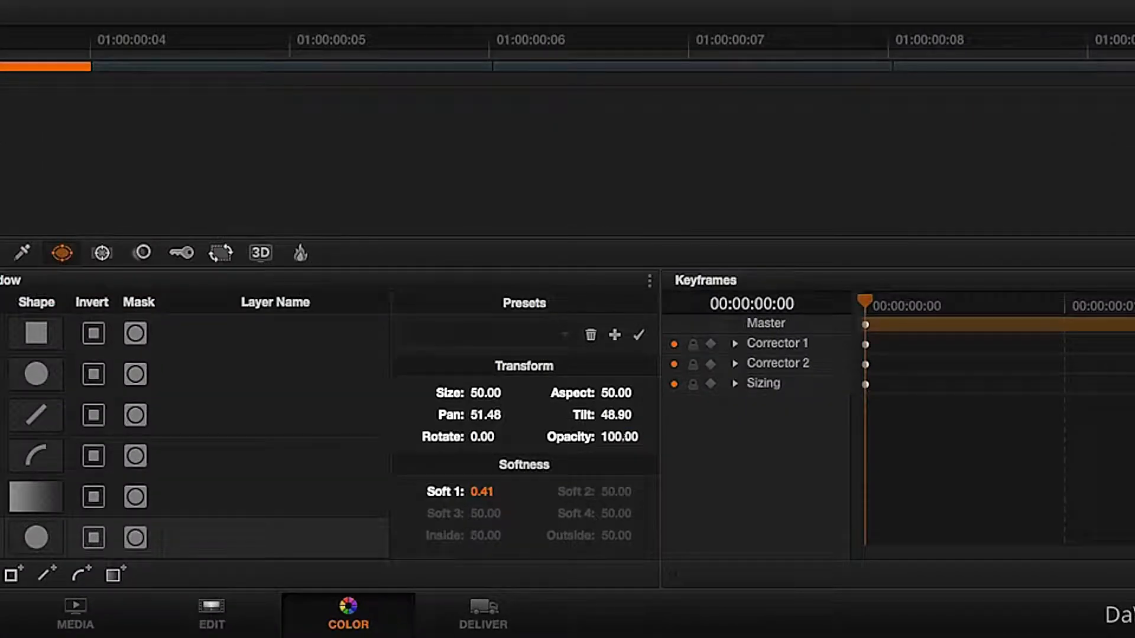
drag(737, 537, 734, 536)
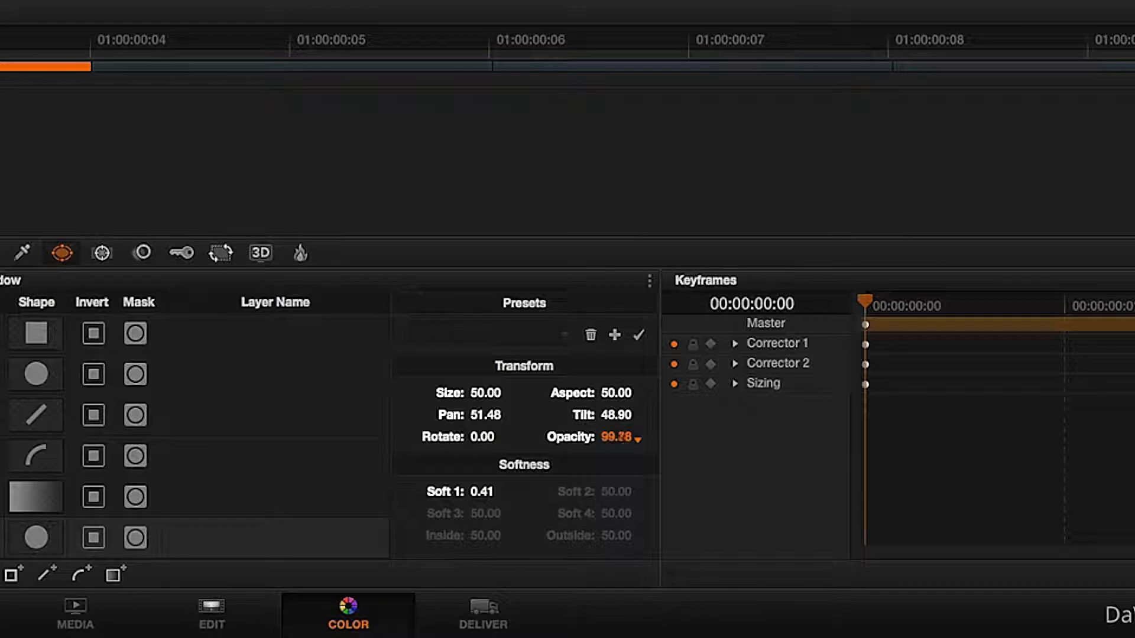
mouse_move(616, 437)
mouse_down()
mouse_move(592, 437)
mouse_move(613, 438)
mouse_up()
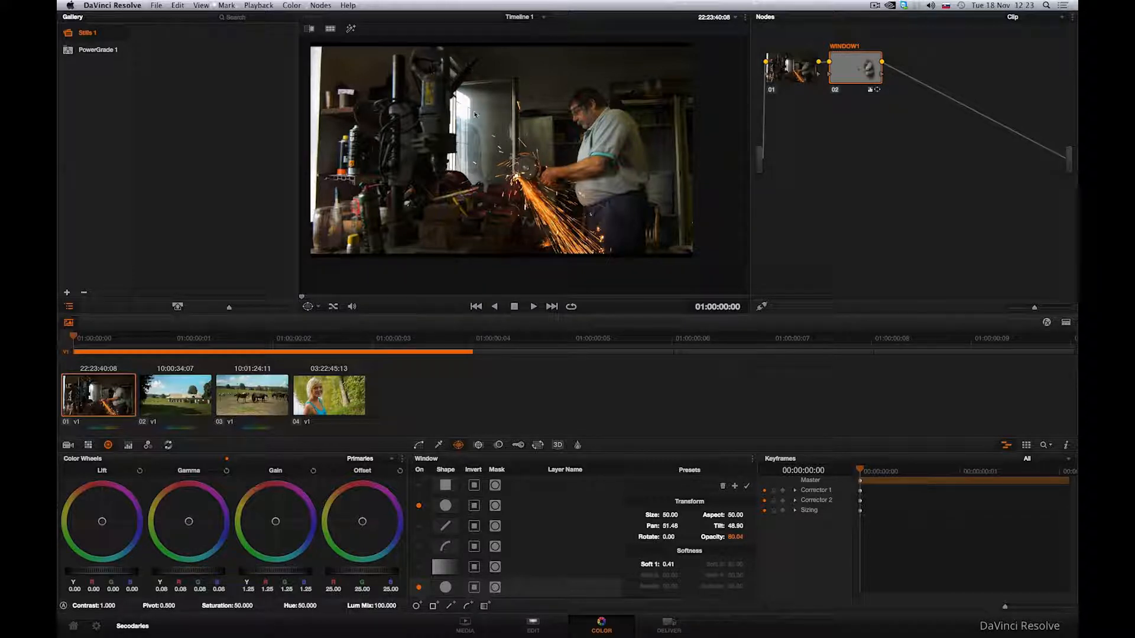
Add another serial node after WINDOW1 and label it WINDOW2.
click(319, 6)
click(334, 18)
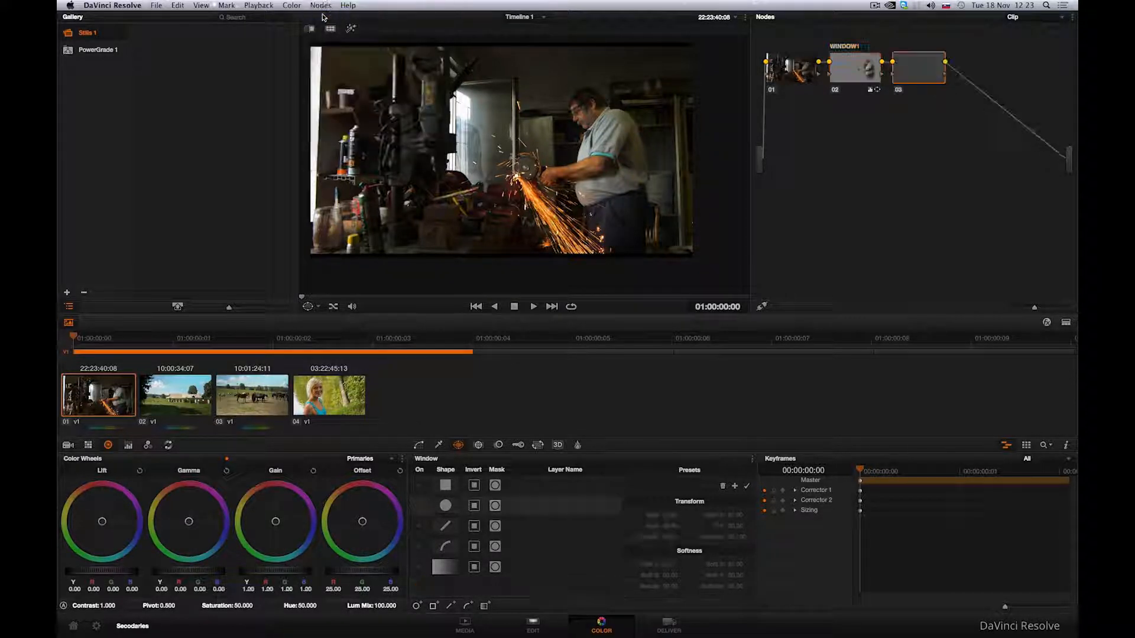
text(WINDOW2)
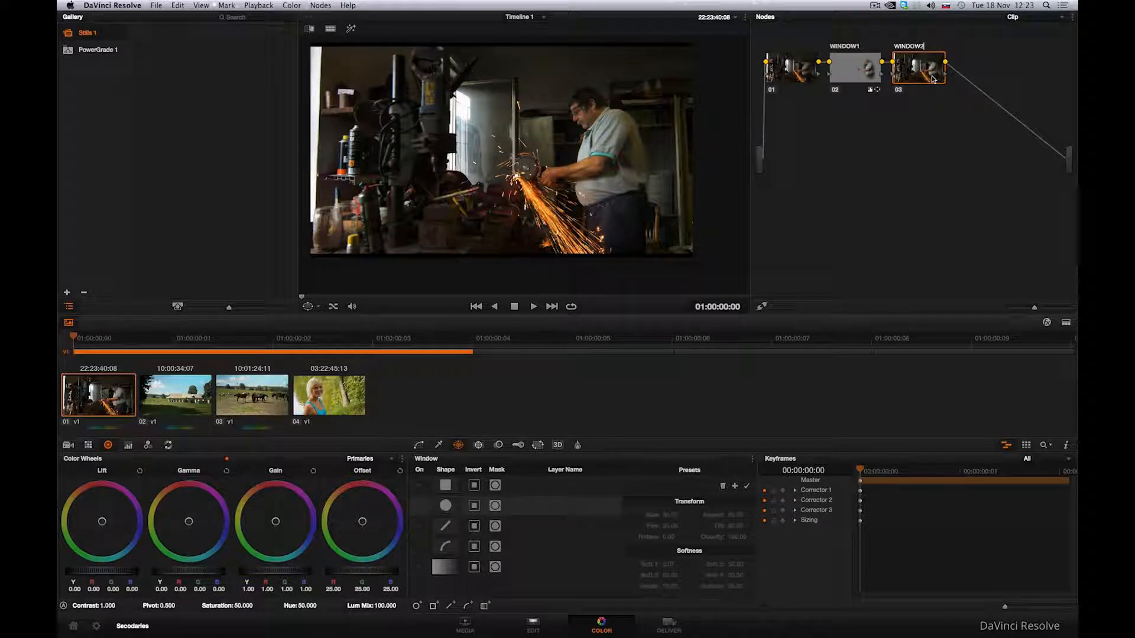
key(Return)
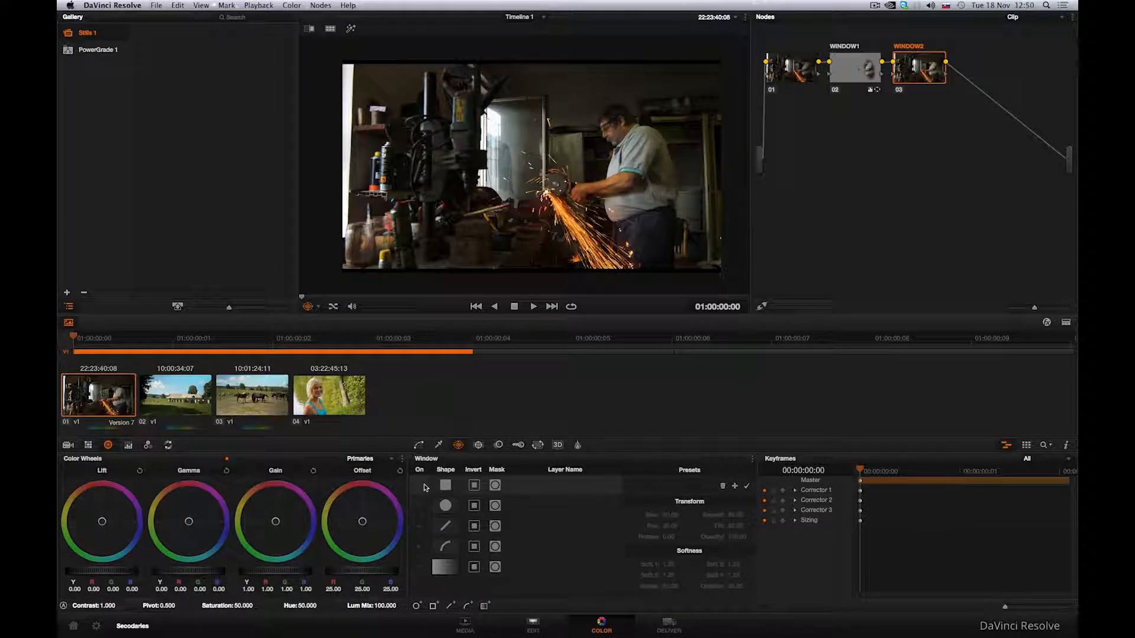
Enable a rectangular window and skew its corners to fit the glass window panel behind the grinder.
click(420, 485)
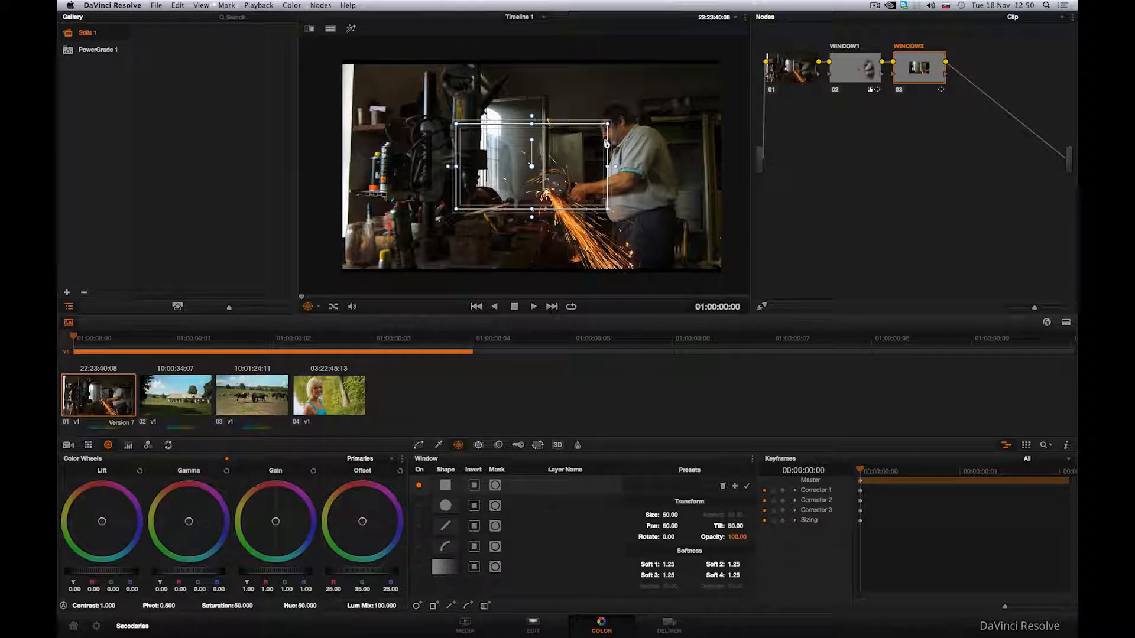
drag(607, 125, 544, 103)
drag(608, 209, 542, 207)
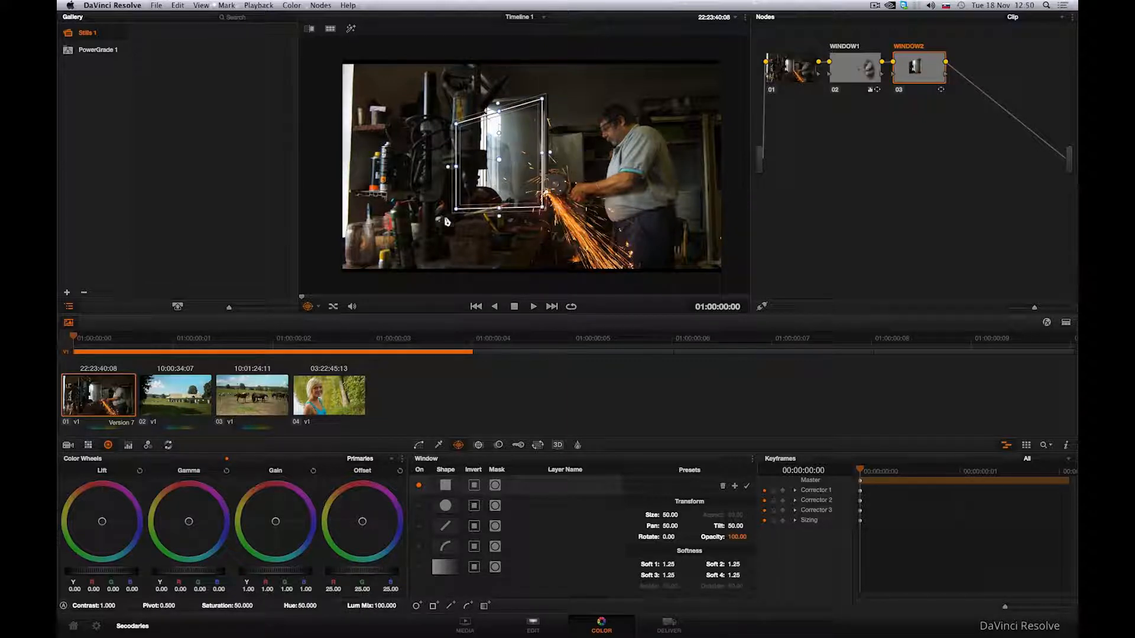
drag(455, 209, 473, 204)
drag(456, 124, 482, 105)
drag(473, 204, 483, 204)
drag(479, 107, 483, 105)
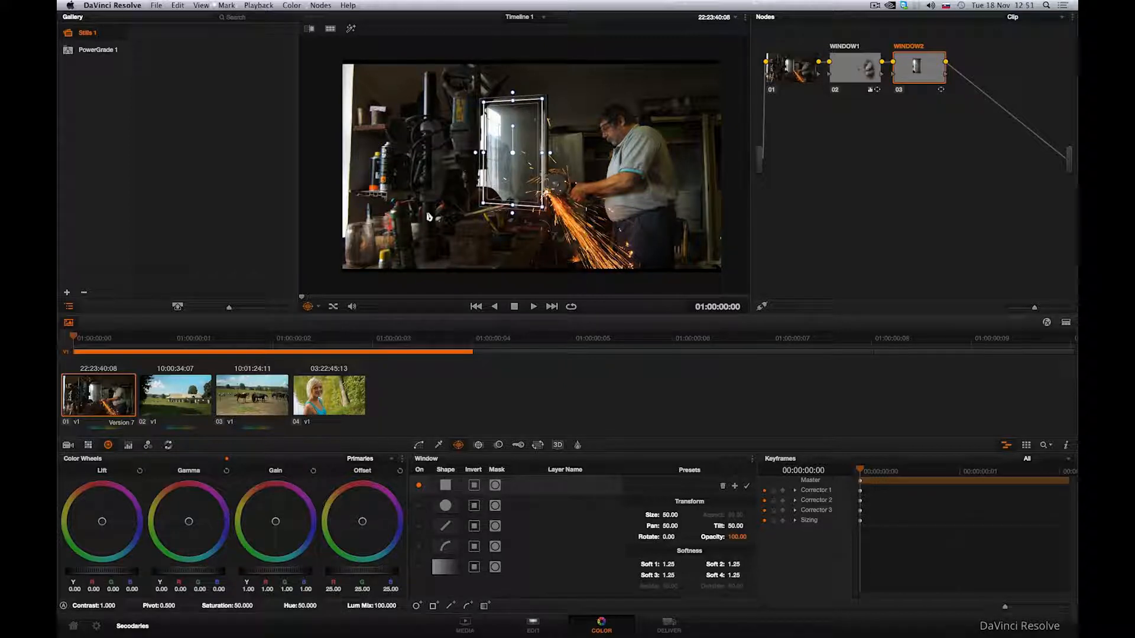
Darken the rectangle area by lowering gamma to -0.07 and gain to 0.84.
drag(207, 573, 62, 567)
drag(290, 574, 214, 572)
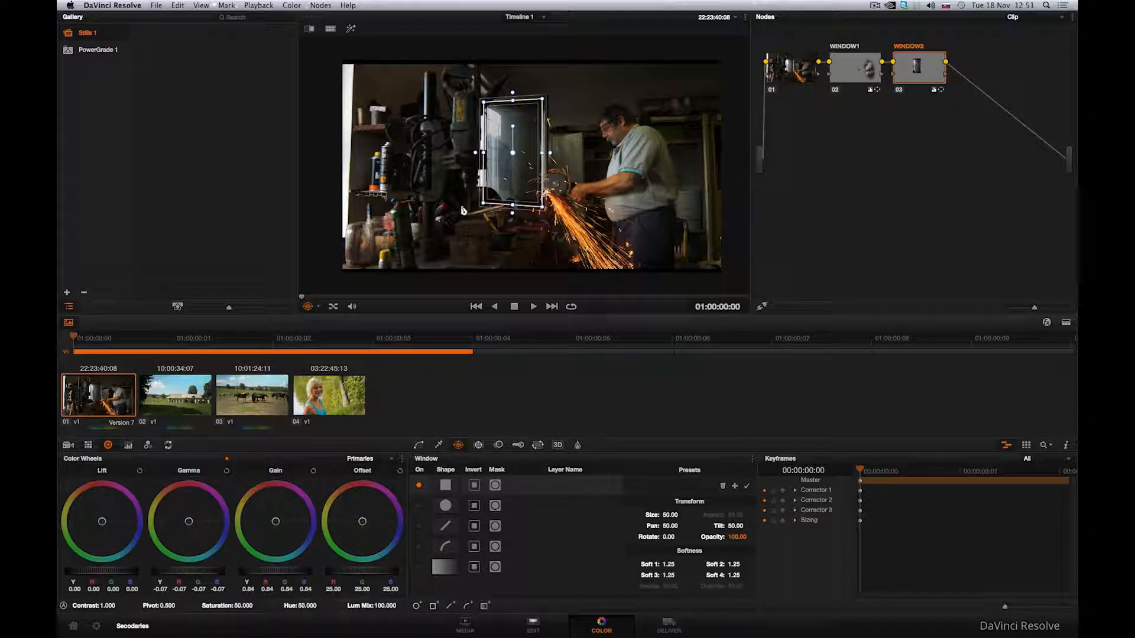
Enable a curve window and start placing points along the drill press's edge at the glass panel.
scroll(463, 210, up, 2)
scroll(464, 211, up, 2)
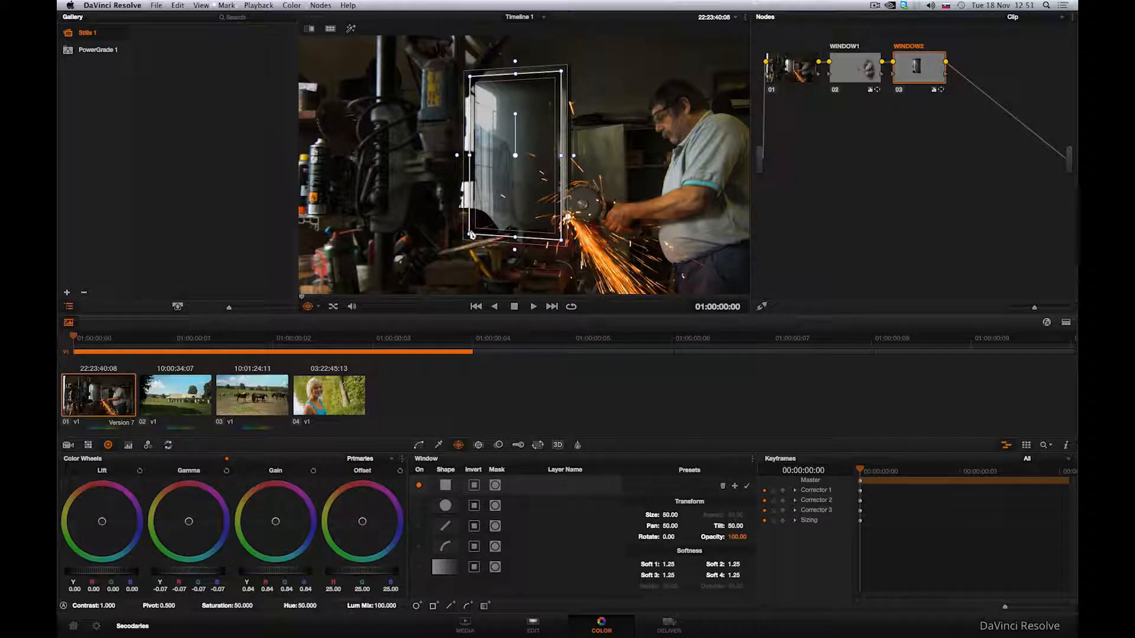
click(418, 548)
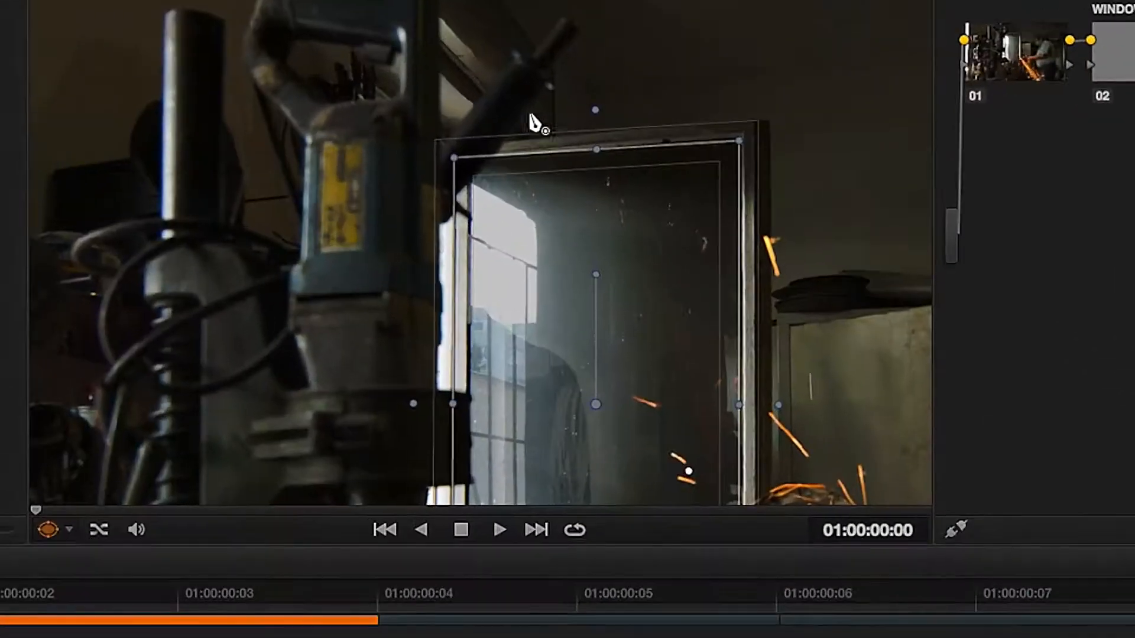
click(532, 94)
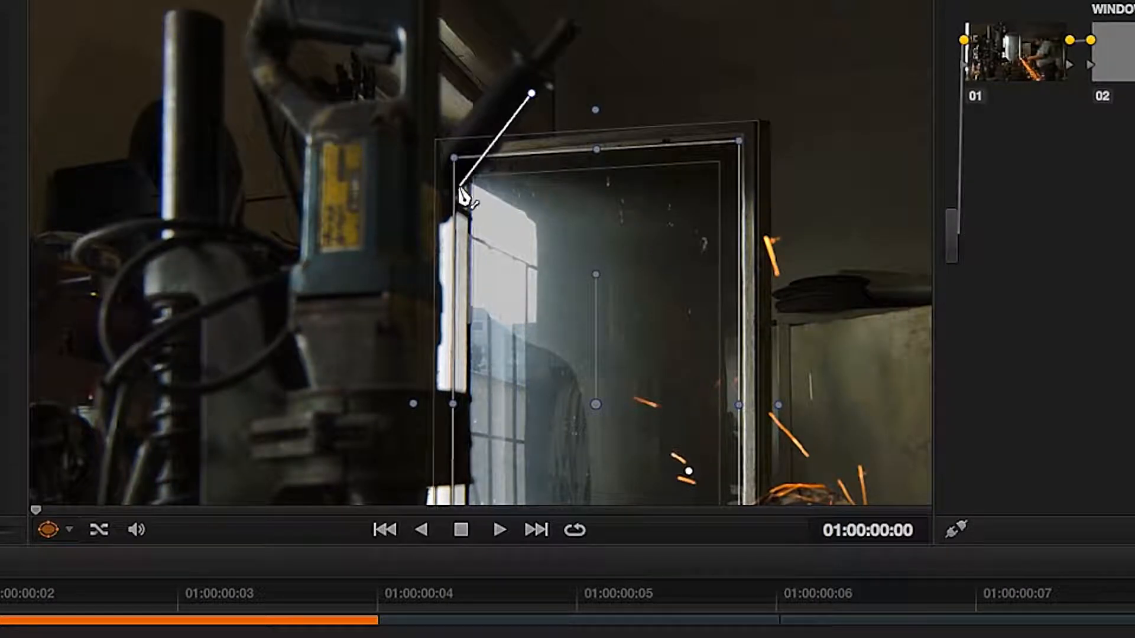
click(454, 194)
click(453, 214)
click(440, 223)
Continue placing curve points down the drill press edge where it overlaps the glass panel.
scroll(440, 292, up, 2)
click(413, 300)
click(420, 313)
click(419, 395)
click(412, 407)
click(413, 472)
click(457, 474)
click(606, 330)
click(603, 349)
click(601, 444)
click(610, 458)
click(597, 462)
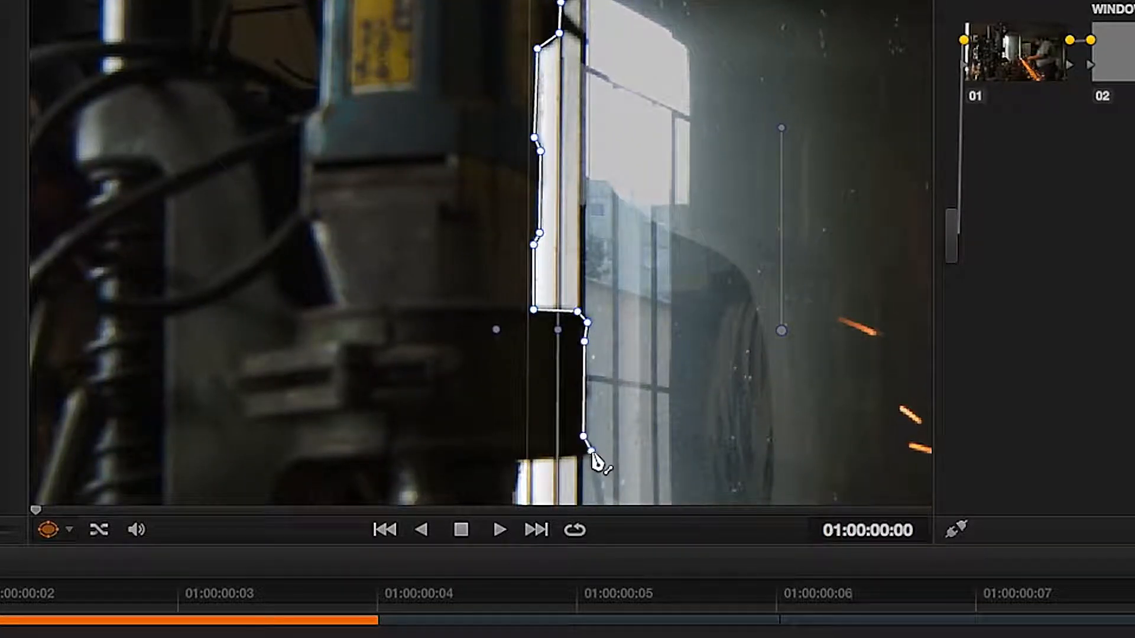
Trace the curve around the drill press base and along the grinder guard with curved segments.
click(534, 466)
click(579, 315)
click(598, 320)
click(594, 339)
click(576, 343)
click(576, 357)
click(587, 360)
click(585, 380)
click(575, 400)
drag(673, 407, 717, 428)
scroll(806, 380, down, 5)
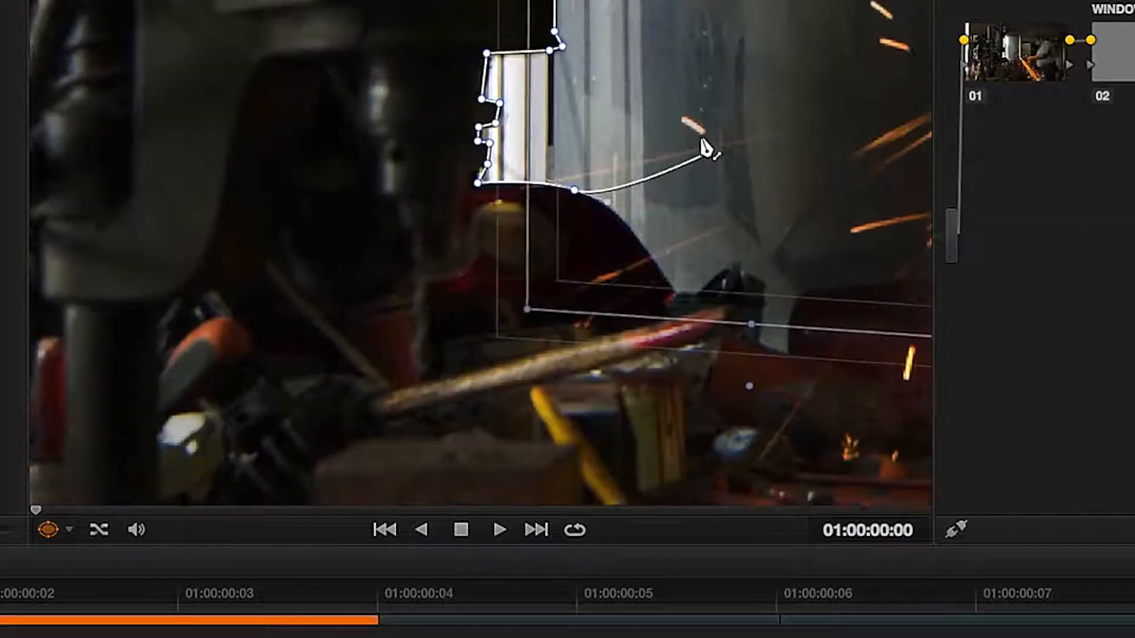
drag(644, 230, 656, 245)
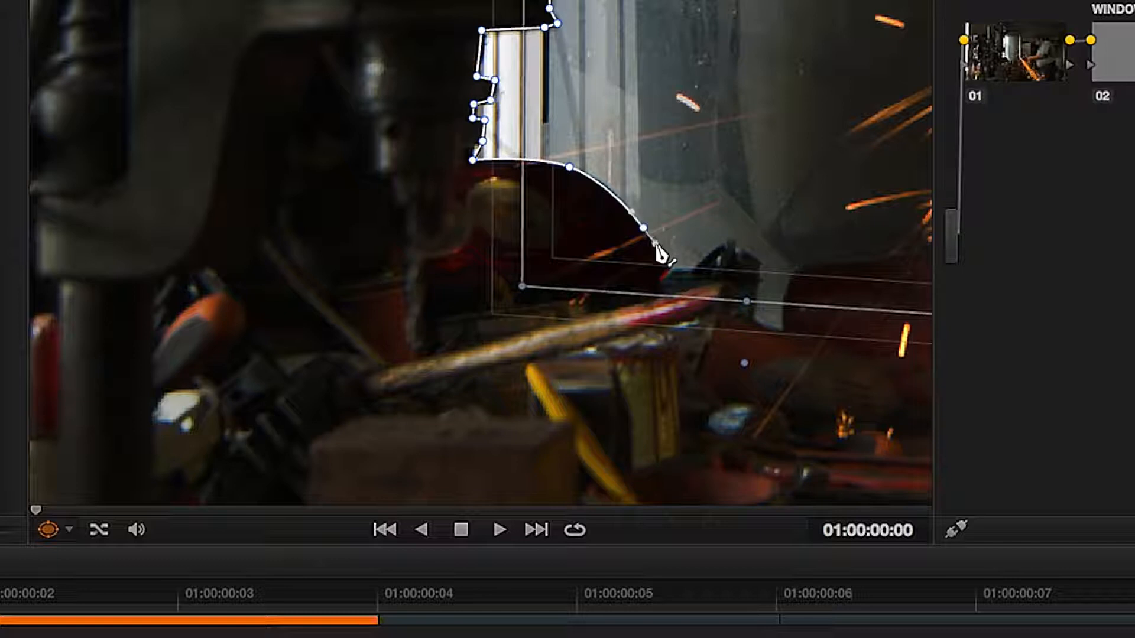
click(672, 269)
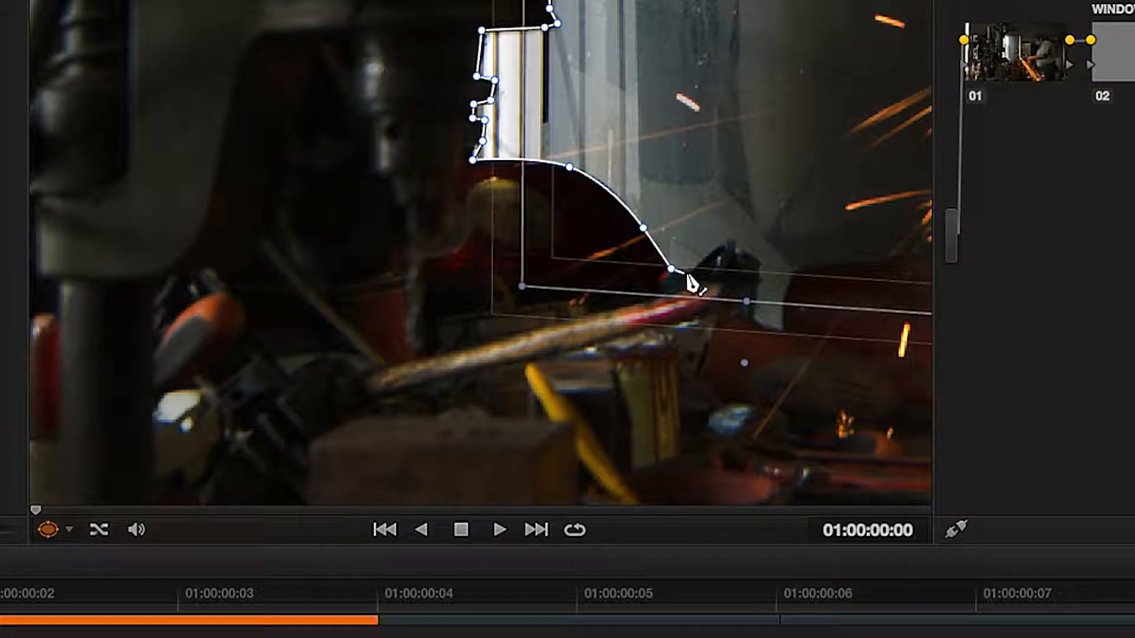
click(690, 269)
click(720, 244)
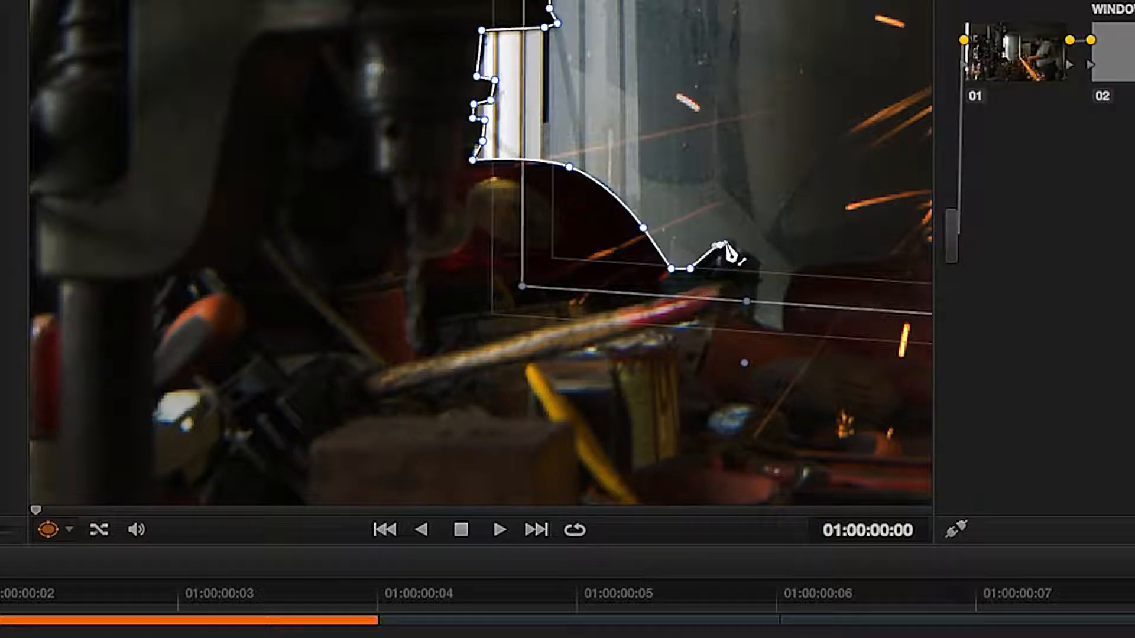
Finish tracing around the grinder and close the curve at its first point.
click(759, 258)
click(757, 292)
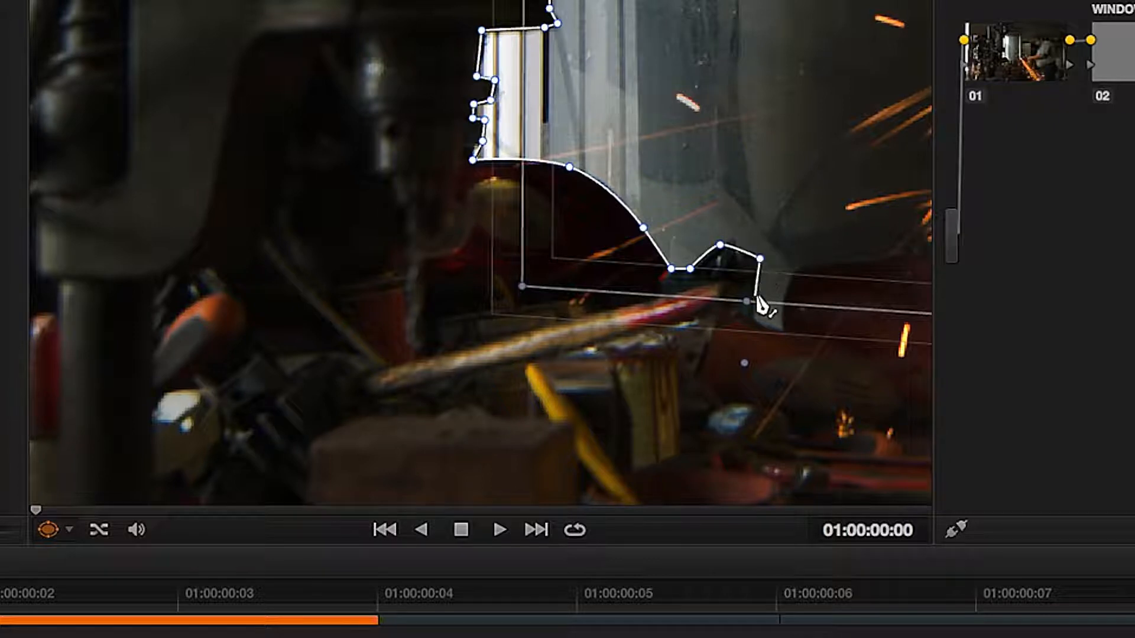
click(752, 318)
click(781, 328)
drag(789, 284, 831, 264)
drag(913, 263, 510, 278)
click(544, 269)
drag(554, 229, 561, 221)
click(593, 203)
click(688, 198)
click(702, 433)
scroll(105, 444, down, 3)
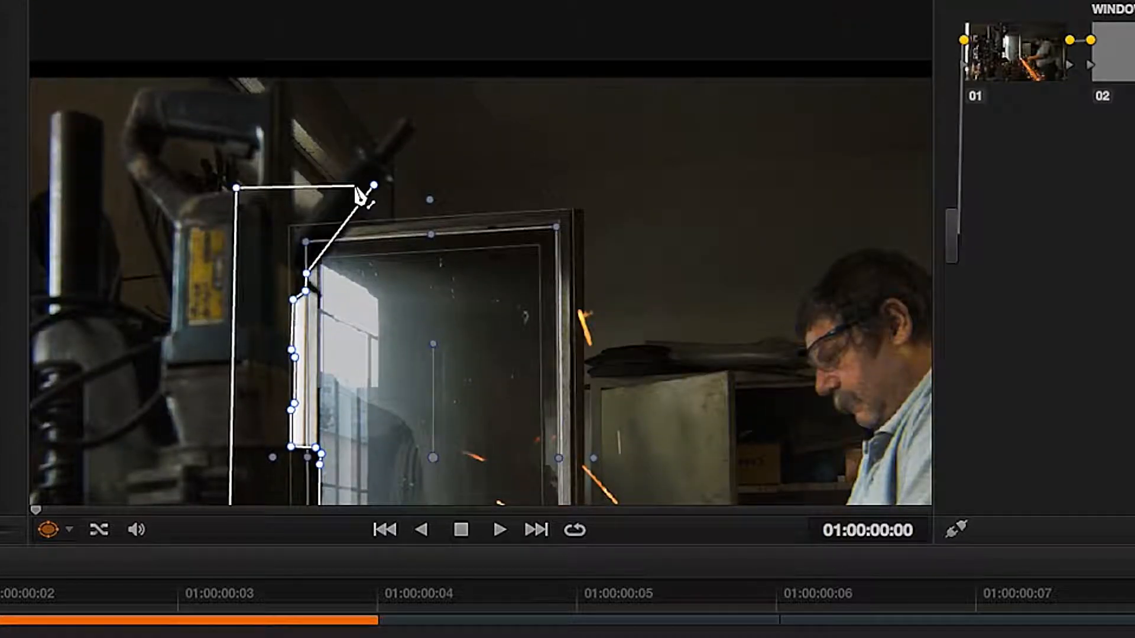
click(373, 185)
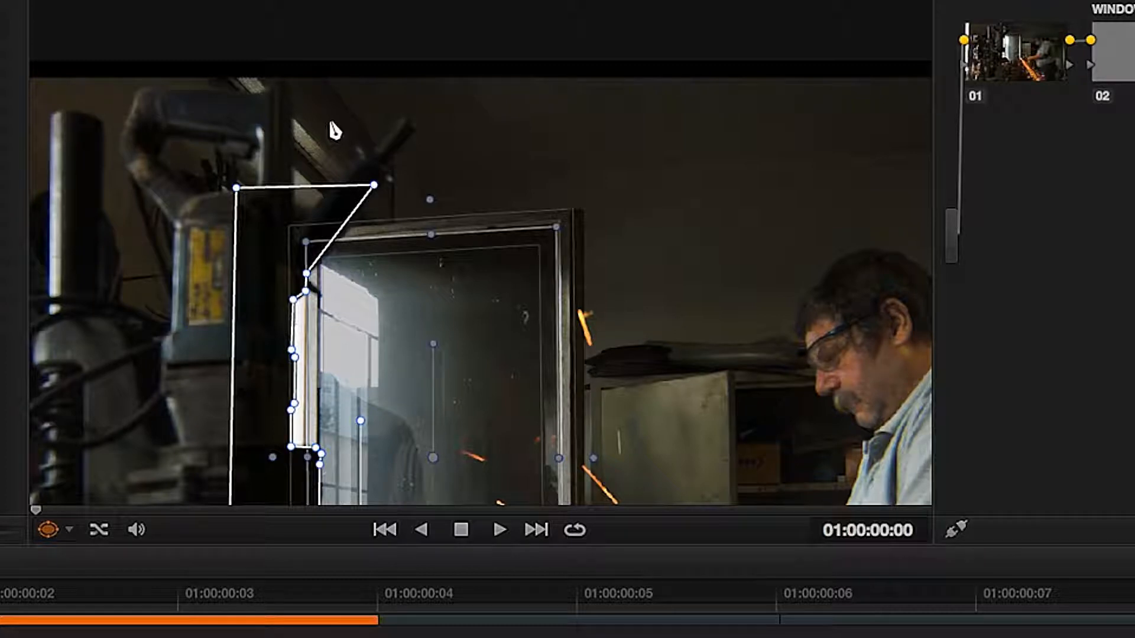
Hide the window overlay to preview the shot, then show it again.
scroll(328, 266, down, 4)
drag(345, 265, 311, 147)
click(69, 530)
click(80, 557)
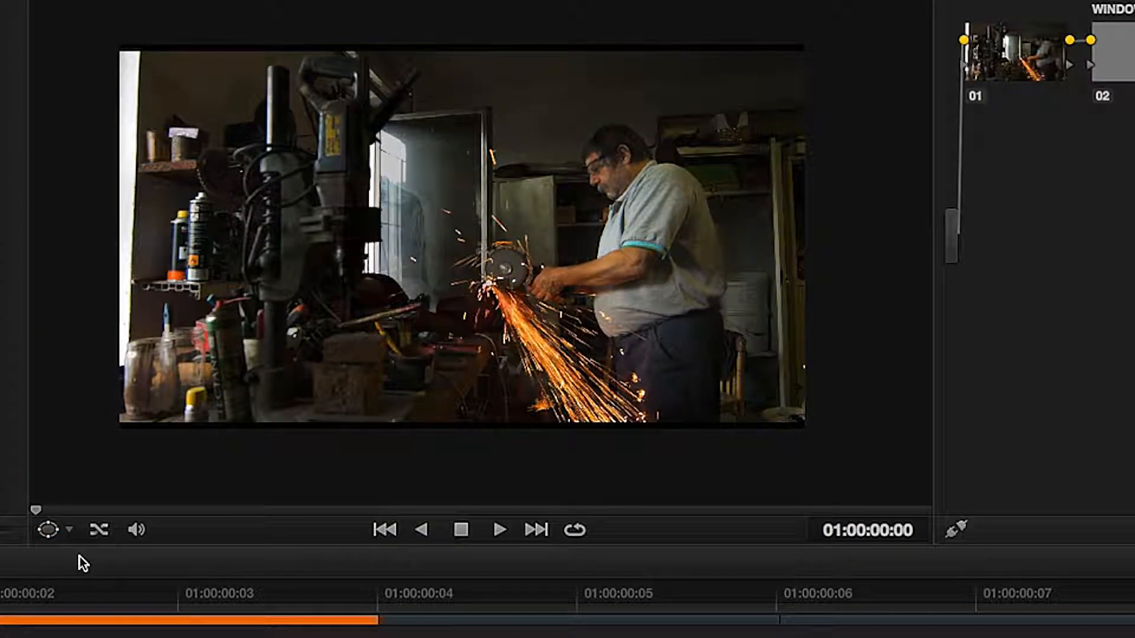
scroll(250, 331, up, 5)
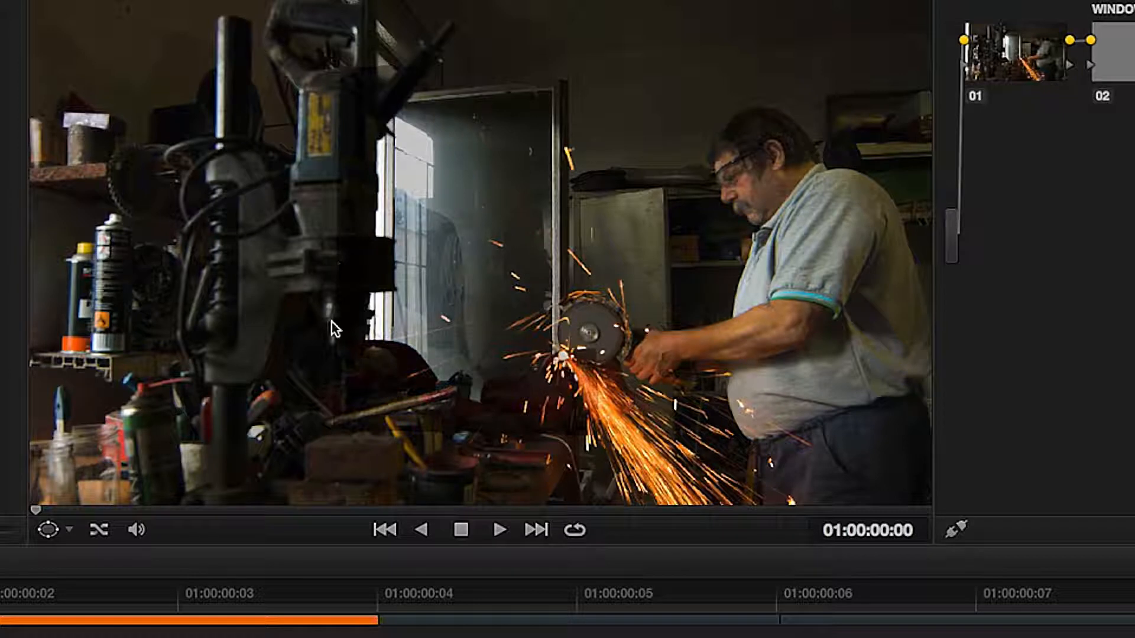
click(67, 530)
click(75, 615)
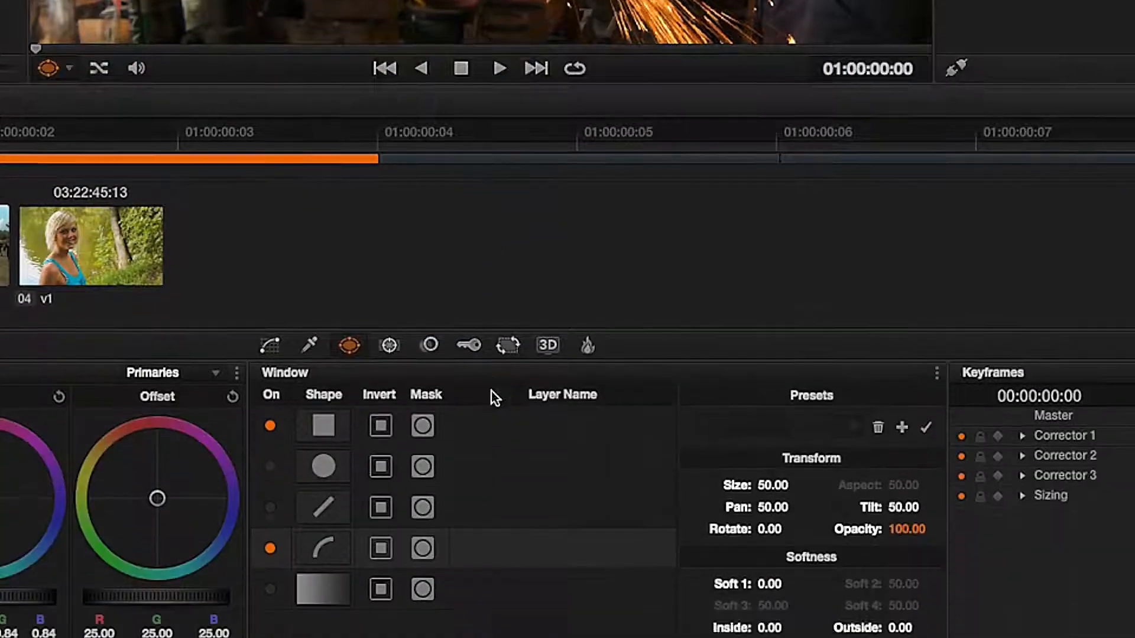
Name the rectangle window glass and the curve window tools.
double_click(481, 326)
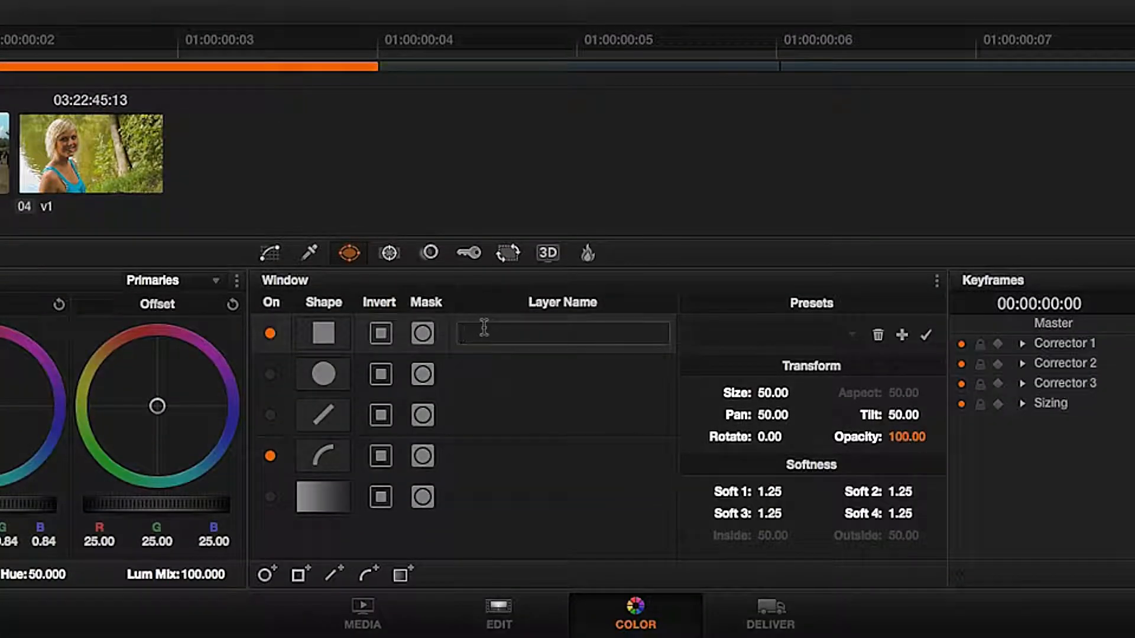
text(glass)
double_click(477, 454)
text(tools)
key(Return)
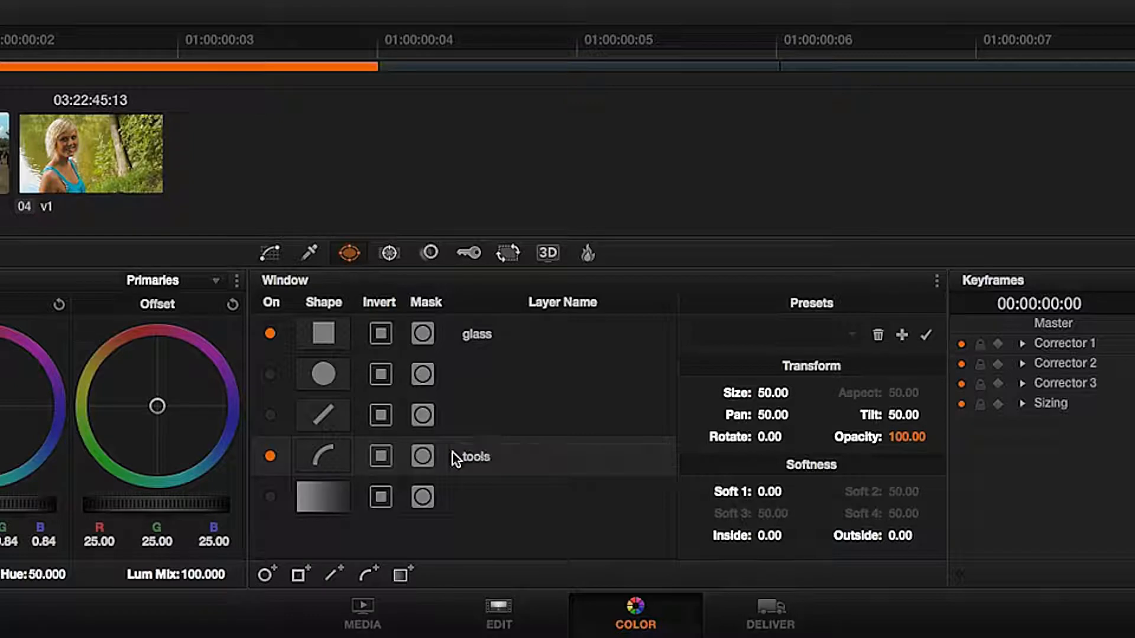
Switch the tools curve window to mask mode and hide the window overlay.
click(421, 458)
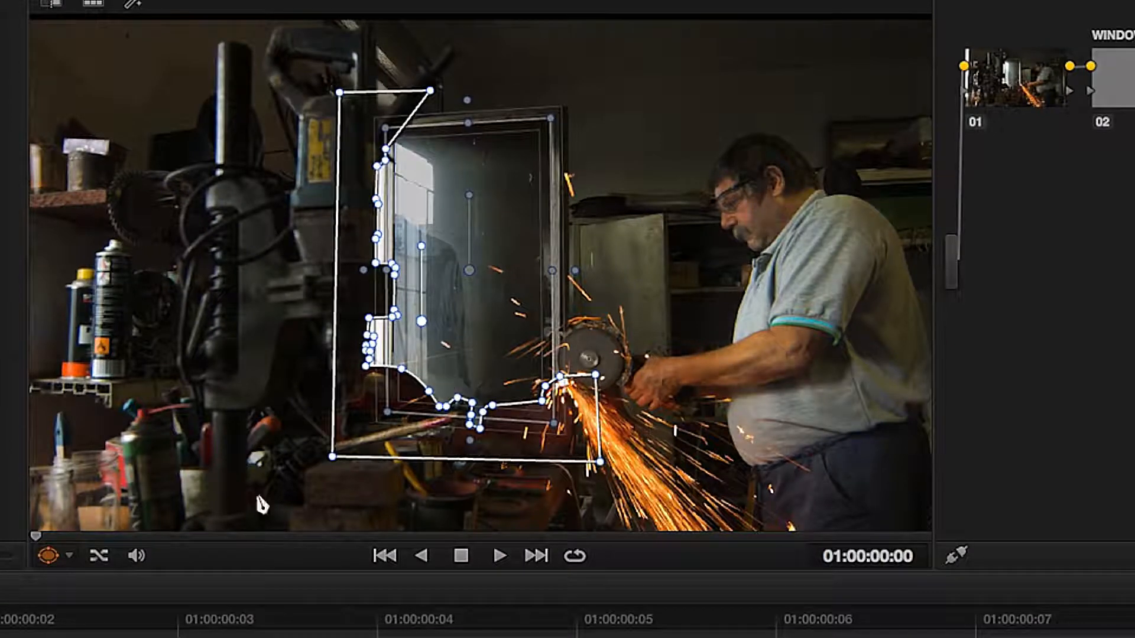
click(69, 555)
click(69, 587)
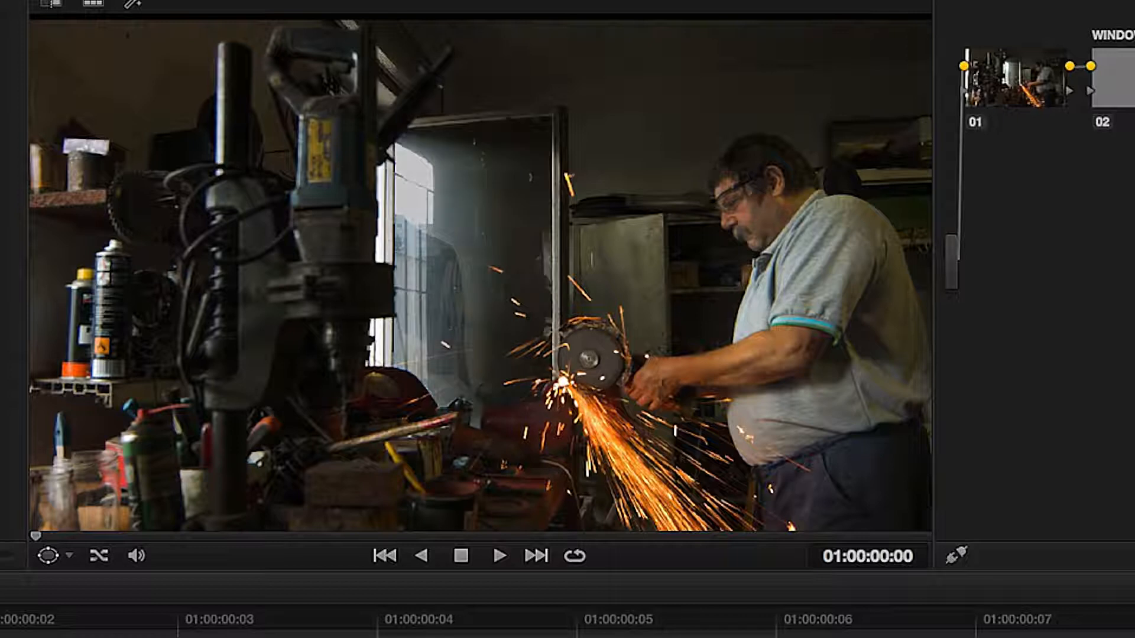
Toggle the node's bypass off and on to compare the grade.
key(super+d)
key(super+d)
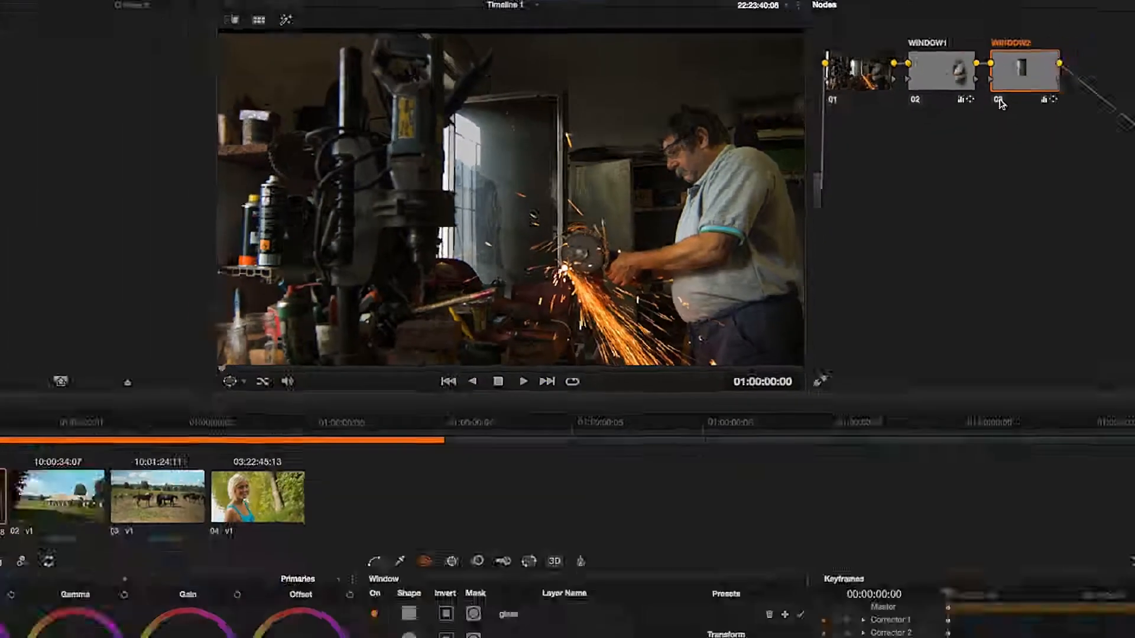
drag(669, 565, 678, 564)
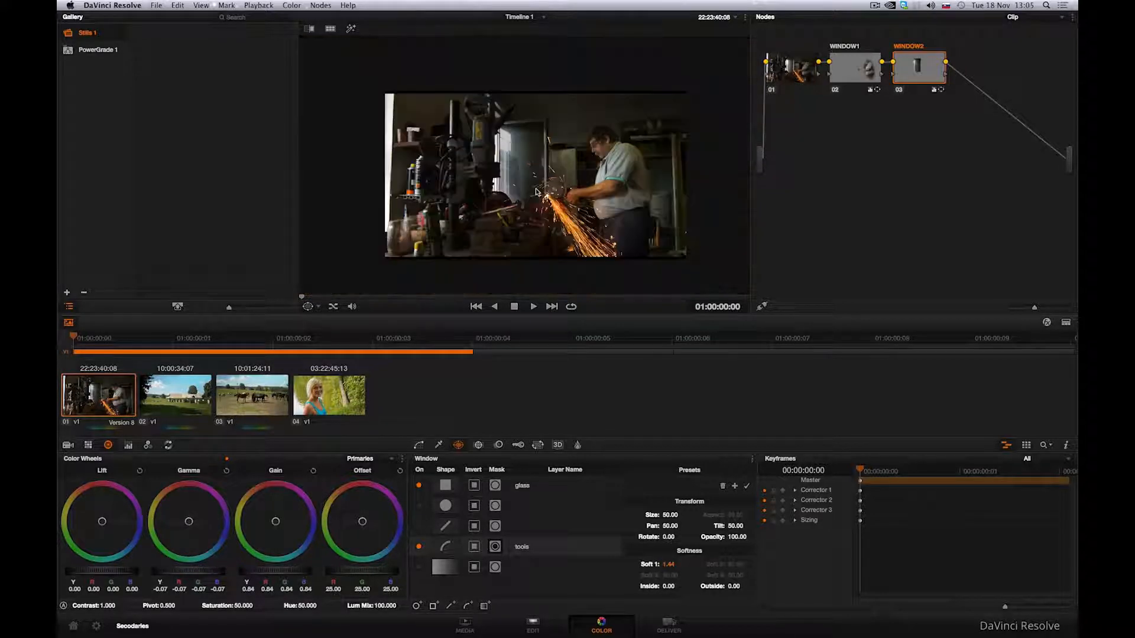
Enable a linear window and drag its corners around the bright strip at the frame's left edge.
click(418, 526)
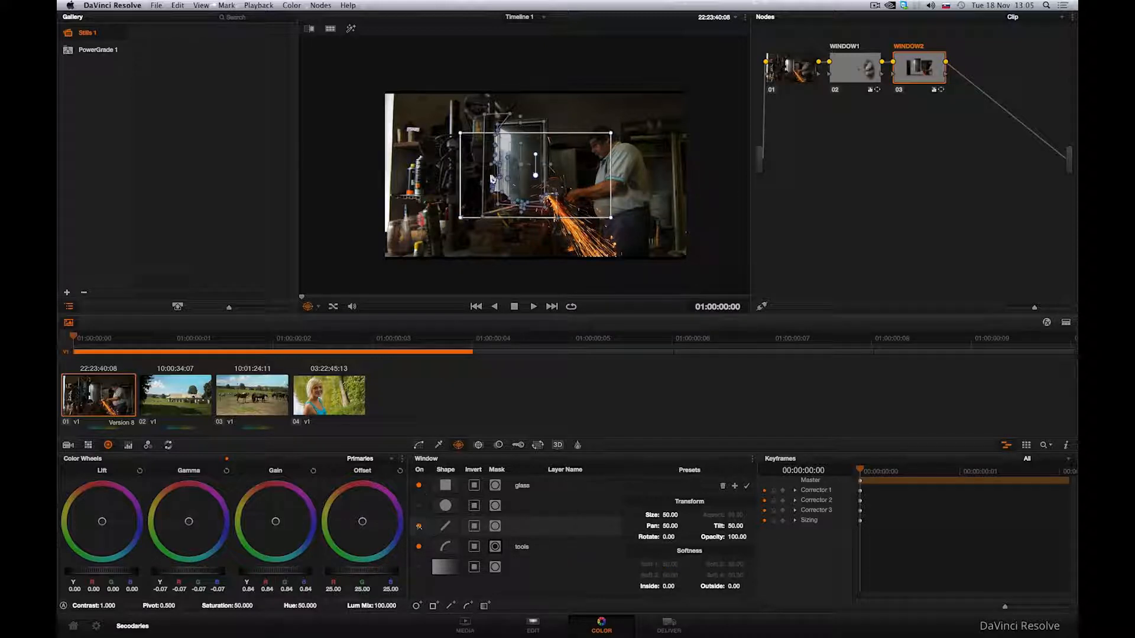
drag(460, 133, 372, 93)
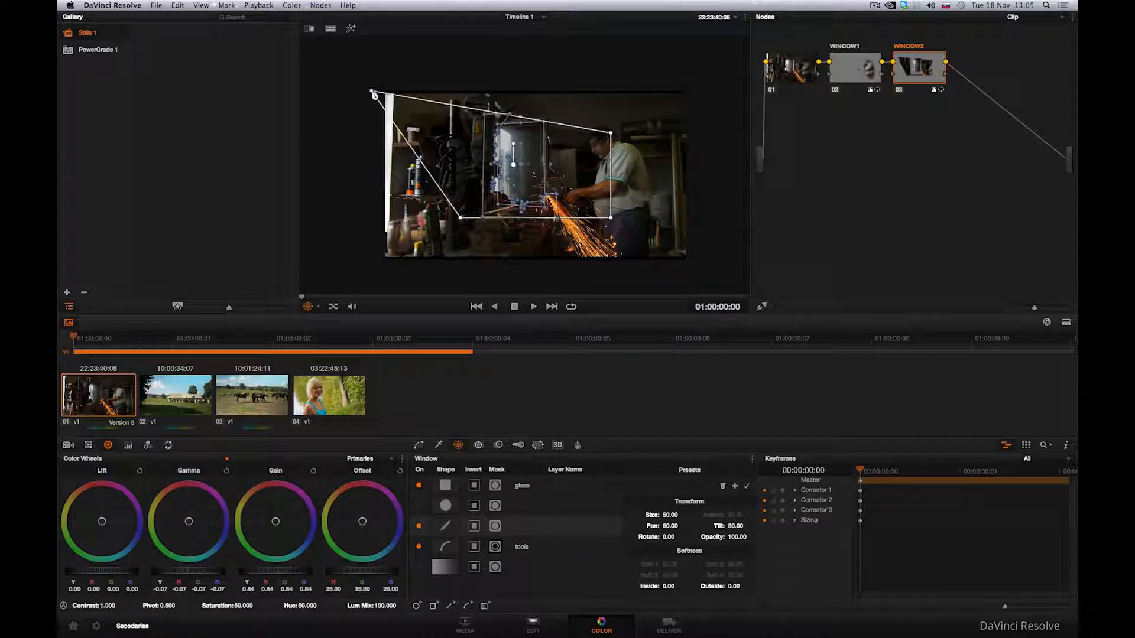
drag(610, 133, 395, 91)
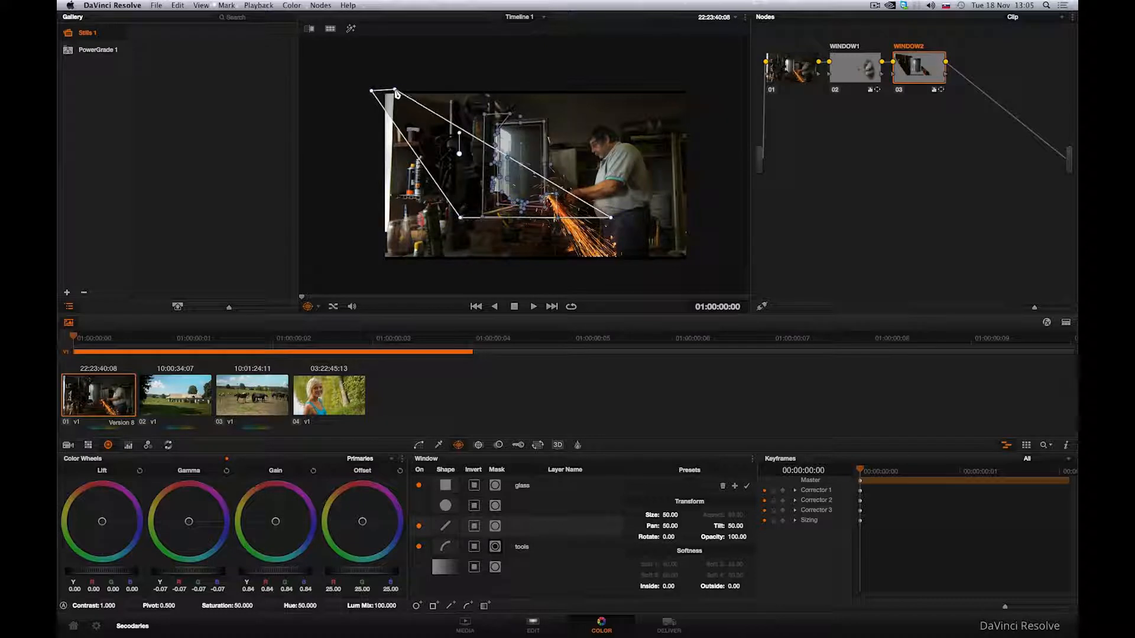
drag(461, 218, 378, 234)
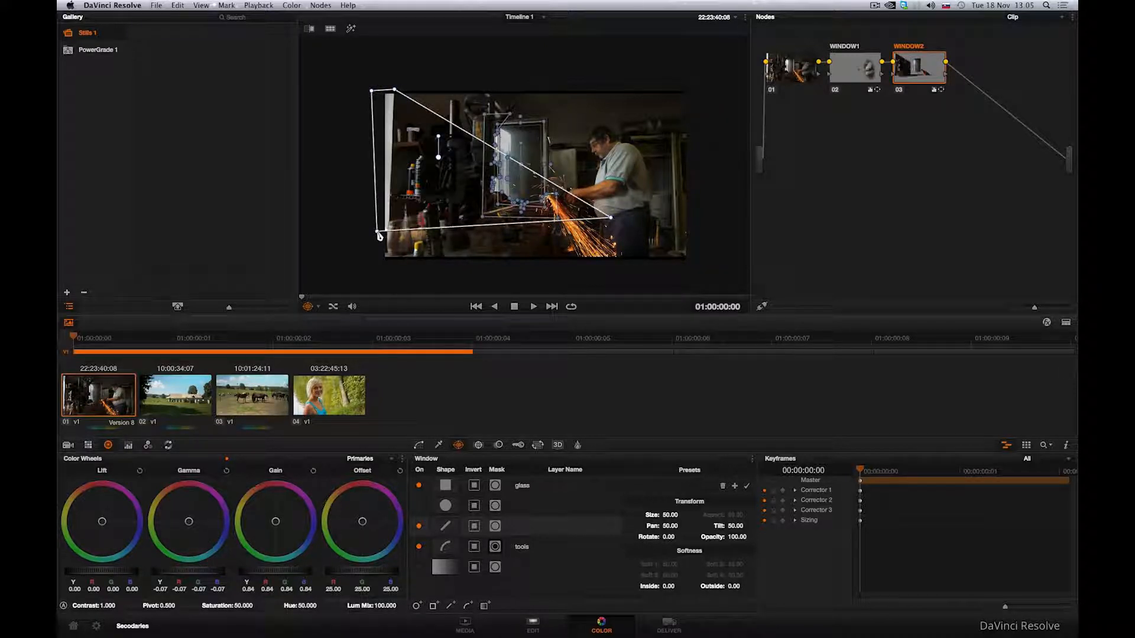
drag(614, 223, 392, 236)
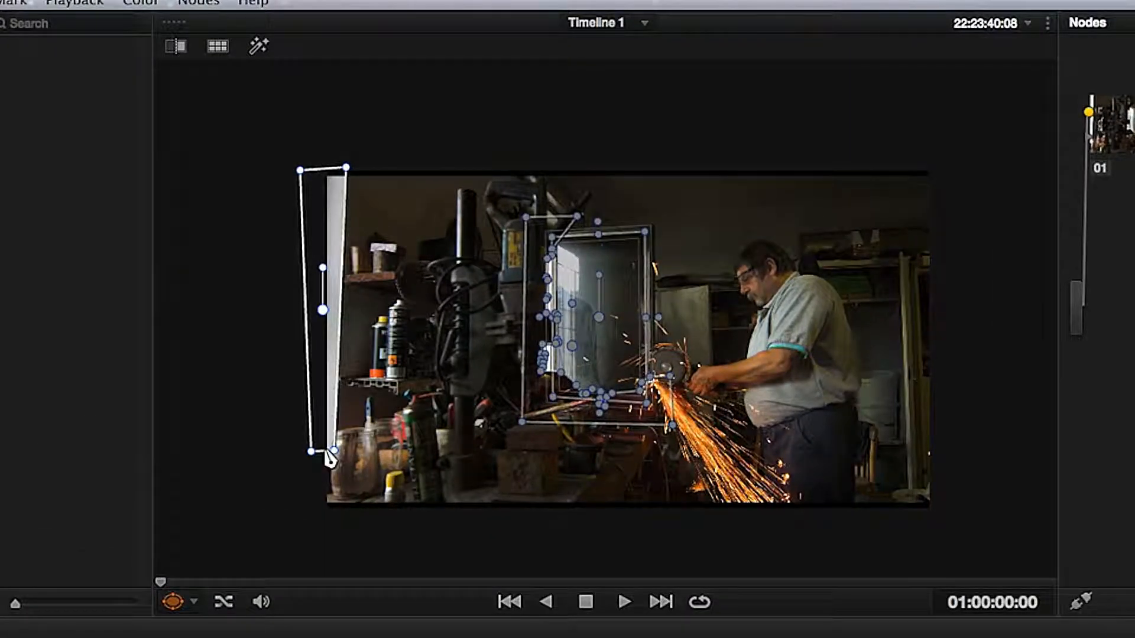
Zoom in and add points to the linear window along the strip's lower edge.
scroll(335, 452, up, 2)
drag(329, 434, 936, 385)
scroll(715, 440, up, 1)
drag(716, 439, 714, 278)
scroll(700, 321, up, 3)
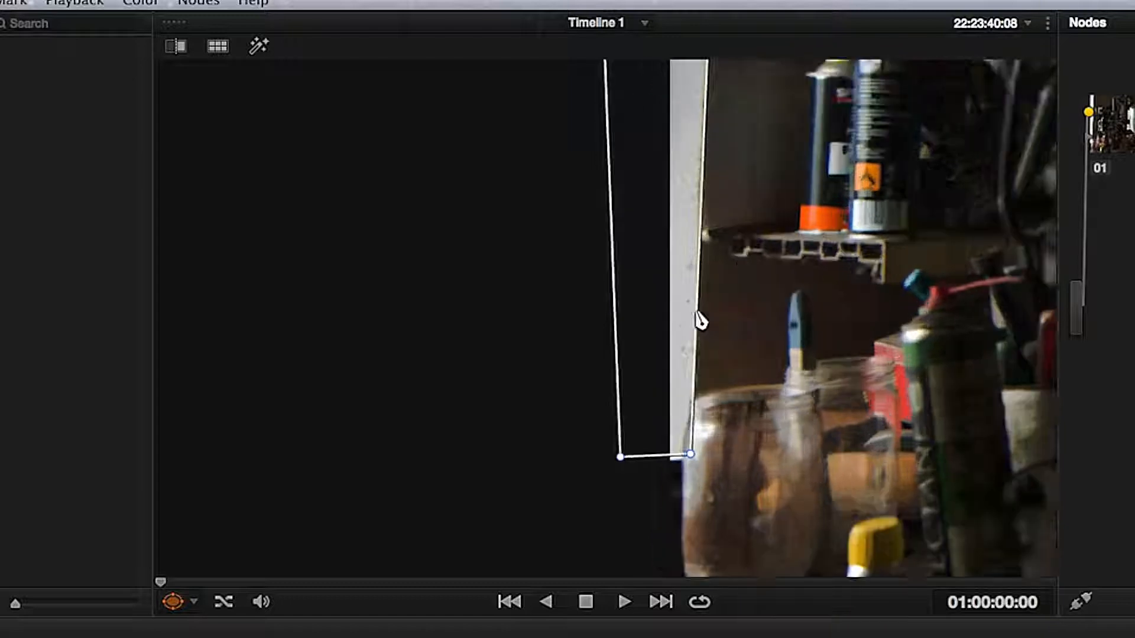
drag(742, 337, 651, 310)
click(598, 369)
click(593, 402)
click(589, 423)
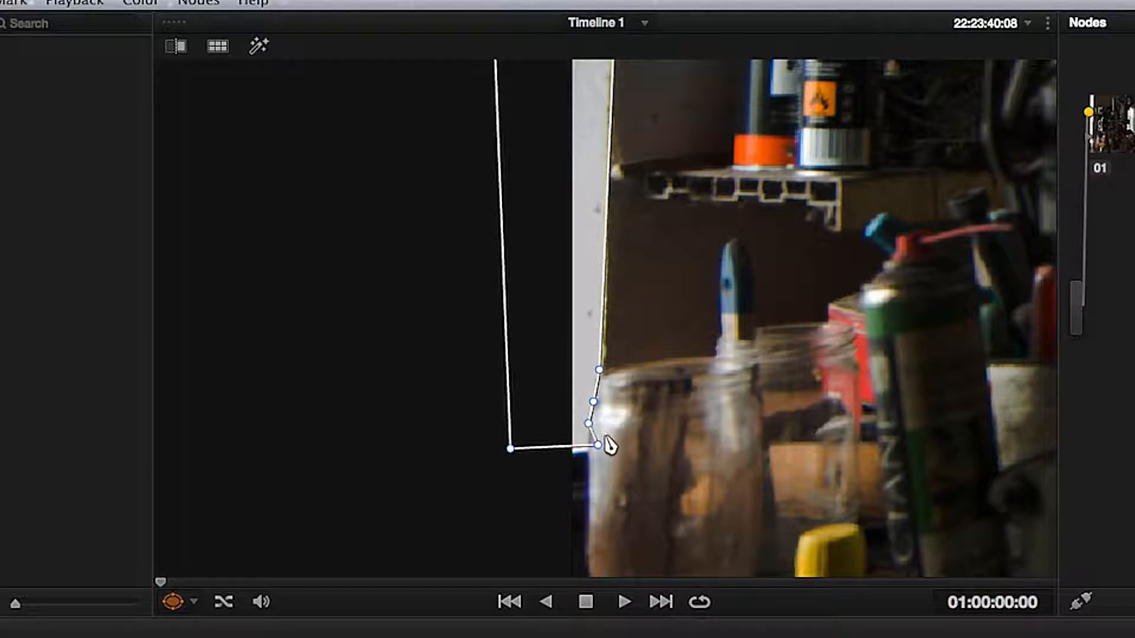
drag(600, 448, 590, 454)
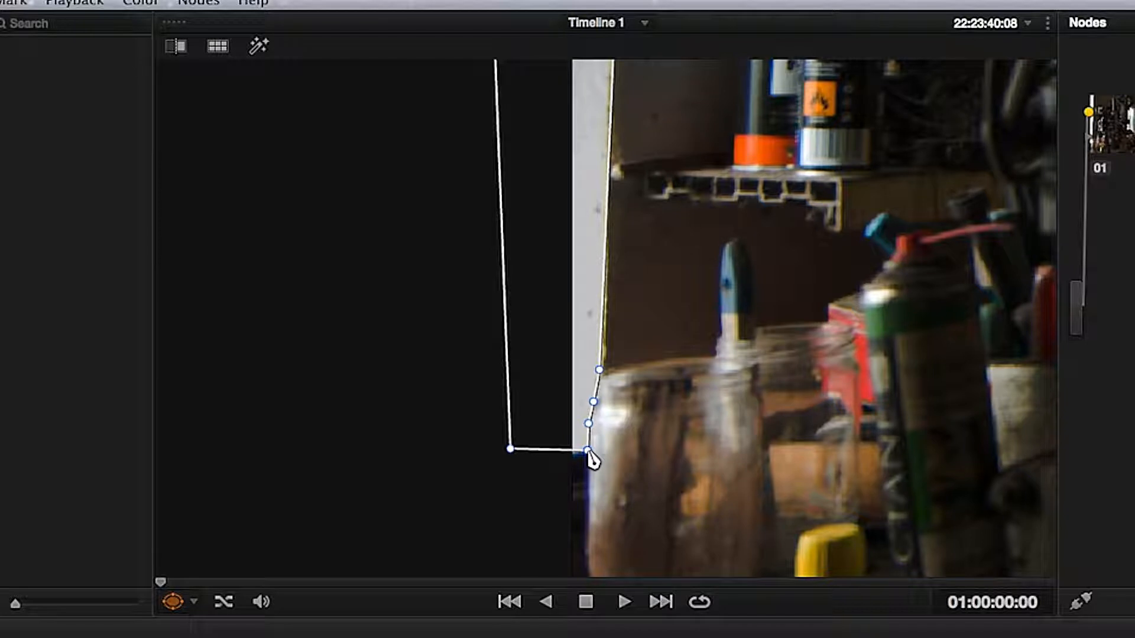
scroll(720, 406, down, 4)
drag(780, 349, 538, 429)
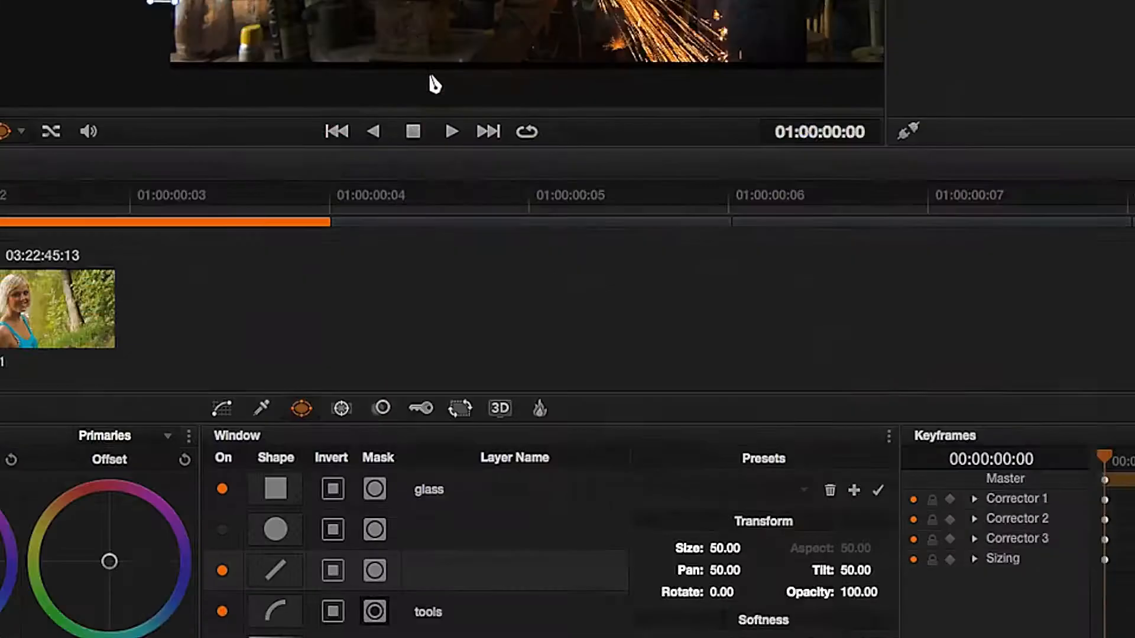
Try to delete the selected linear window.
click(850, 332)
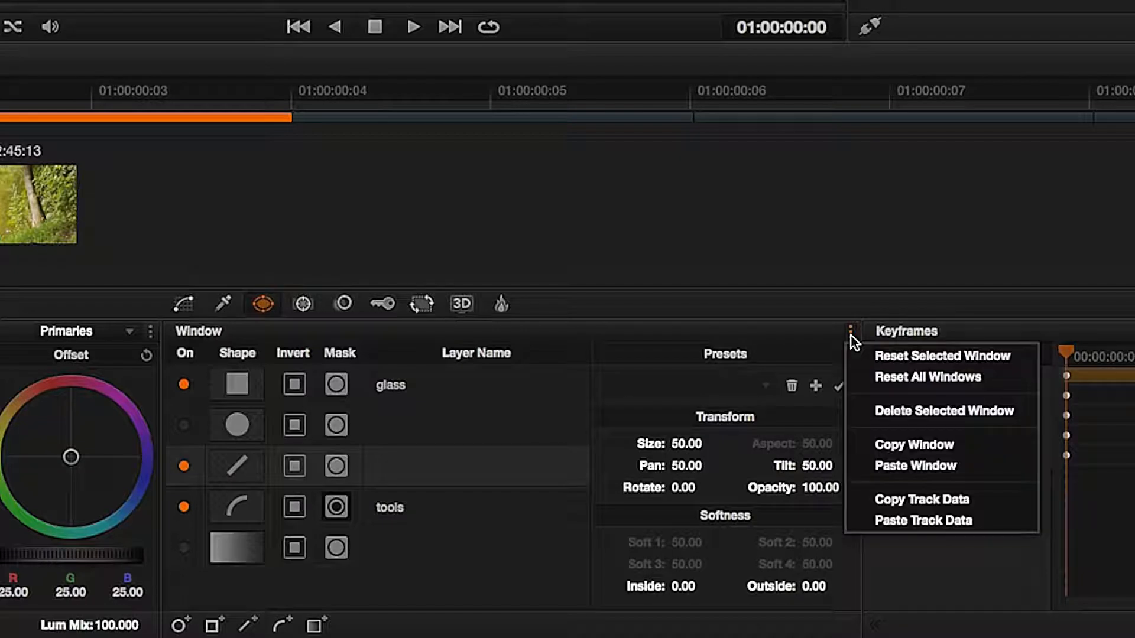
click(871, 413)
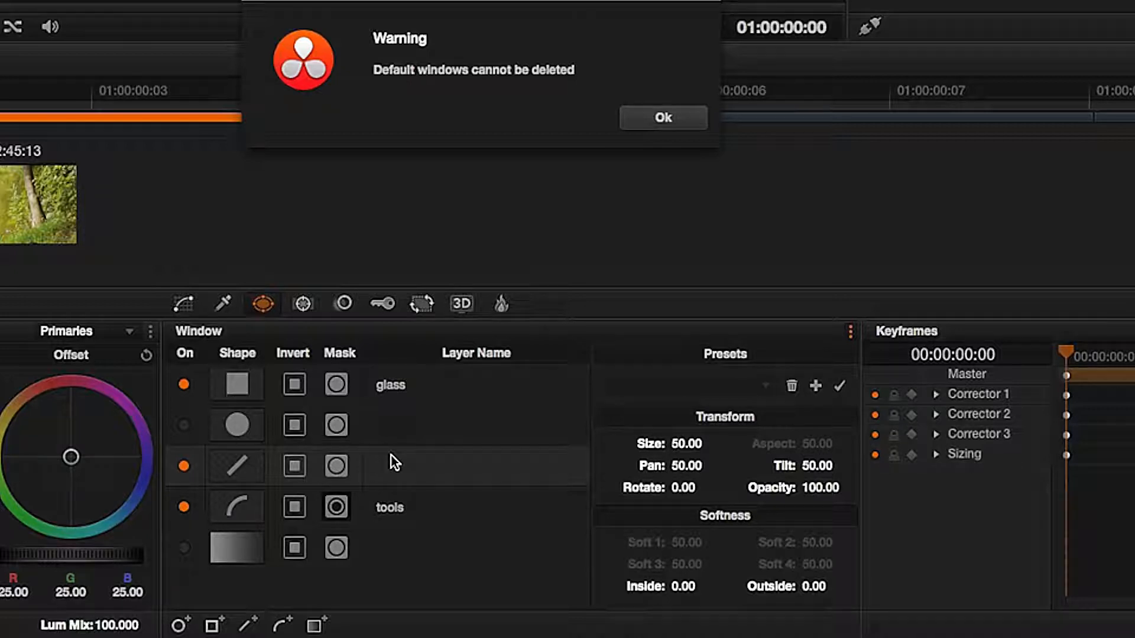
click(644, 125)
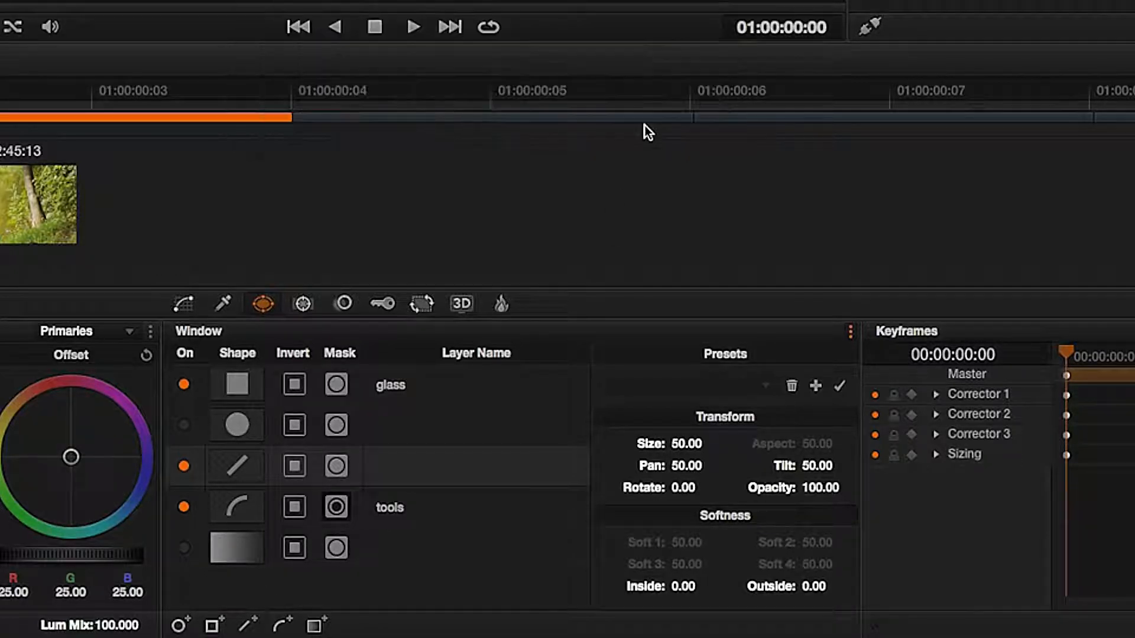
Turn off the linear window and reset it.
click(184, 466)
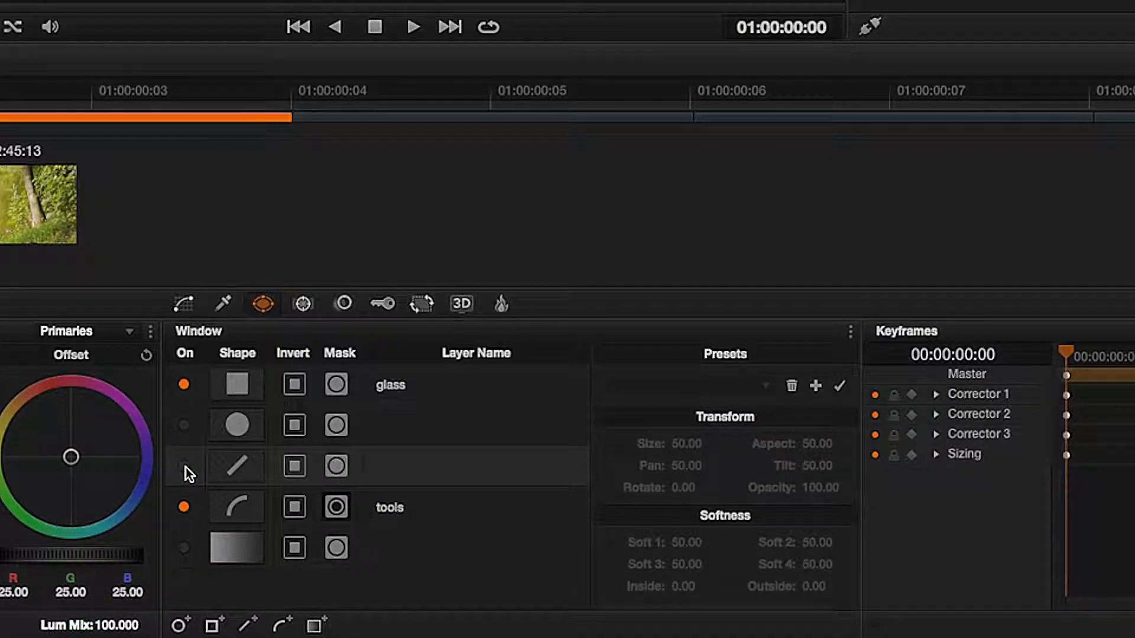
click(851, 333)
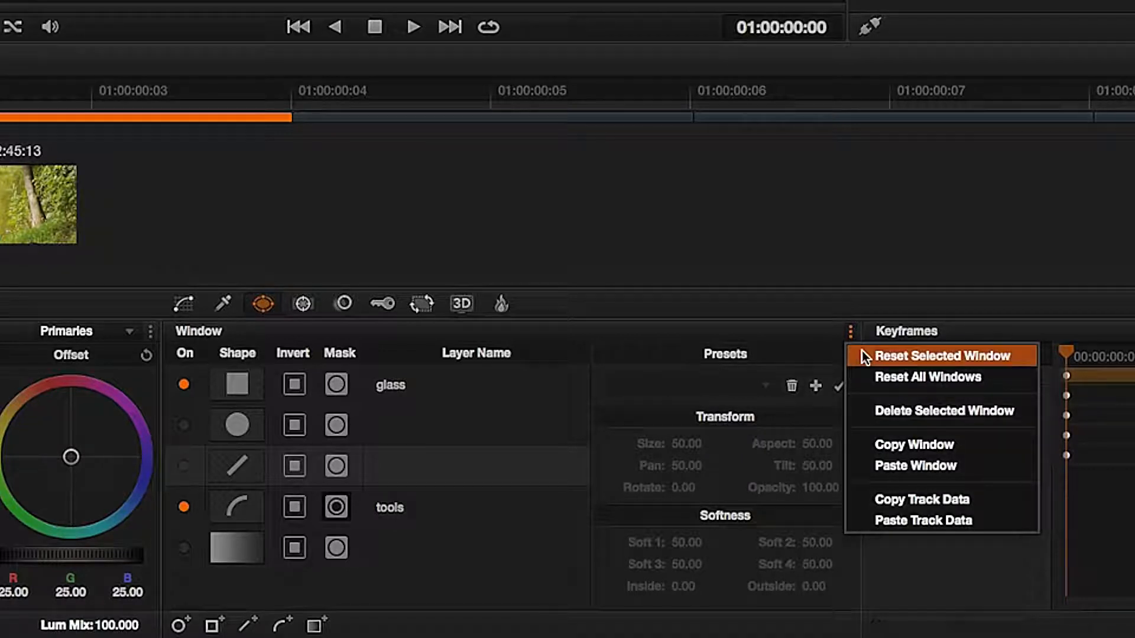
click(865, 356)
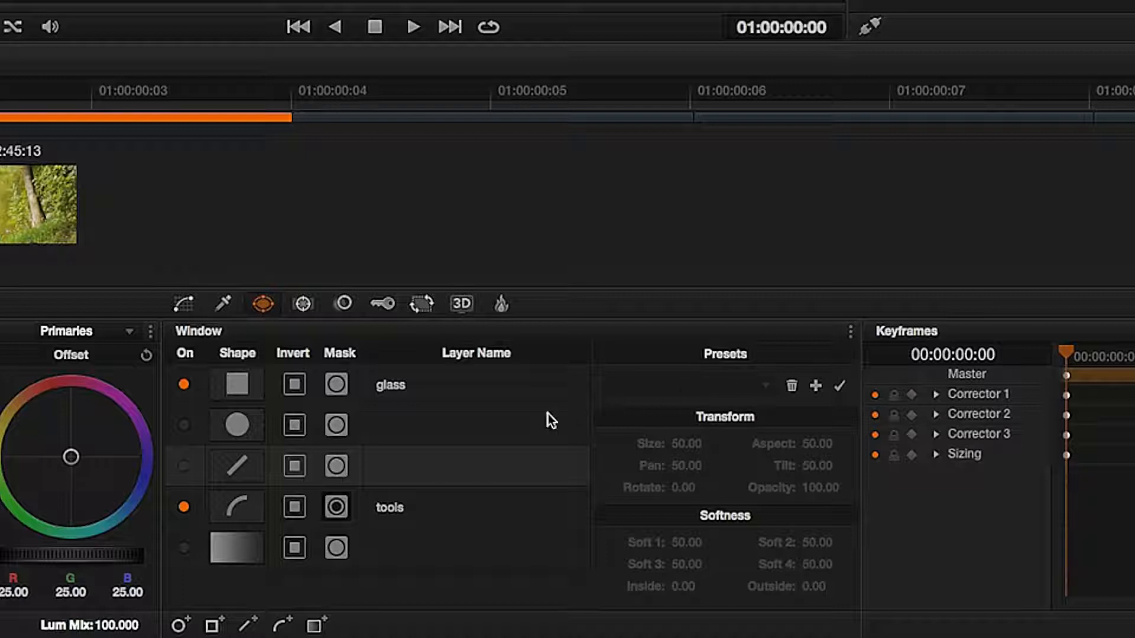
Add a curve window and draw its points around the bright strip along the frame's left edge.
click(289, 626)
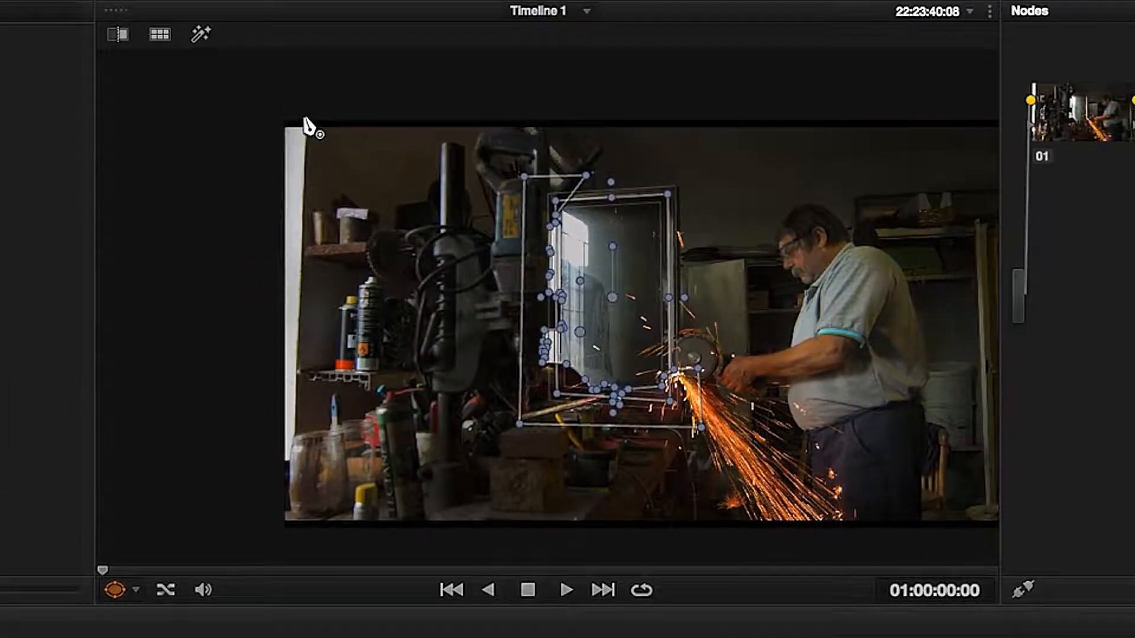
click(304, 118)
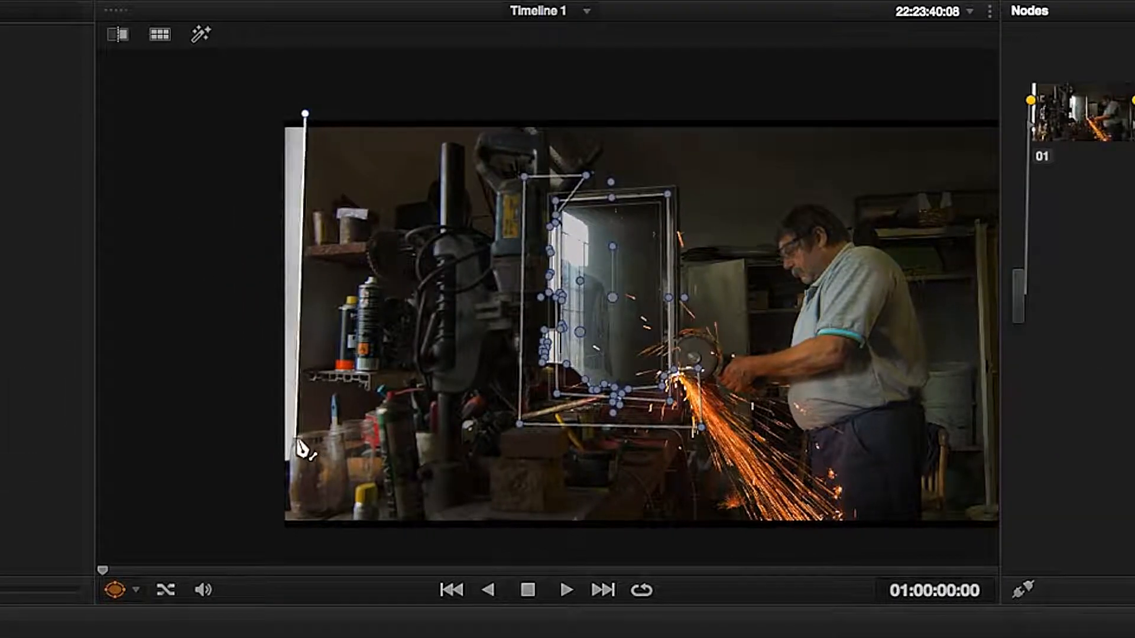
scroll(300, 448, up, 5)
drag(299, 442, 992, 145)
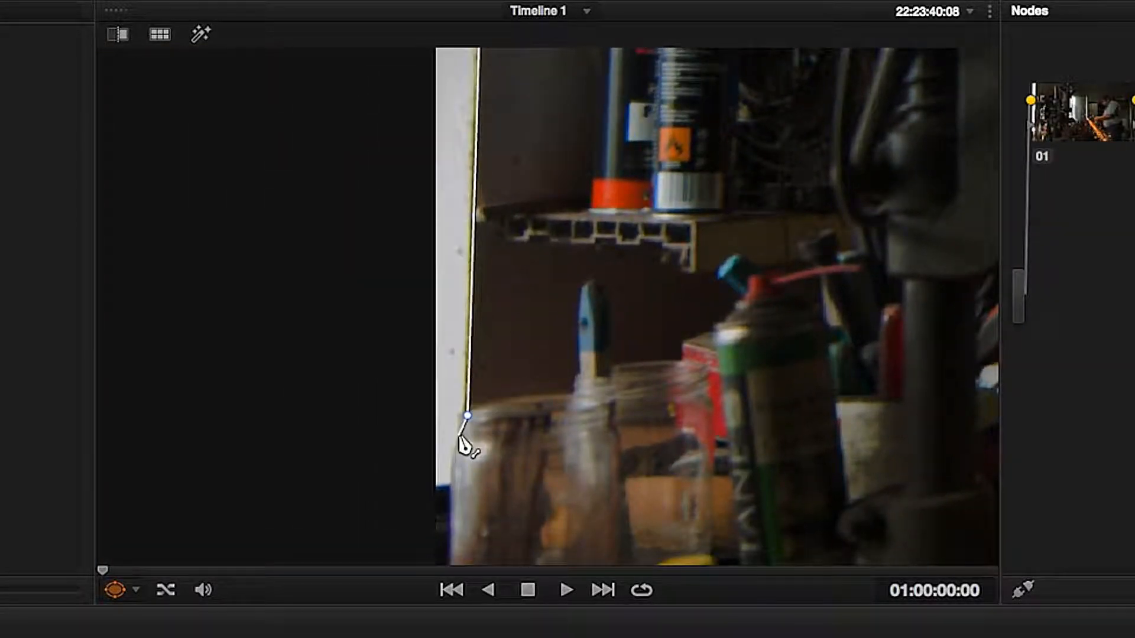
click(457, 430)
click(451, 453)
click(450, 485)
click(422, 490)
scroll(420, 472, down, 5)
click(472, 218)
click(514, 218)
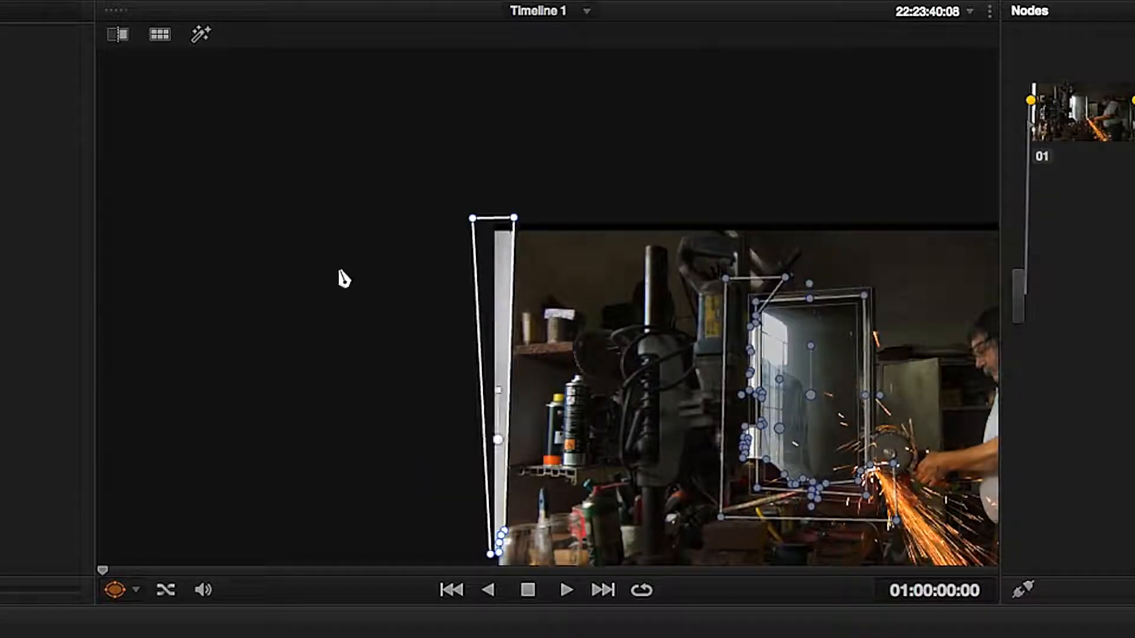
drag(343, 278, 258, 159)
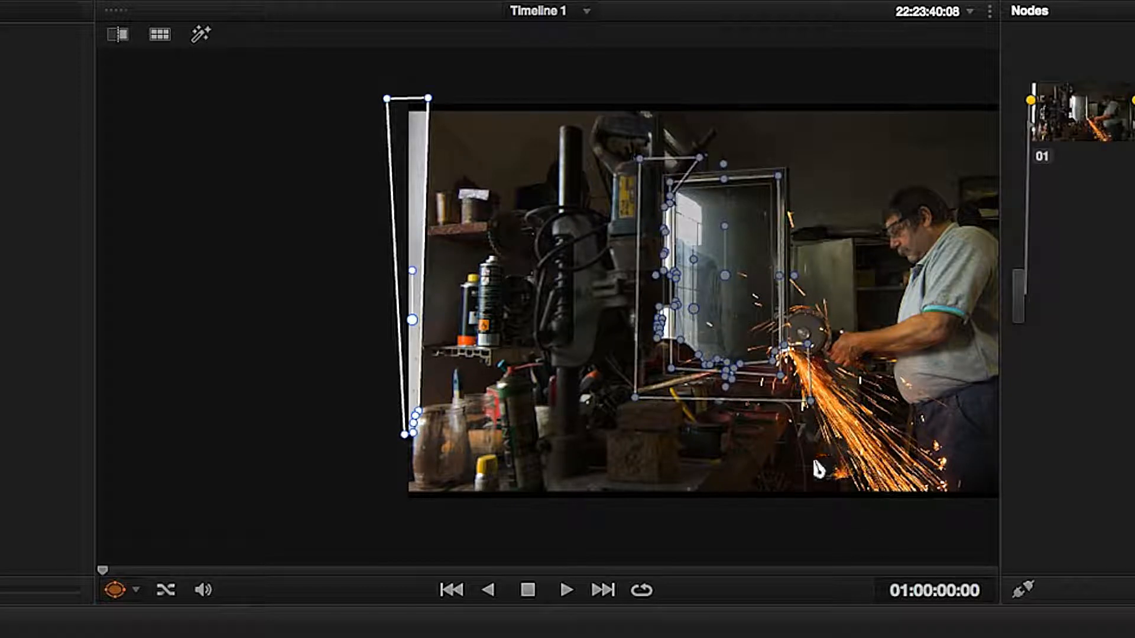
drag(792, 436, 638, 441)
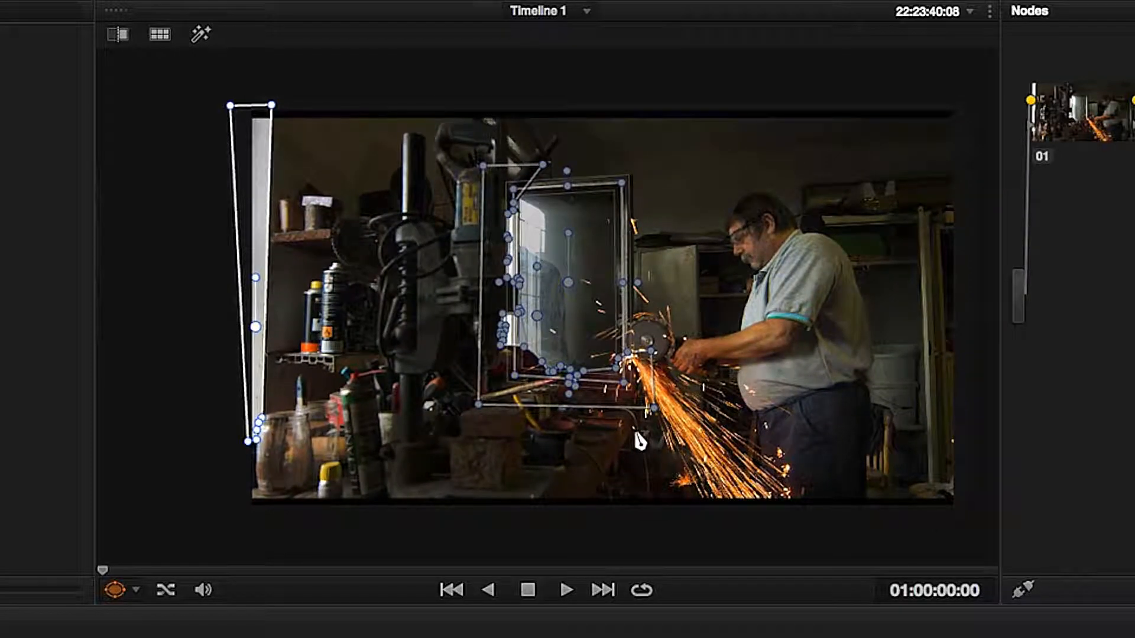
scroll(641, 440, up, 3)
scroll(641, 446, down, 6)
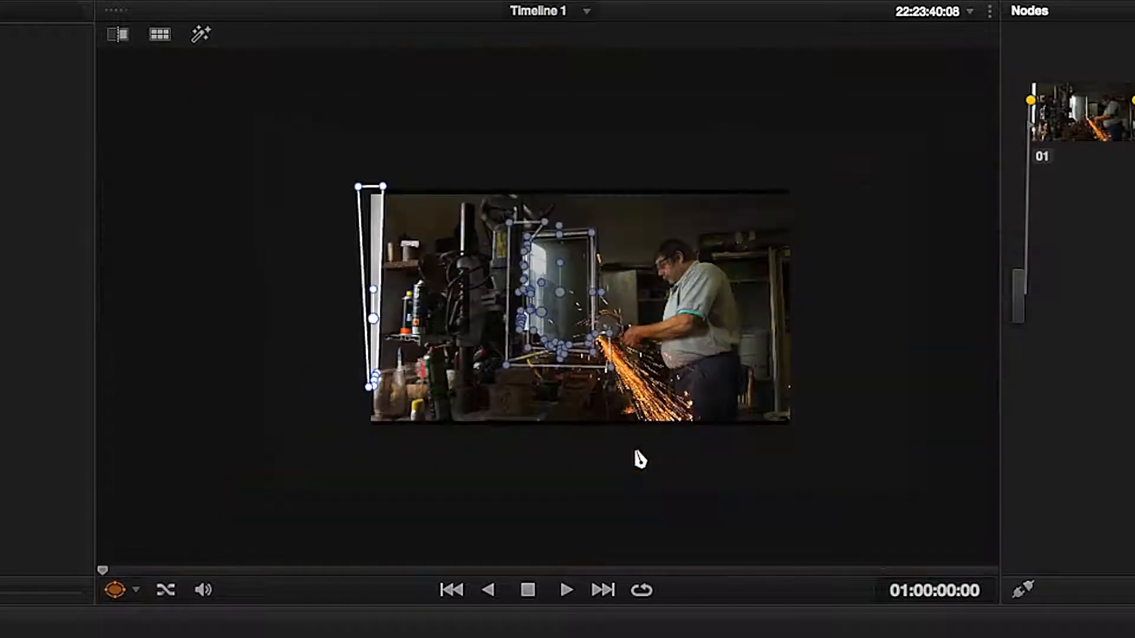
mouse_move(627, 412)
mouse_down()
mouse_move(542, 443)
mouse_move(644, 410)
mouse_move(622, 406)
mouse_up()
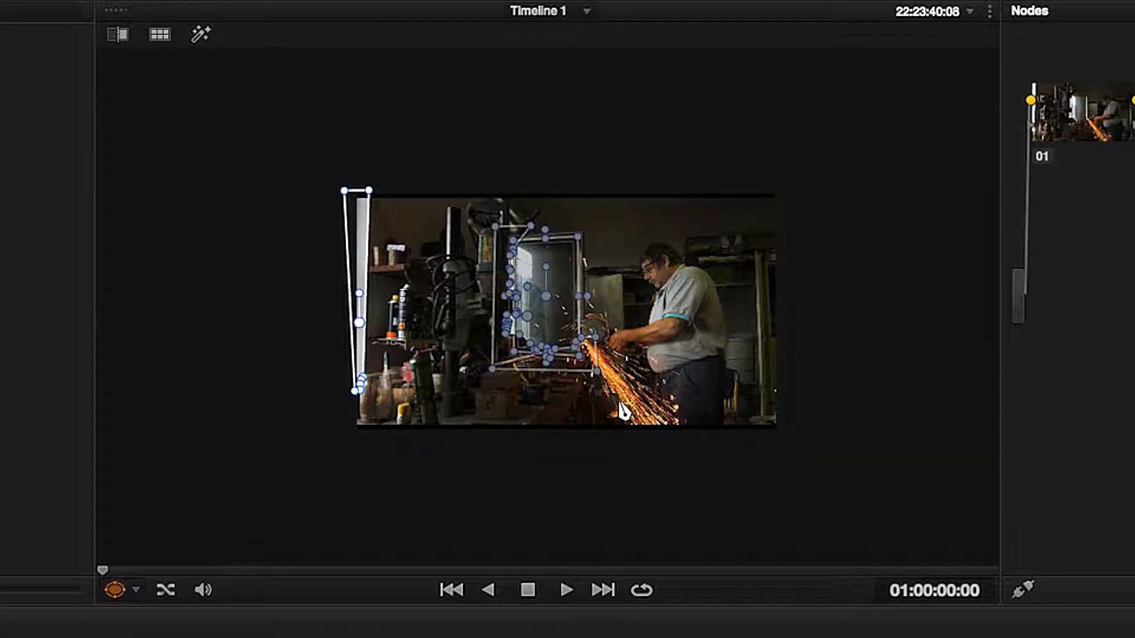
scroll(622, 410, up, 3)
scroll(623, 411, down, 1)
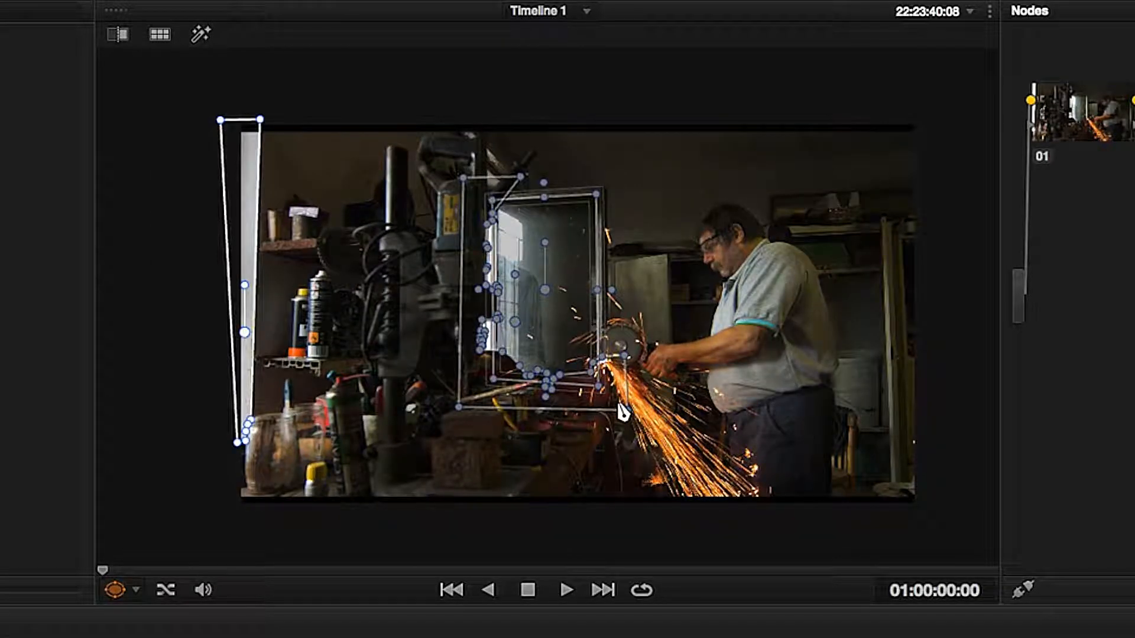
drag(646, 398, 616, 396)
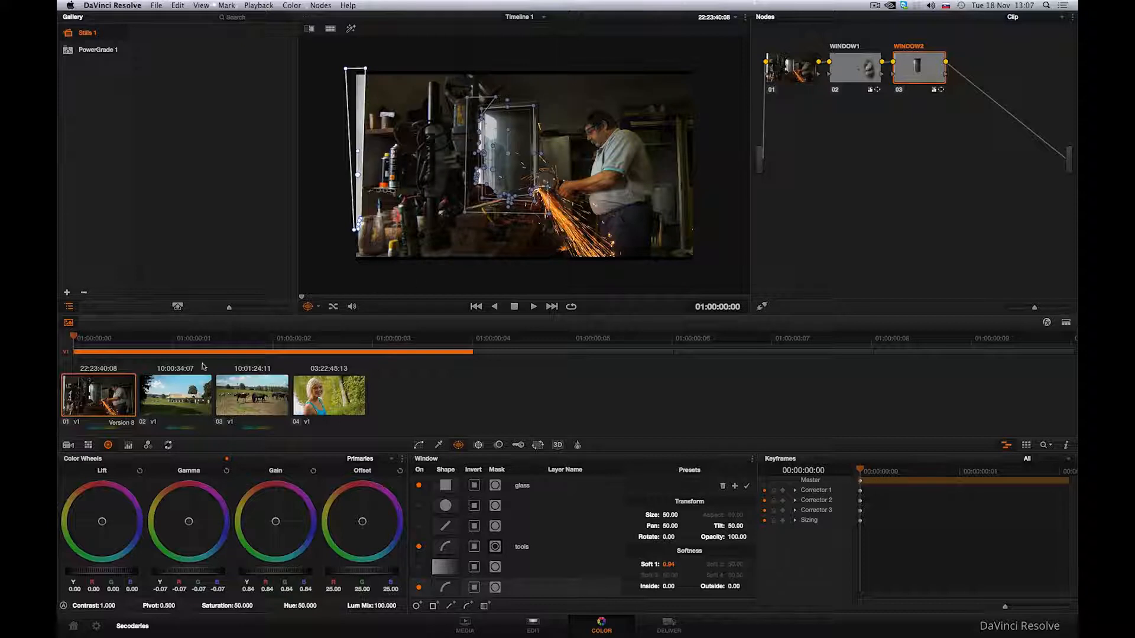
Switch to the farmhouse clip, add a serial node and label it WINDOW.
click(187, 390)
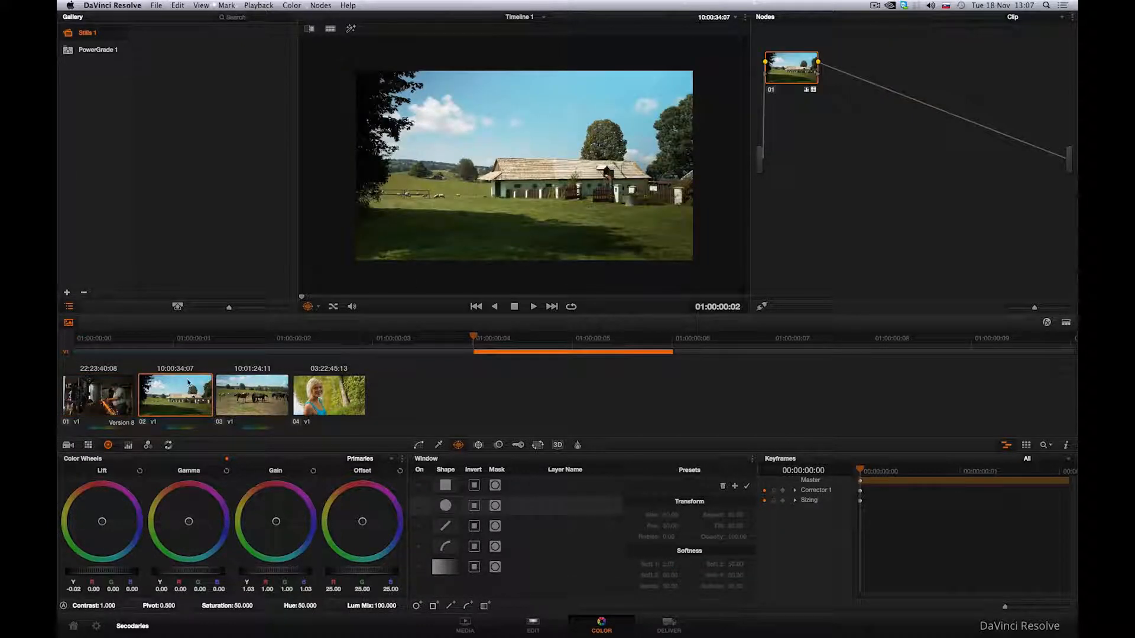
right_click(851, 75)
click(862, 83)
text(WINDOW)
key(Return)
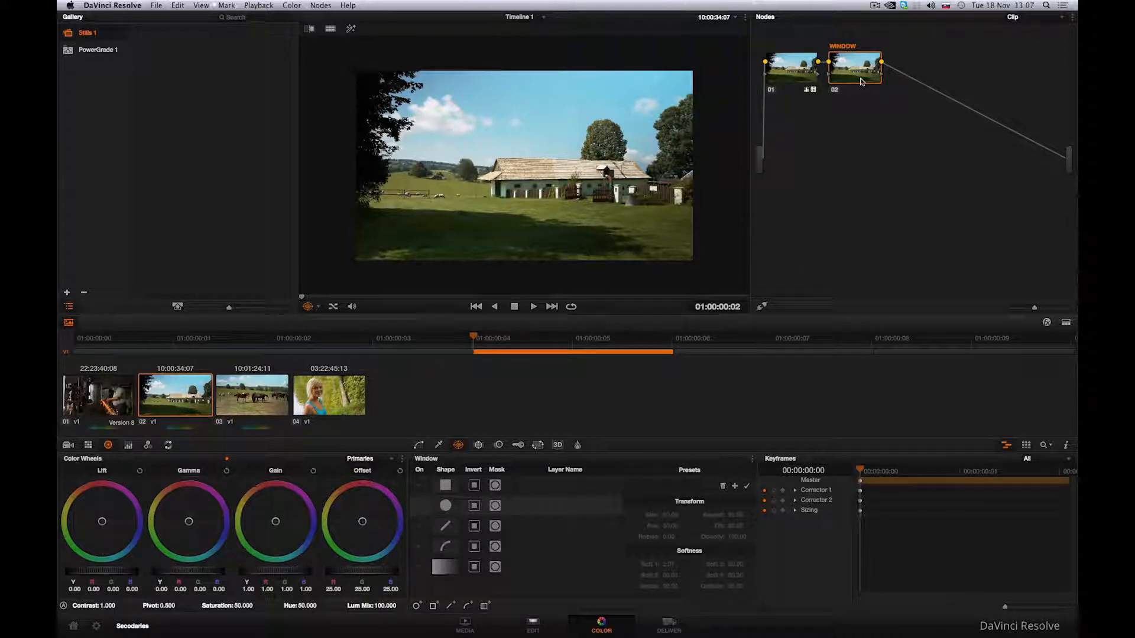
Enable the linear window and position it from the top of the sky down to the house.
click(418, 567)
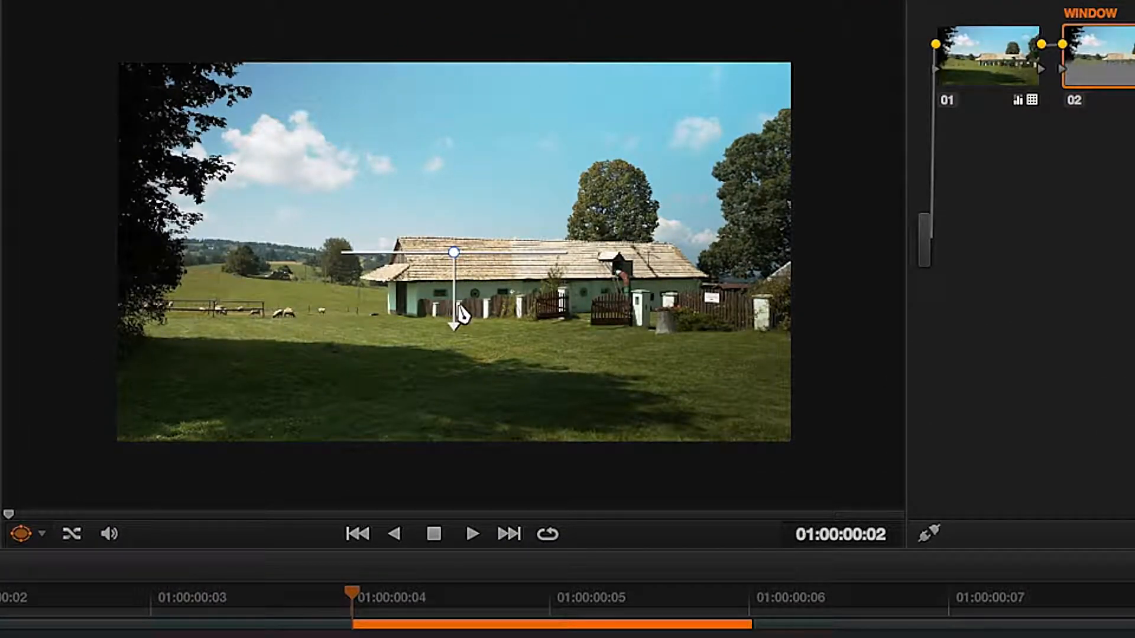
drag(455, 254, 454, 65)
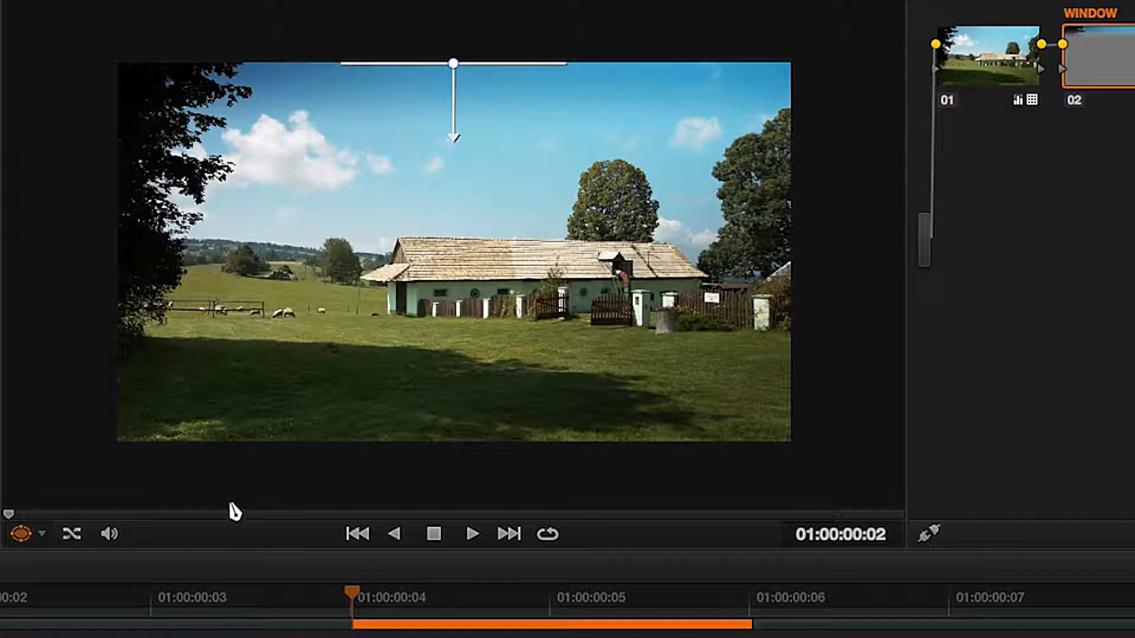
drag(453, 136, 454, 329)
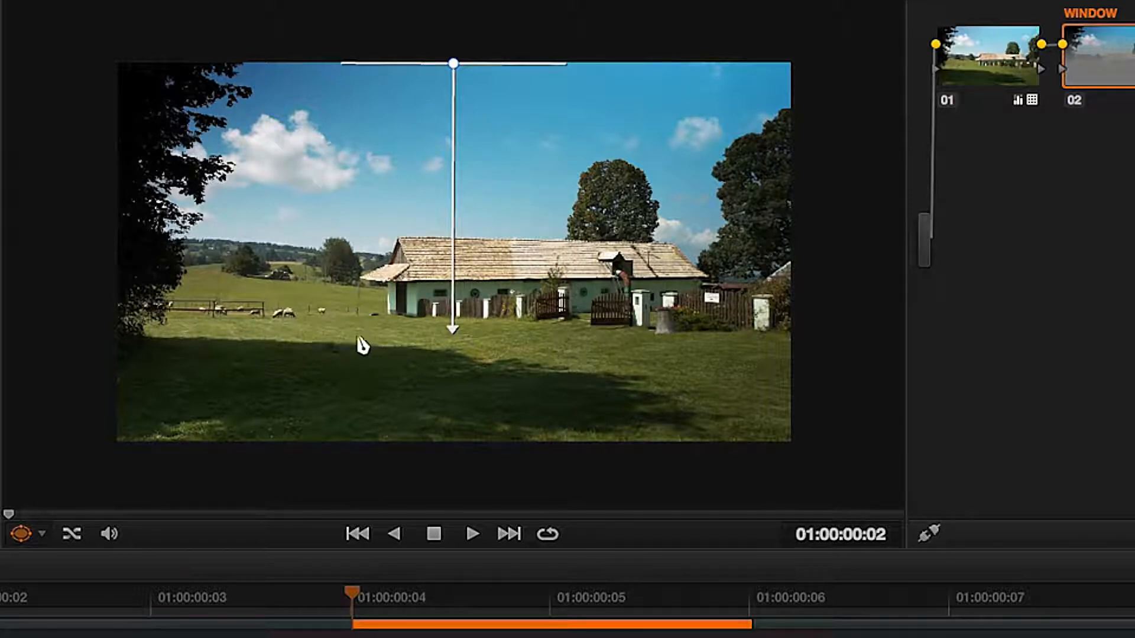
Toggle the WINDOW node off and on to compare the graduated sky.
click(1074, 110)
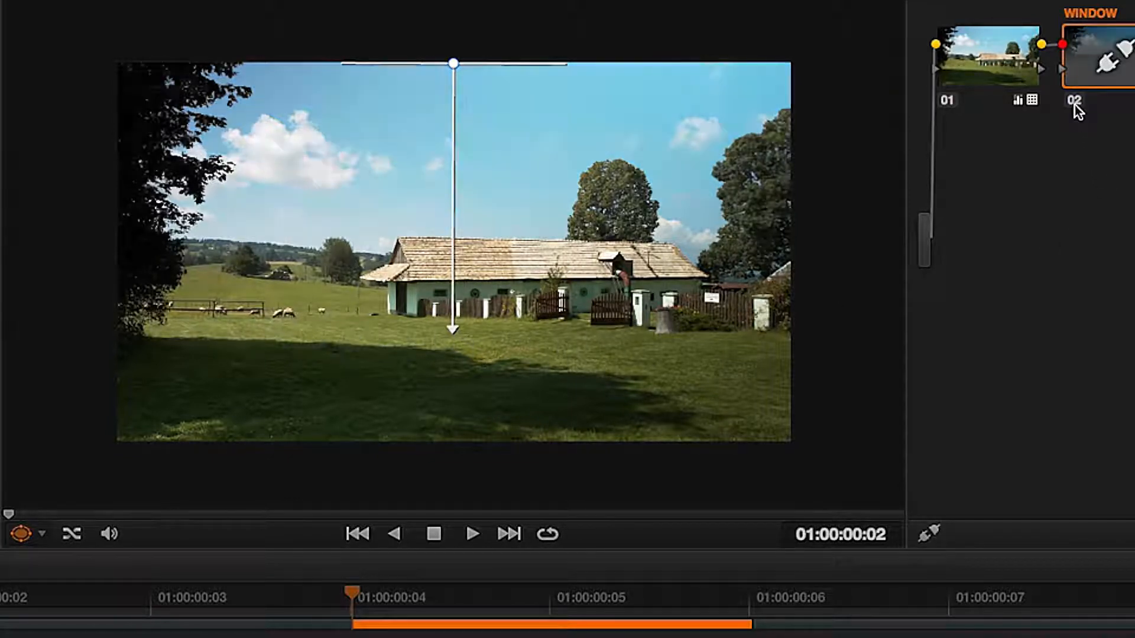
click(1075, 110)
click(1076, 111)
click(1076, 110)
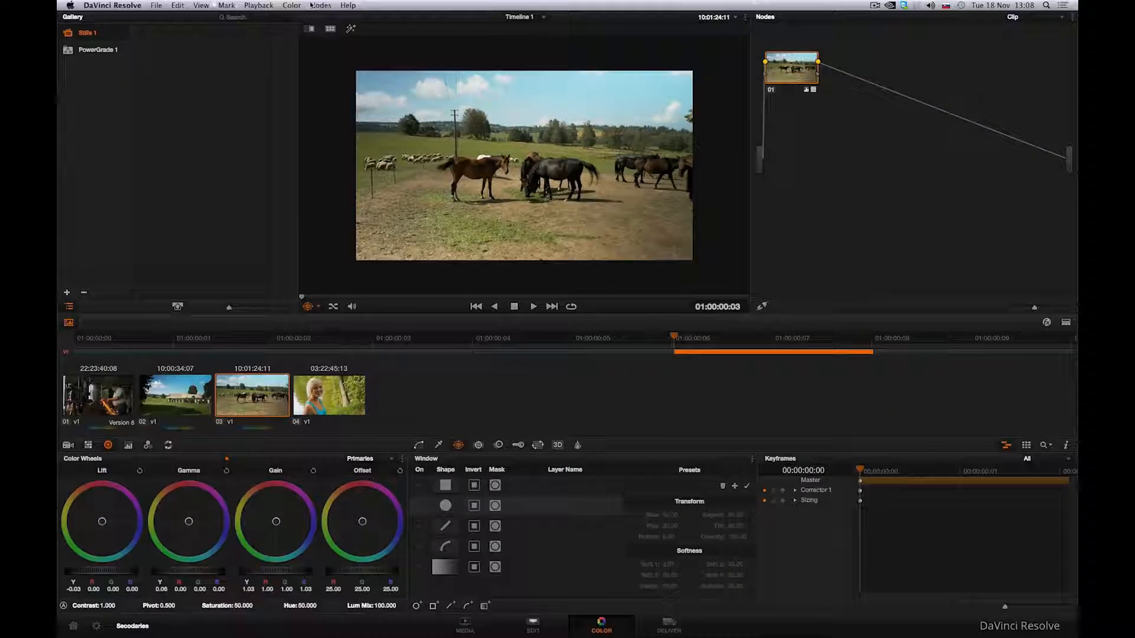
On the horse clip, add a serial node and label it Window.
click(310, 5)
click(325, 13)
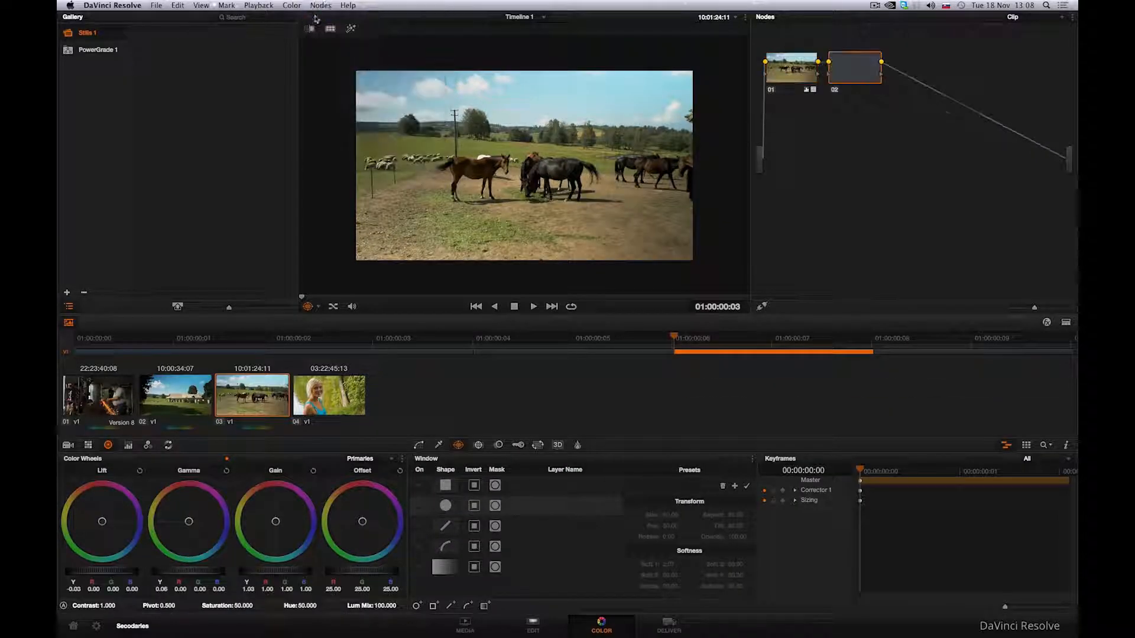
right_click(834, 75)
click(849, 80)
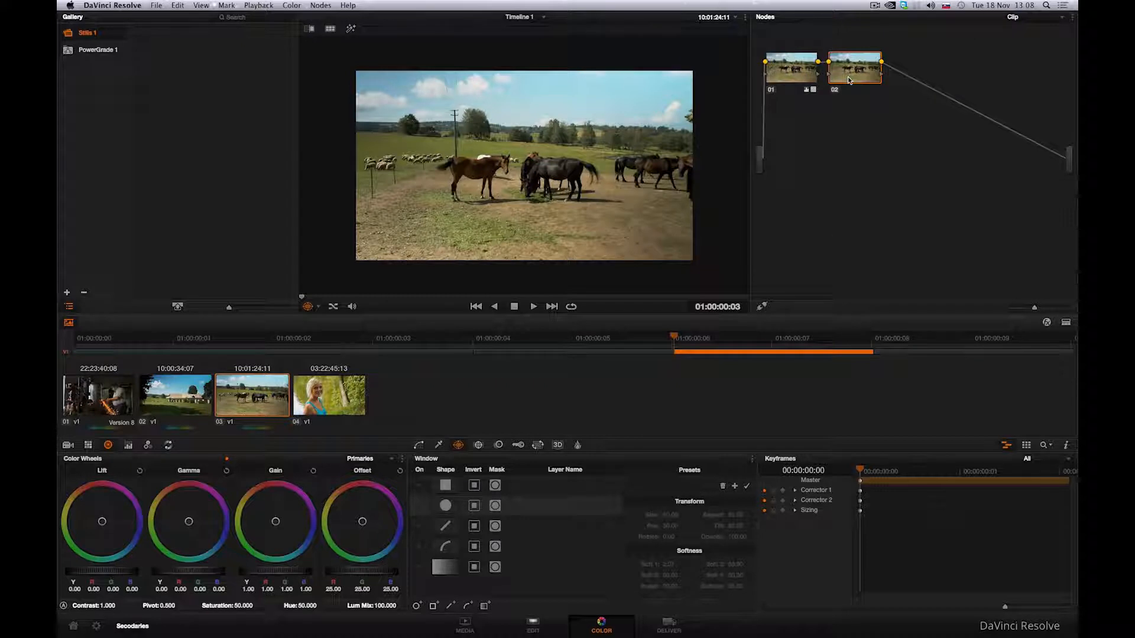
text(Window)
key(Return)
Enable the circular window and stretch it wider and taller to frame the whole image.
click(419, 507)
drag(468, 166, 355, 166)
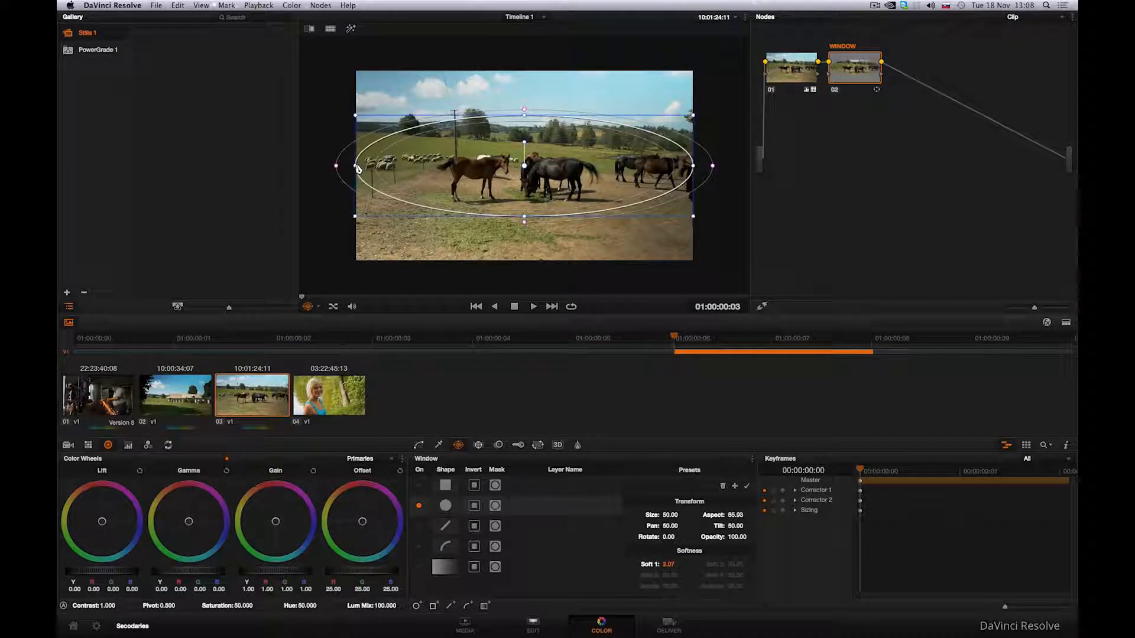
drag(525, 115, 524, 39)
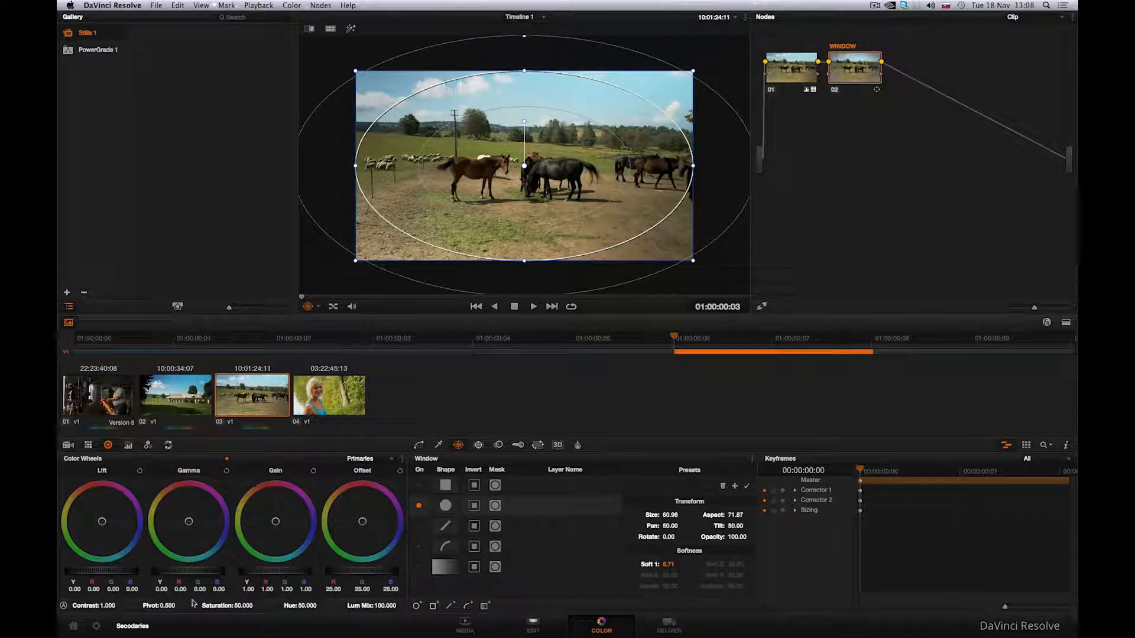
Lower the gamma to -0.10 and invert the circular window to darken the frame edges.
drag(163, 572, 58, 577)
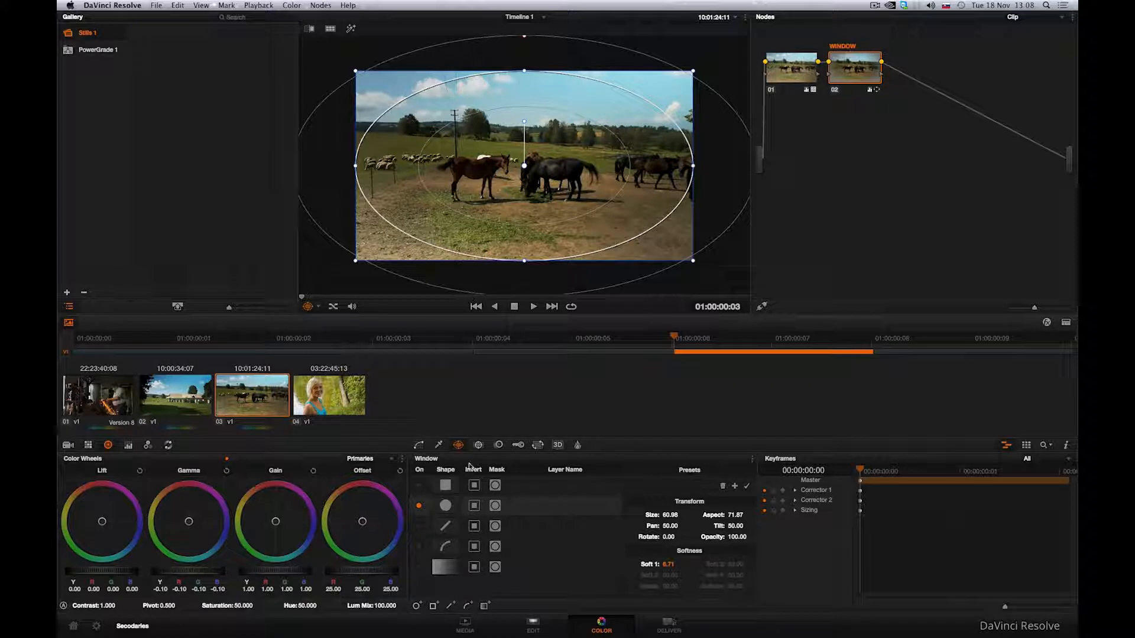
click(474, 508)
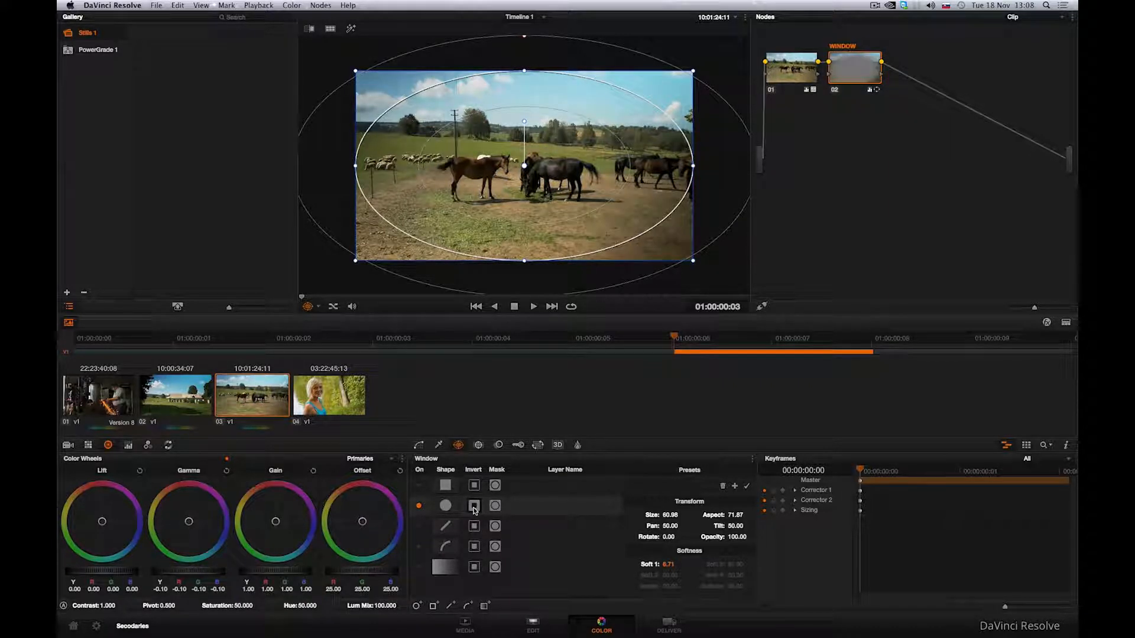
Toggle the Window node off and on to compare the vignette.
click(835, 91)
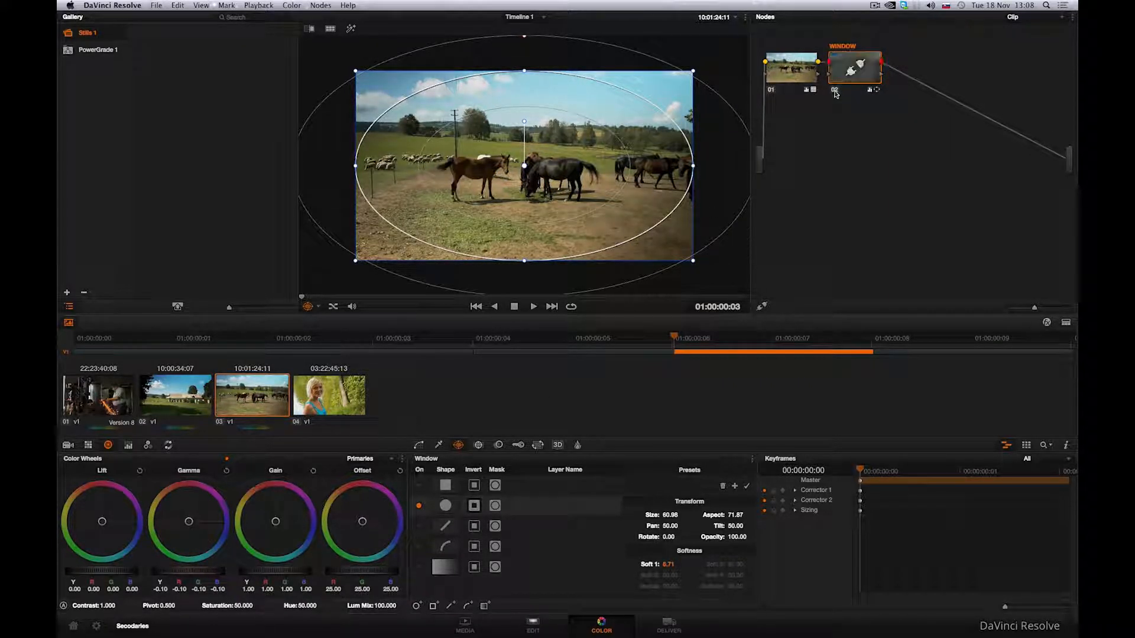
click(835, 91)
click(834, 91)
click(834, 91)
click(834, 91)
click(835, 91)
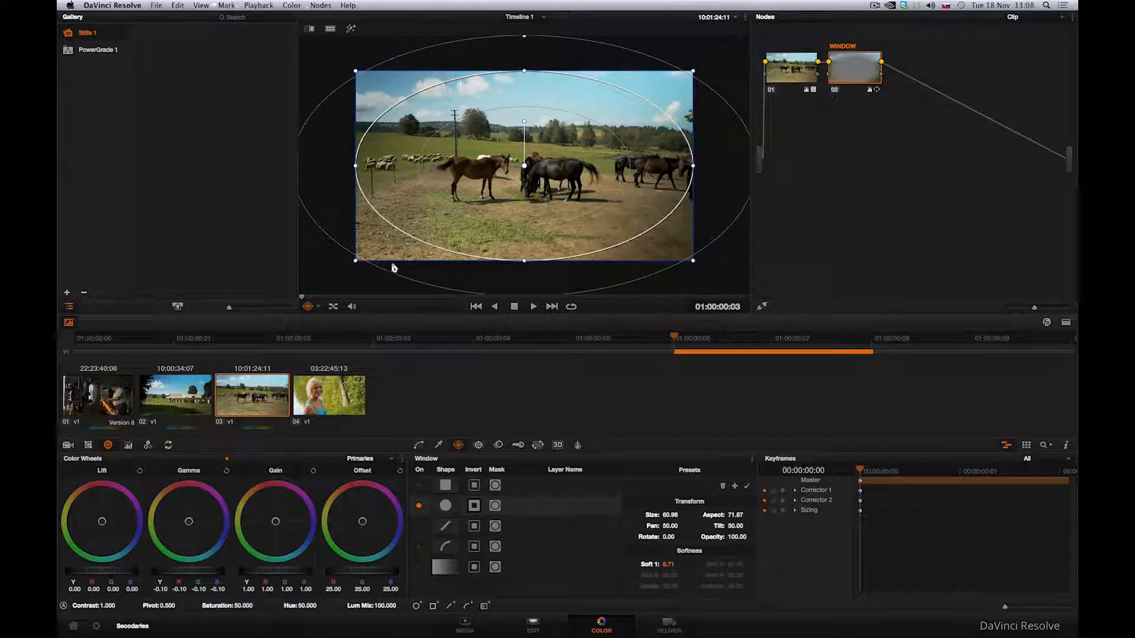
Hide the on-screen window outline and compare the vignette with the node bypassed and enabled.
click(318, 306)
click(322, 313)
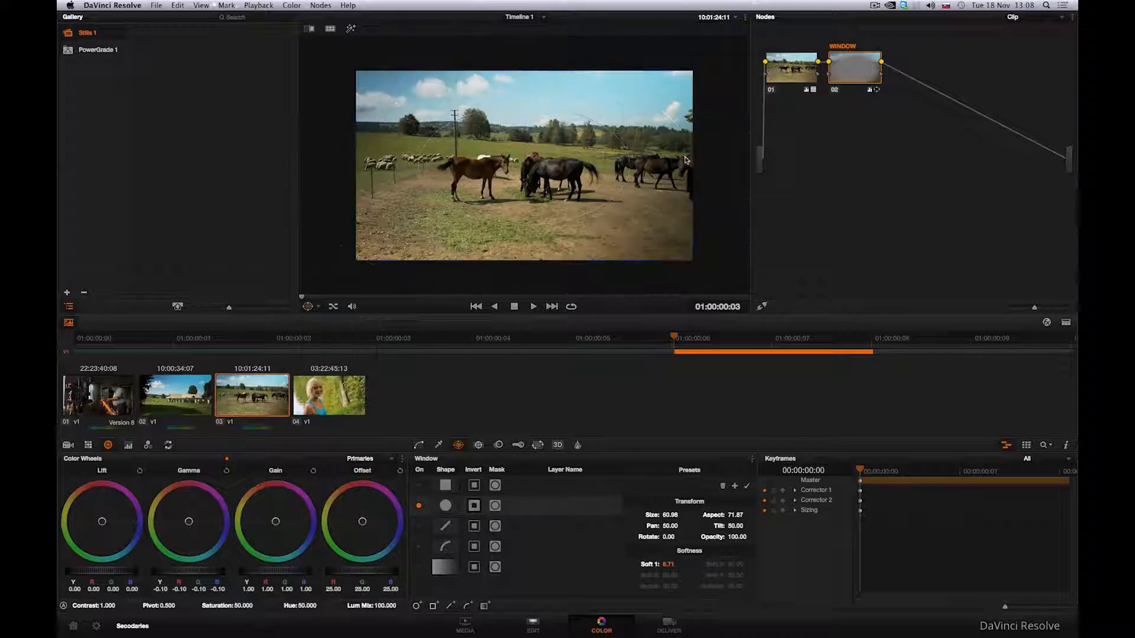
click(836, 92)
click(836, 93)
click(836, 92)
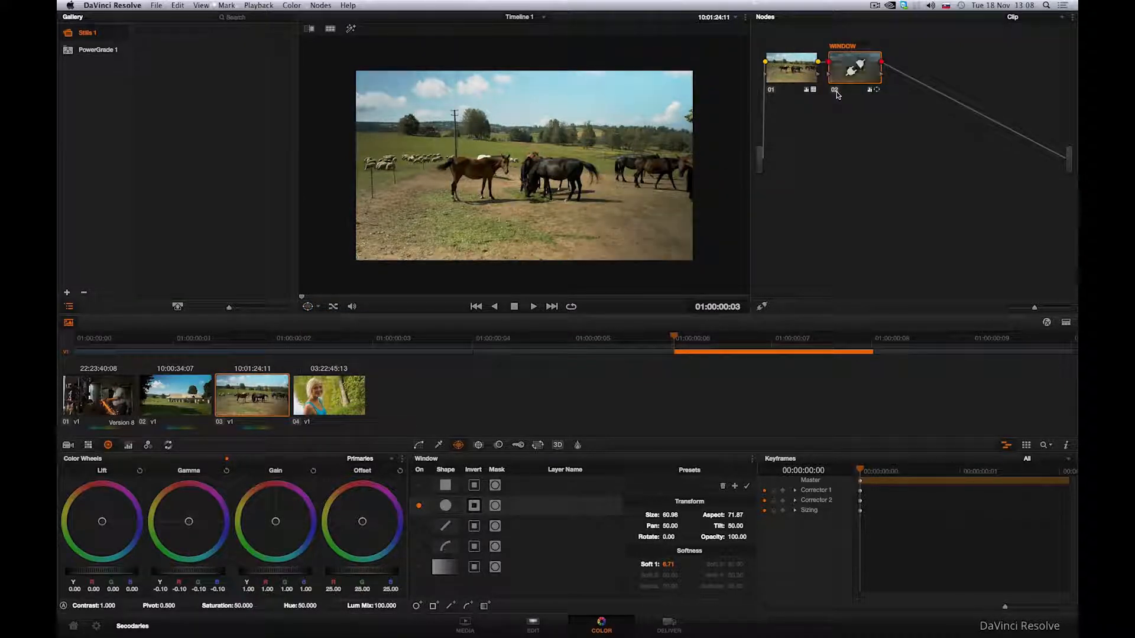
click(837, 93)
click(837, 93)
click(837, 94)
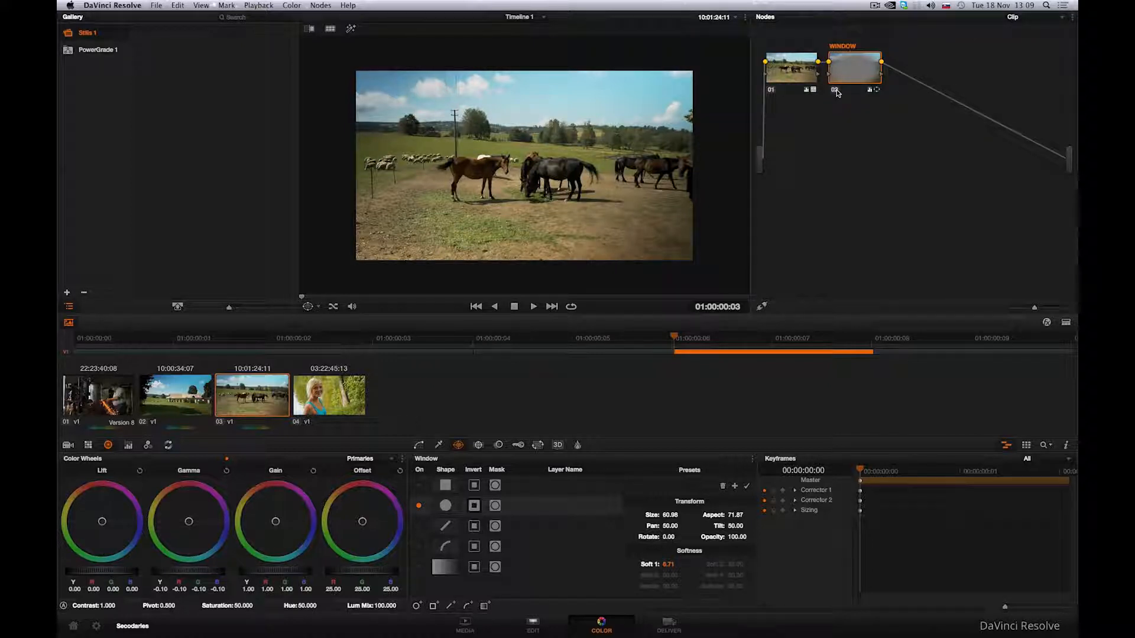
Switch to the woman's clip, sample her blue top with the qualifier and turn on highlight.
click(329, 409)
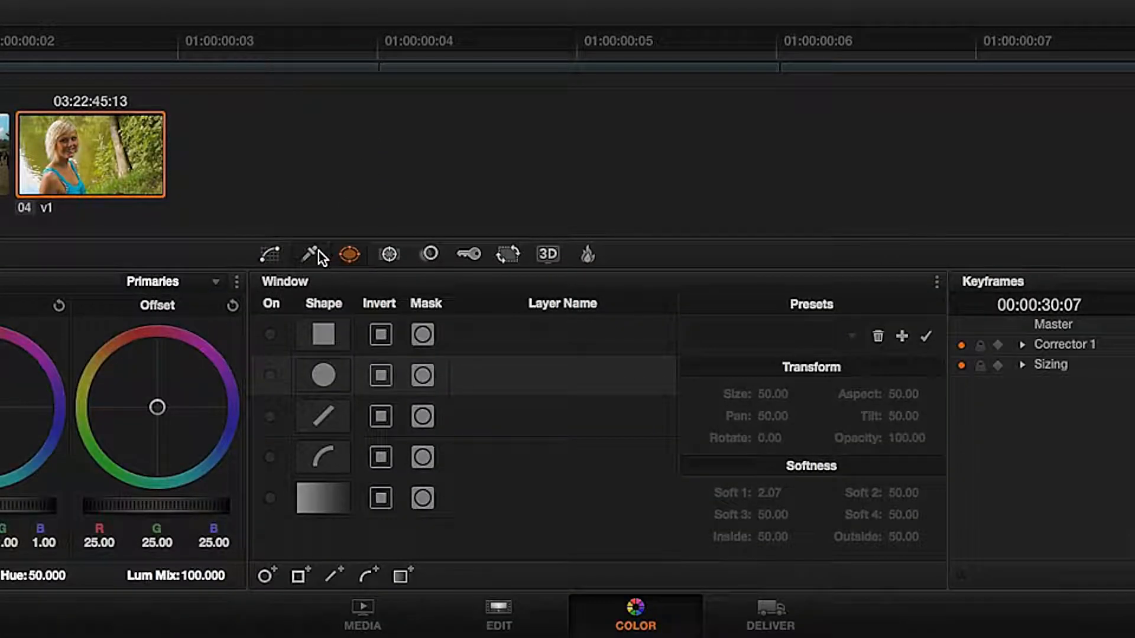
click(311, 254)
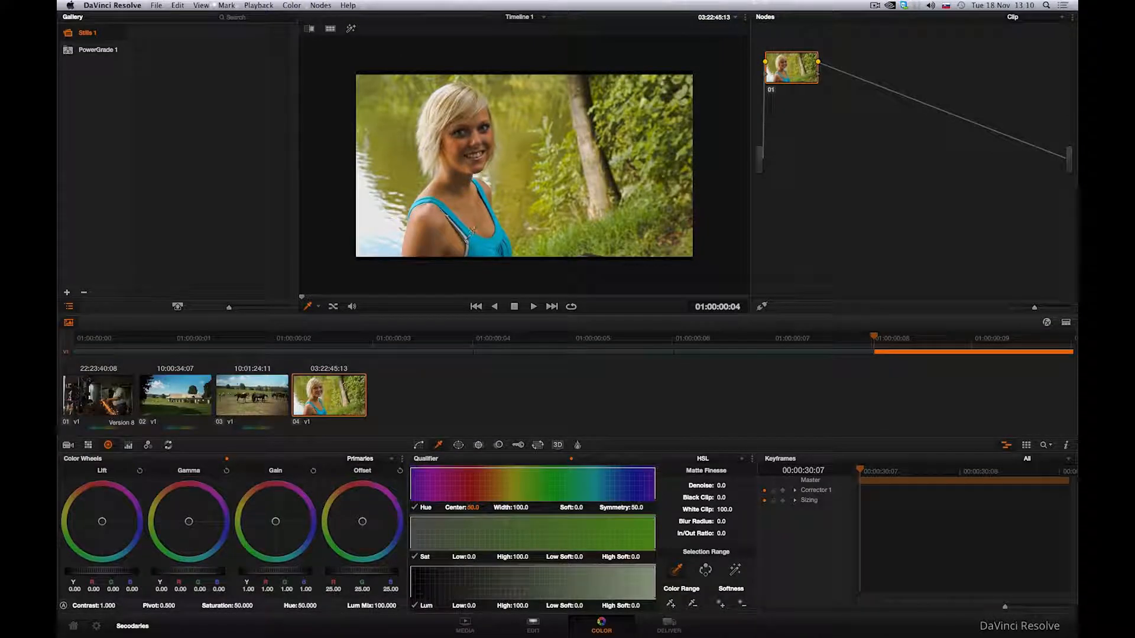
click(475, 233)
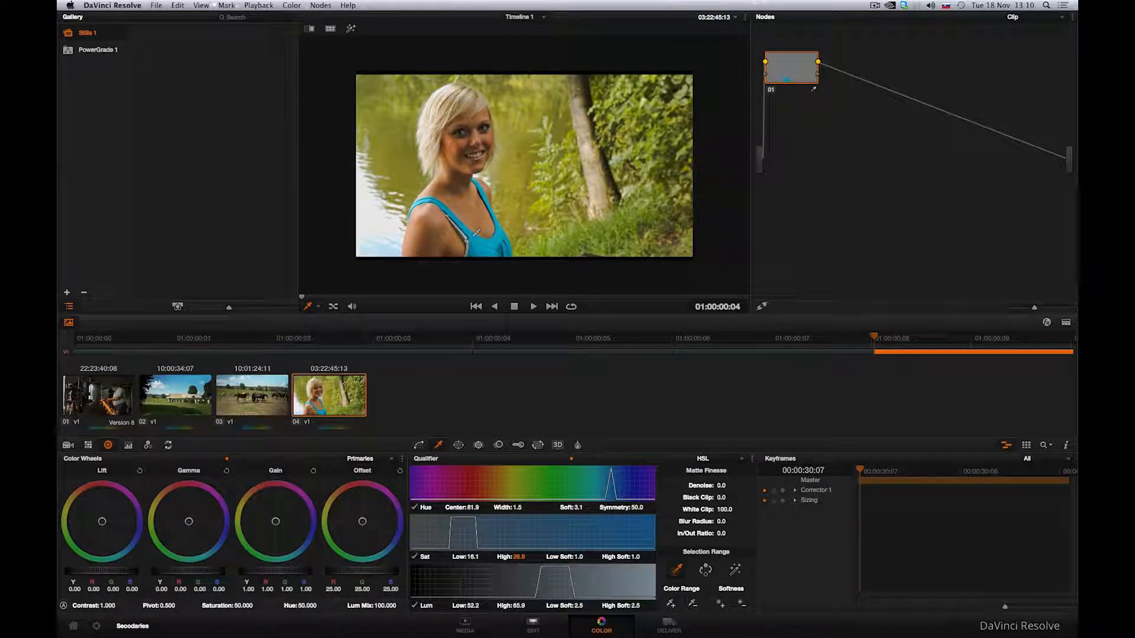
click(738, 570)
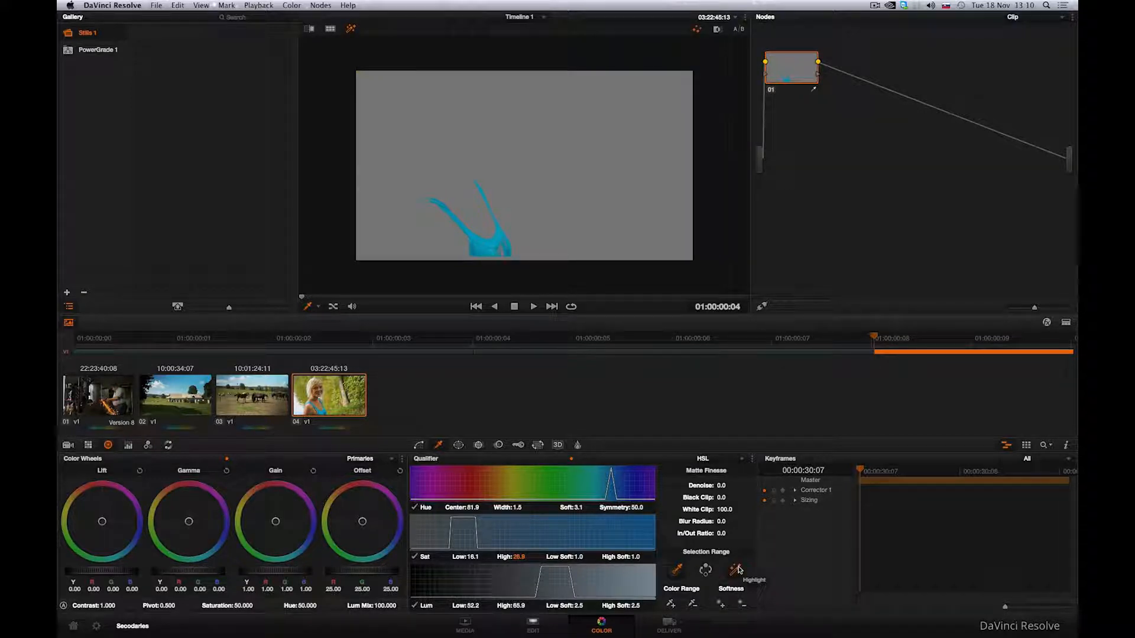
Extend the qualifier sample across the blue top, then disable the hue channel of the qualifier.
scroll(473, 234, up, 3)
drag(473, 234, 572, 161)
scroll(545, 180, up, 2)
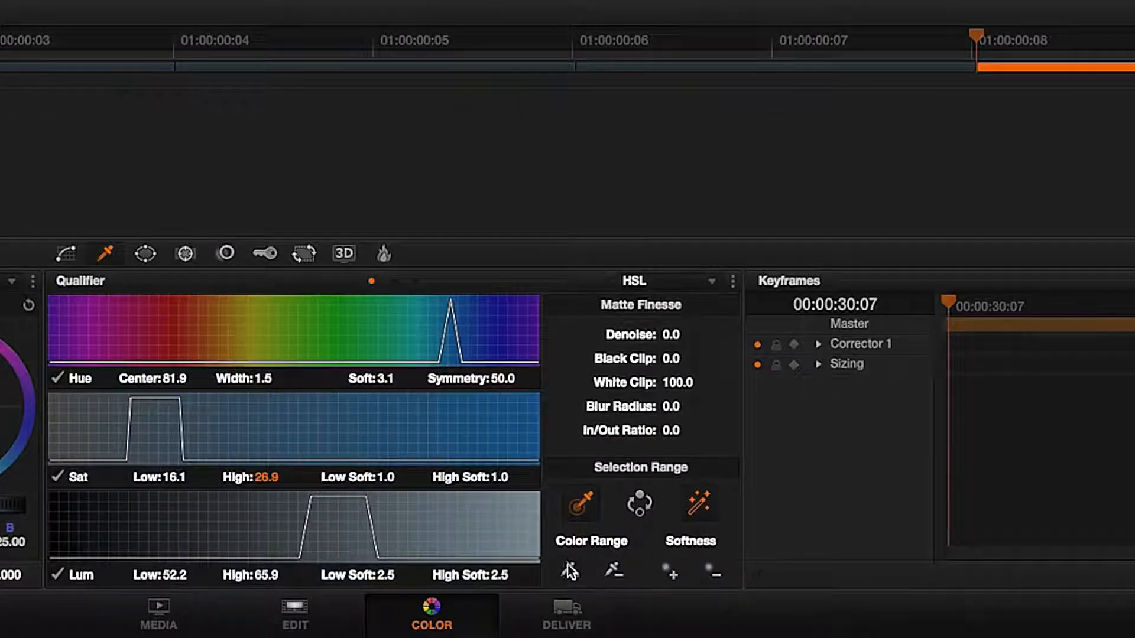
click(570, 572)
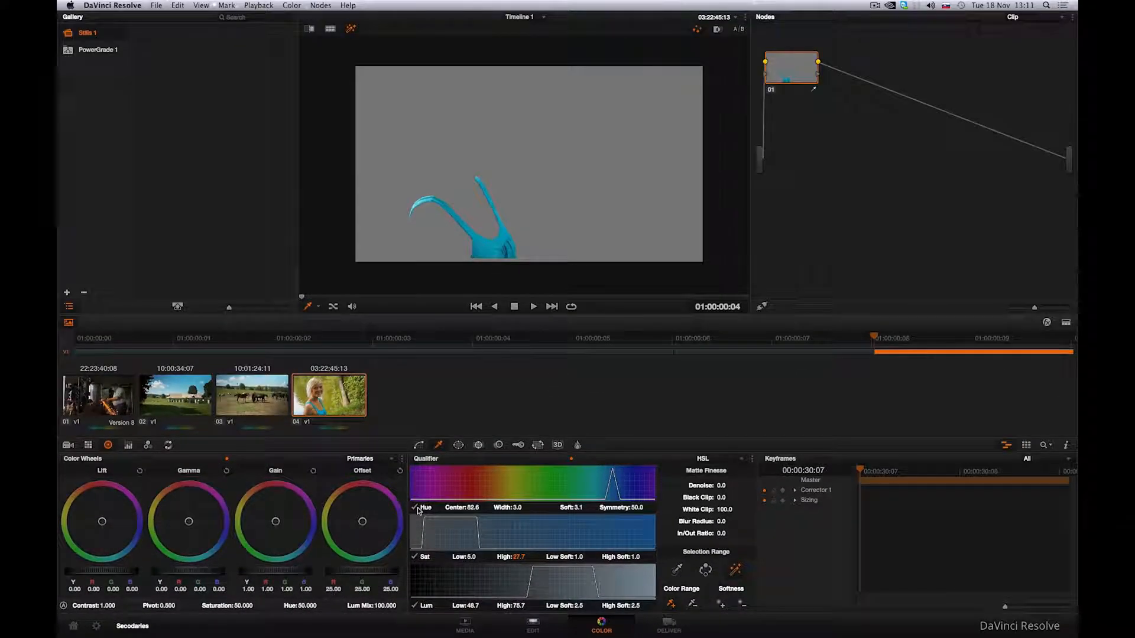
click(416, 508)
click(417, 509)
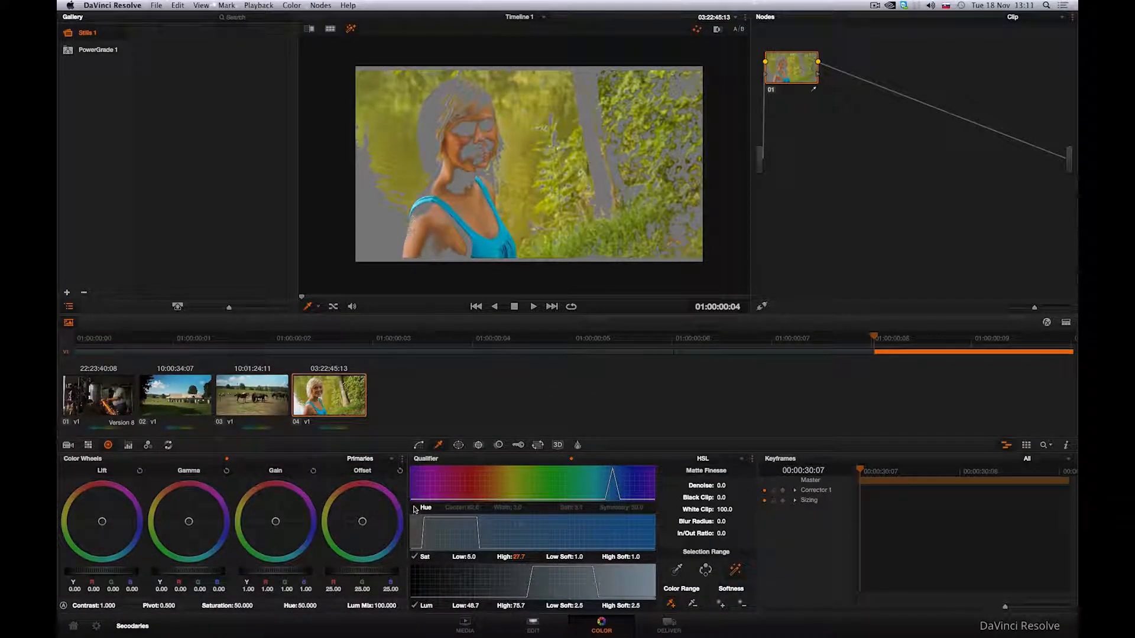
Toggle the qualifier's saturation channel off and on to compare the matte.
click(414, 557)
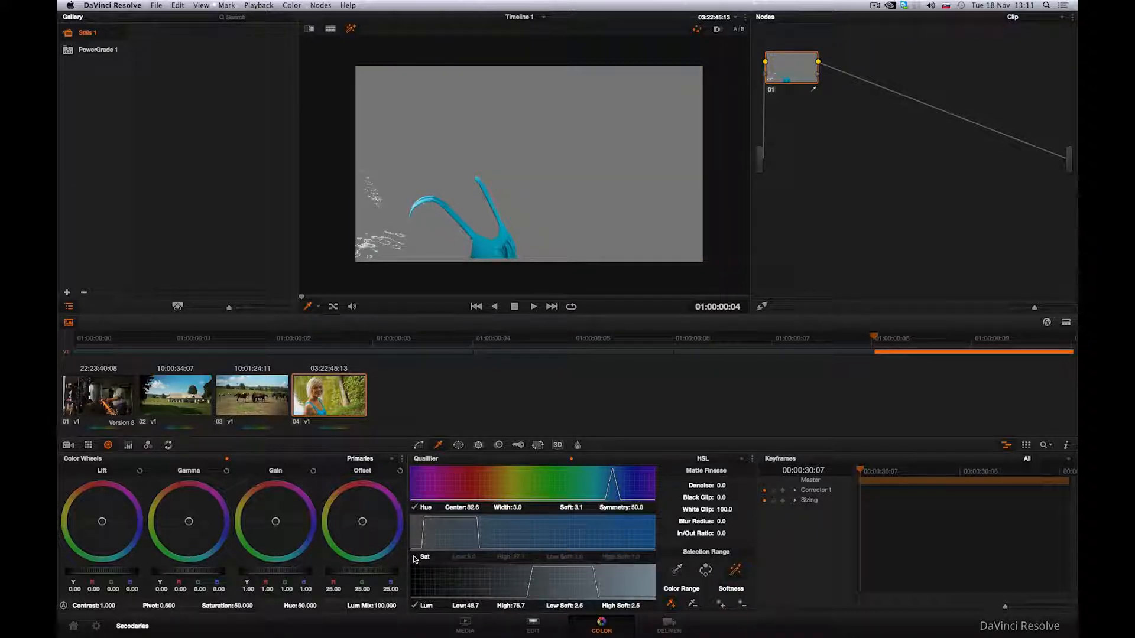
click(414, 557)
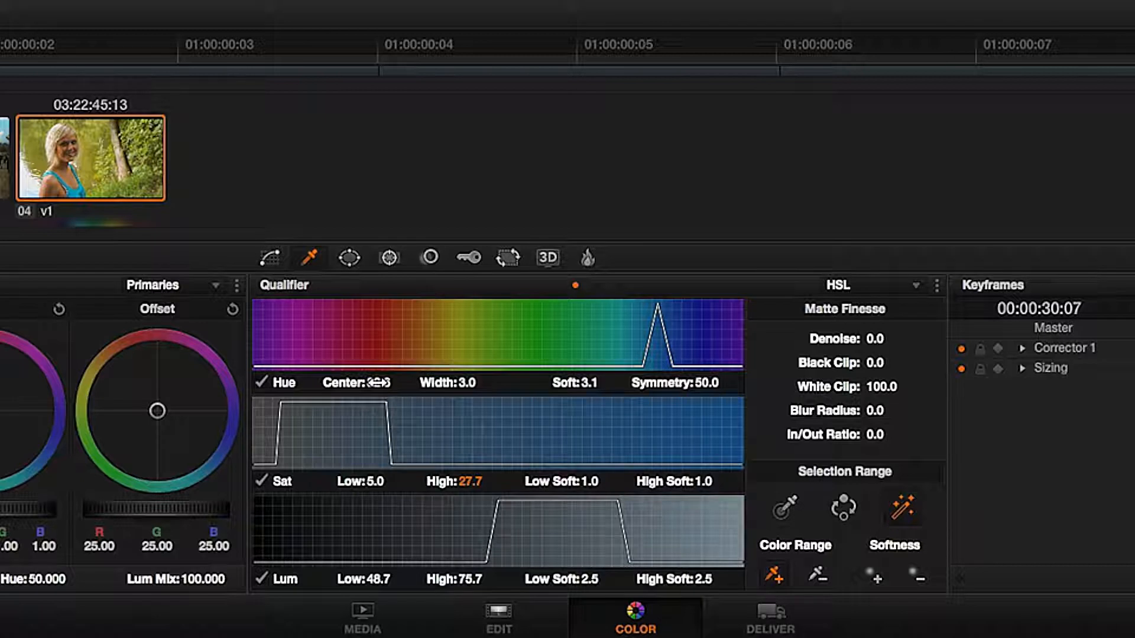
Try widening the hue qualifier to 14.5 and raising its softness, then undo both changes.
drag(461, 383, 490, 382)
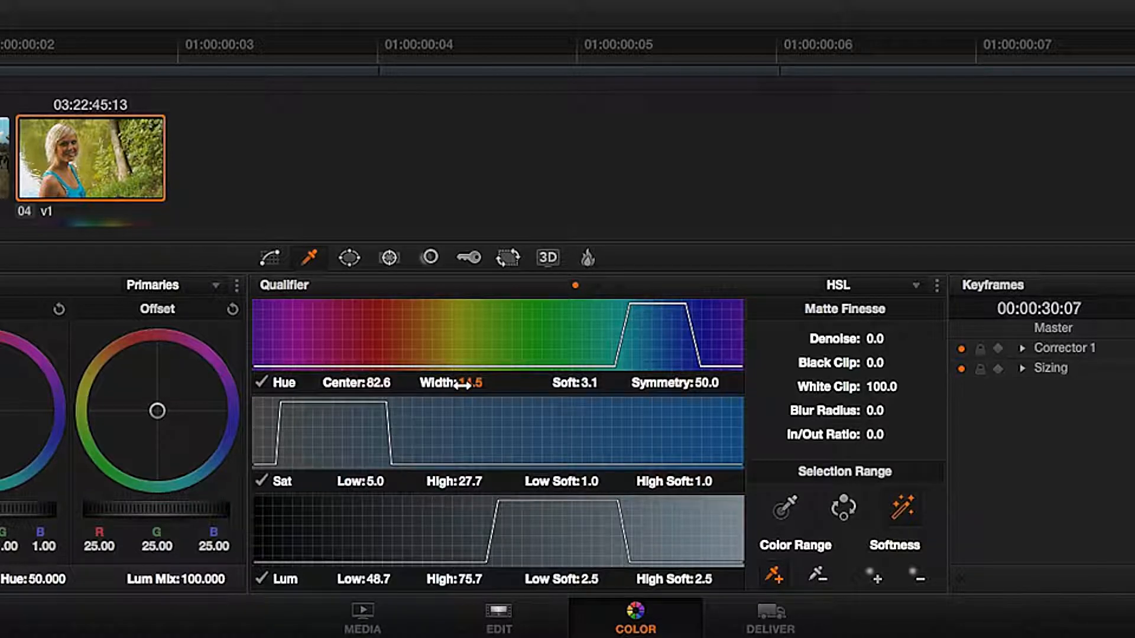
drag(591, 383, 609, 381)
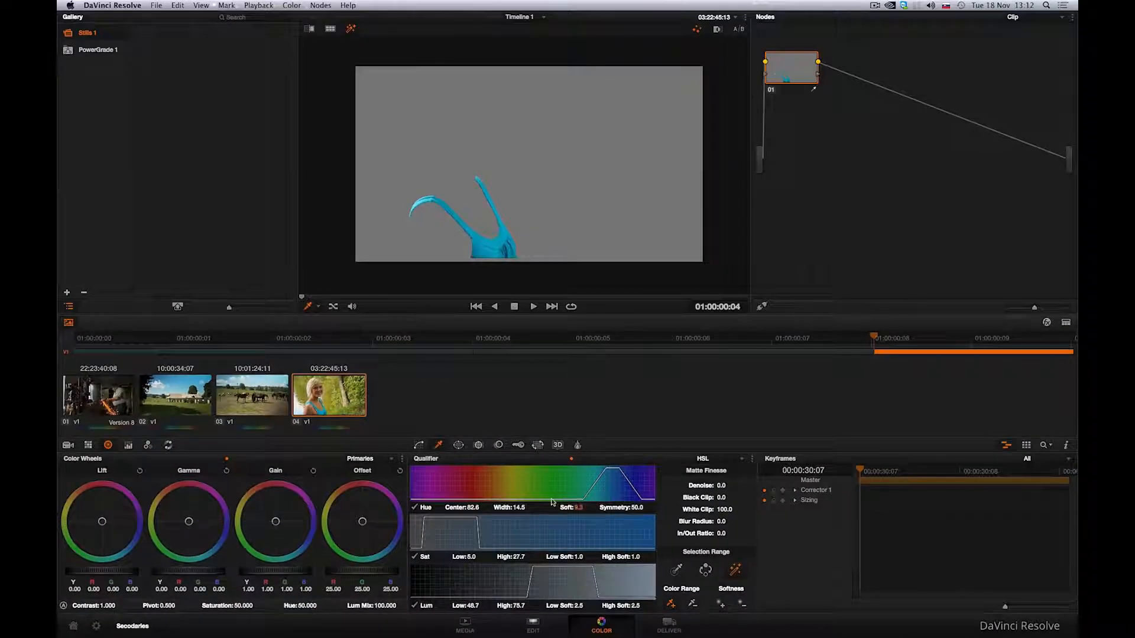
click(185, 6)
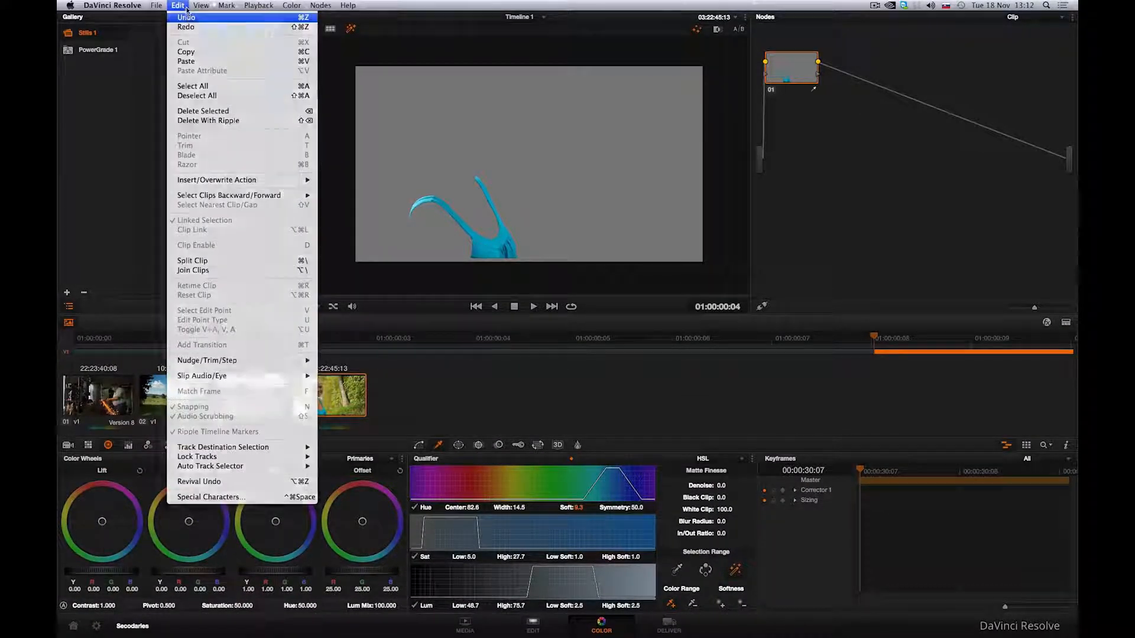
click(187, 16)
click(186, 6)
click(188, 18)
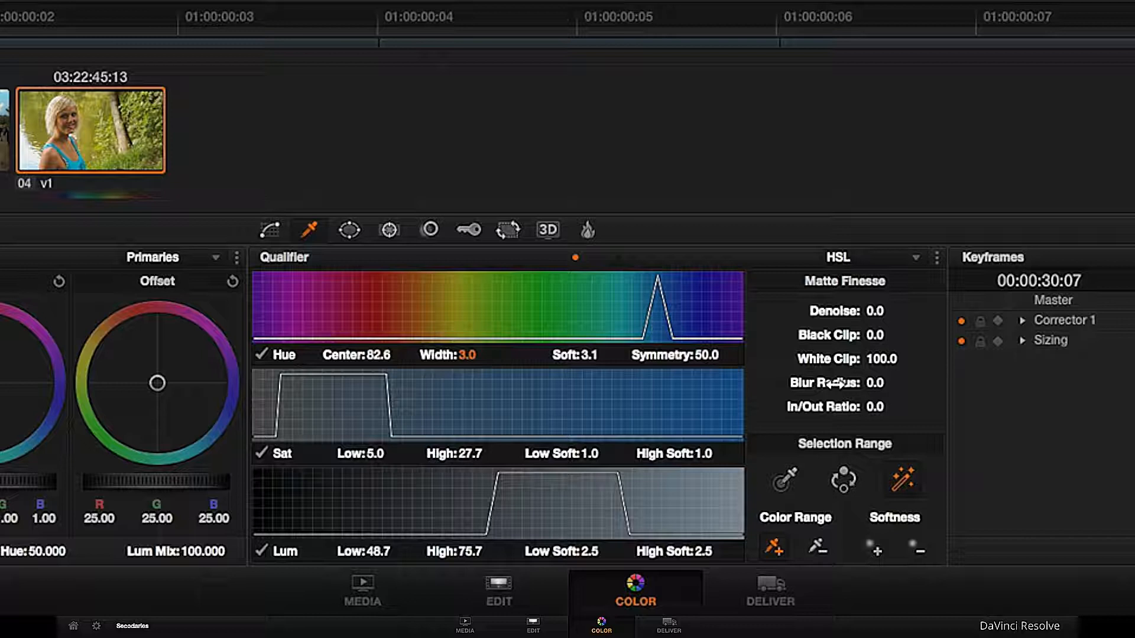
Refine the matte with denoise 1.9 and blur radius 4.3, then shift the node's hue to 62.20 to turn the top green.
drag(866, 311, 908, 311)
drag(873, 384, 934, 384)
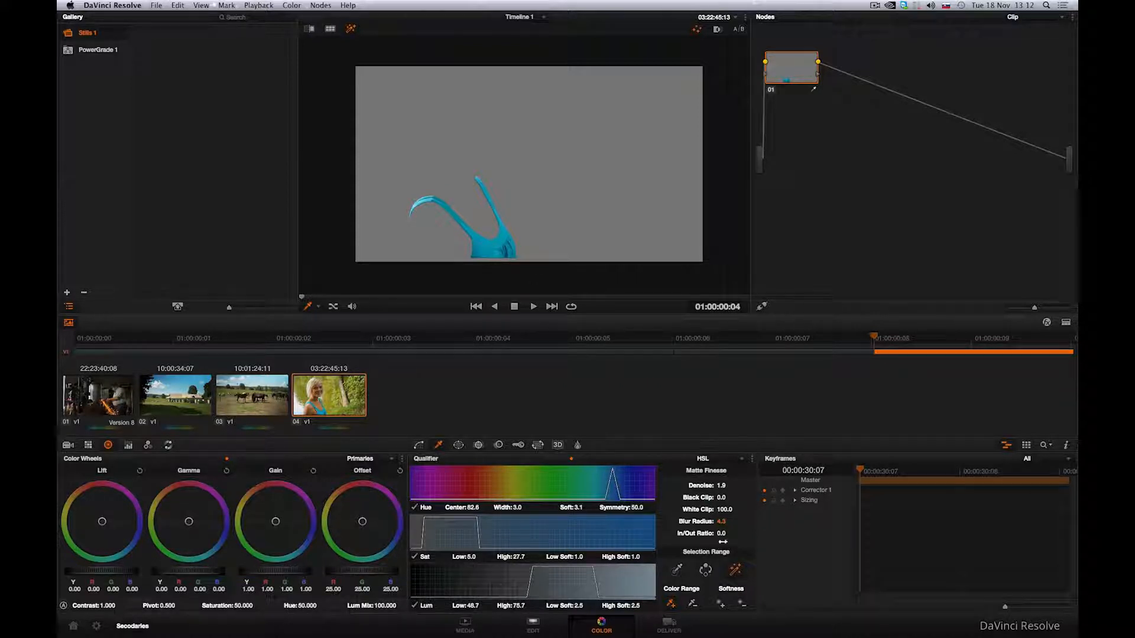
click(733, 568)
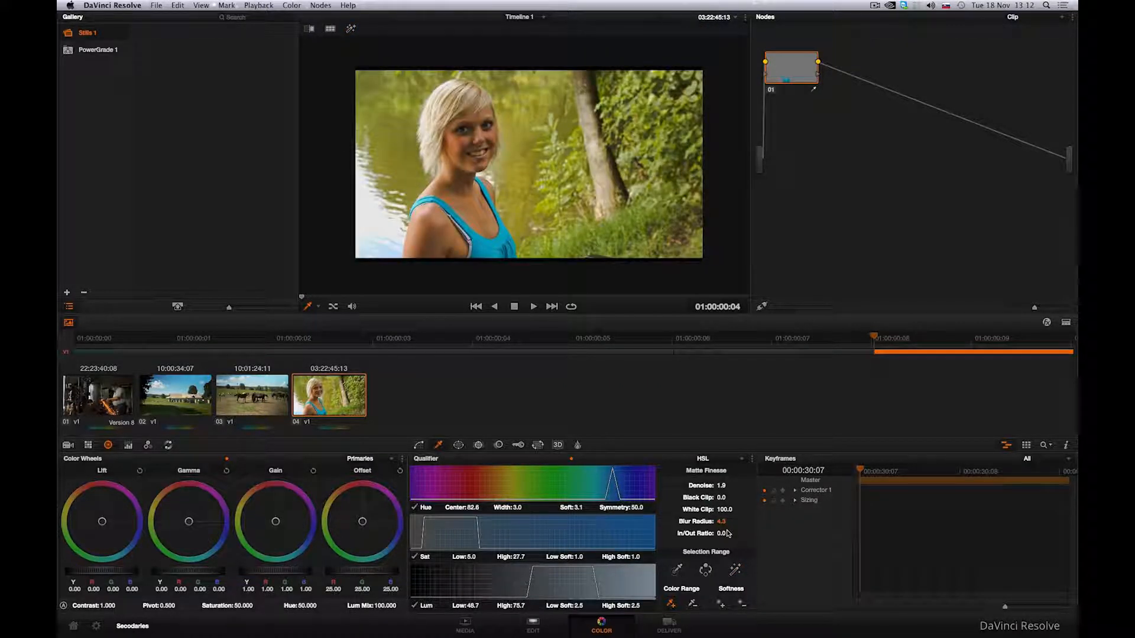
drag(298, 605, 316, 607)
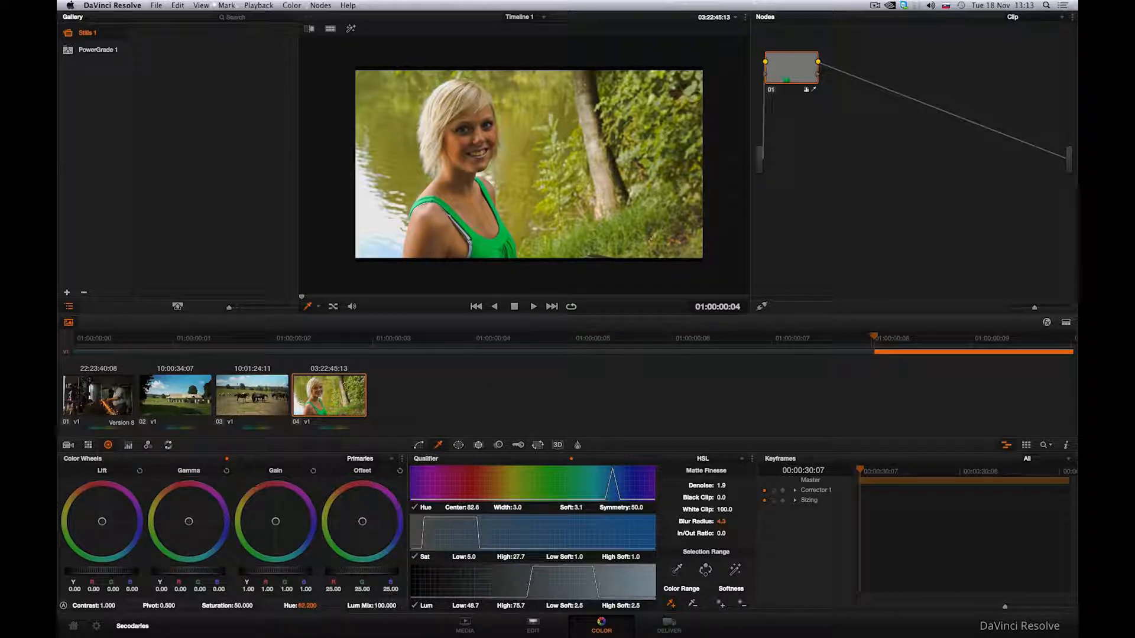
click(739, 460)
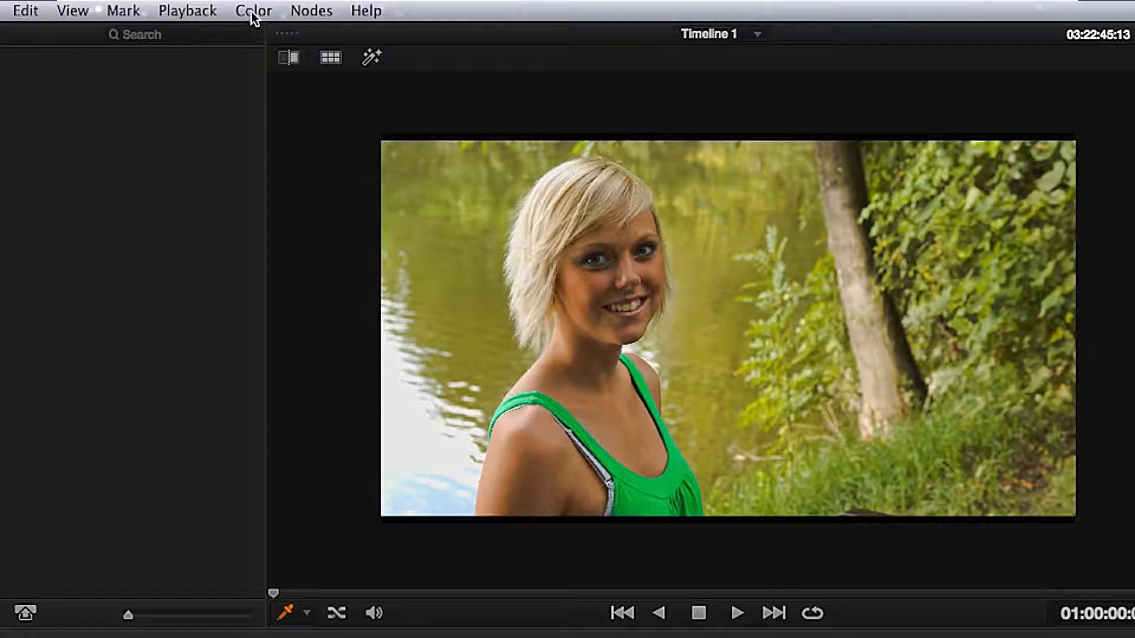
click(253, 12)
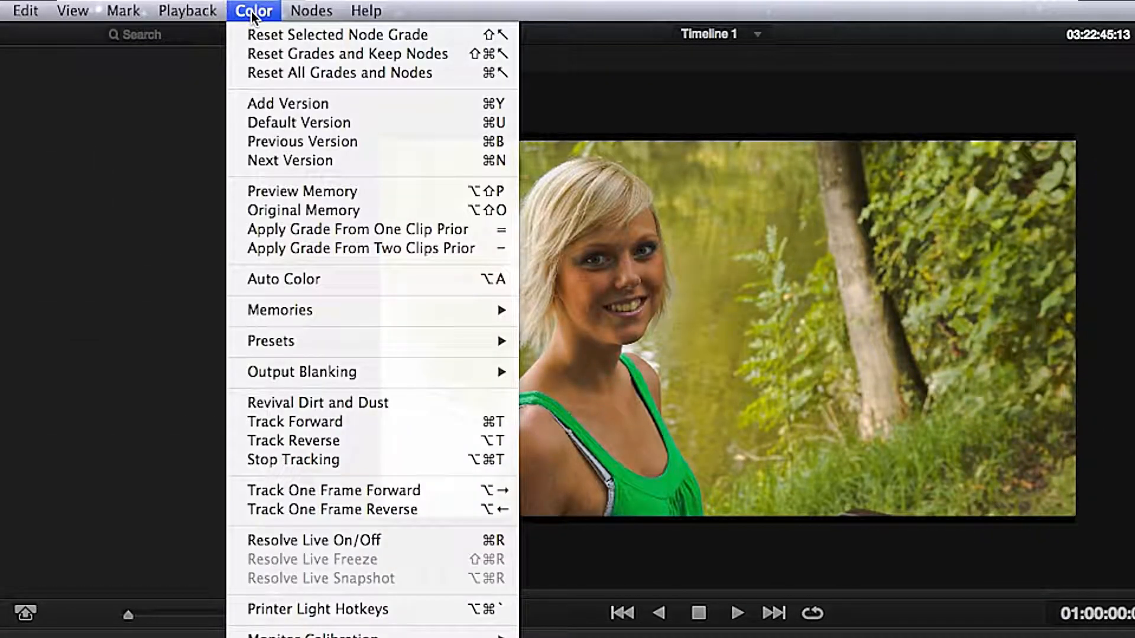
mouse_move(307, 340)
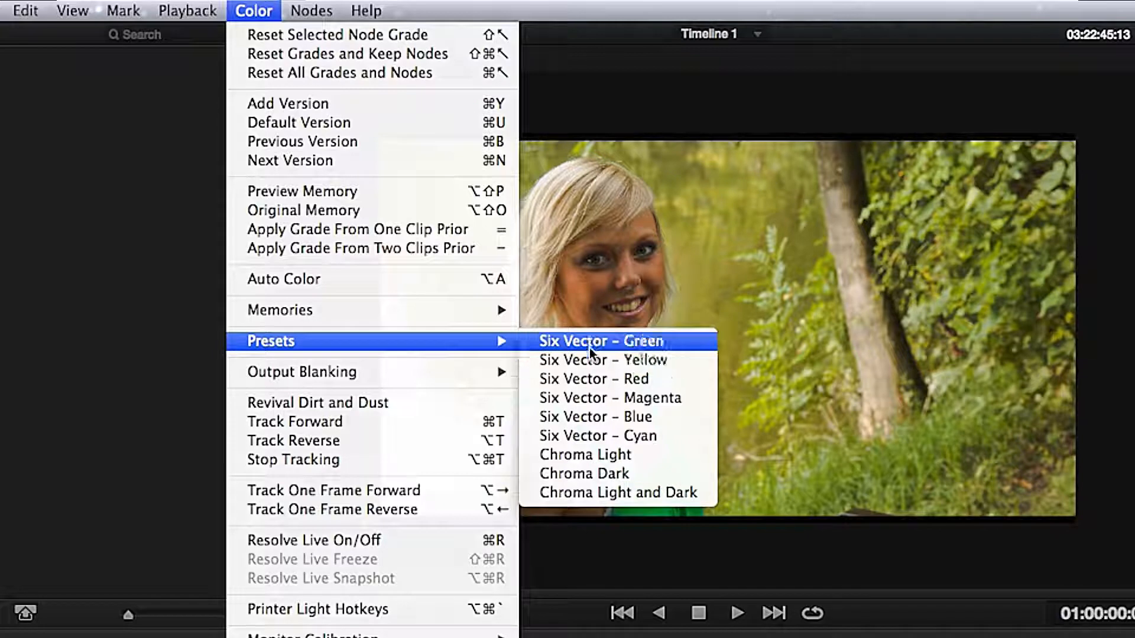
click(235, 12)
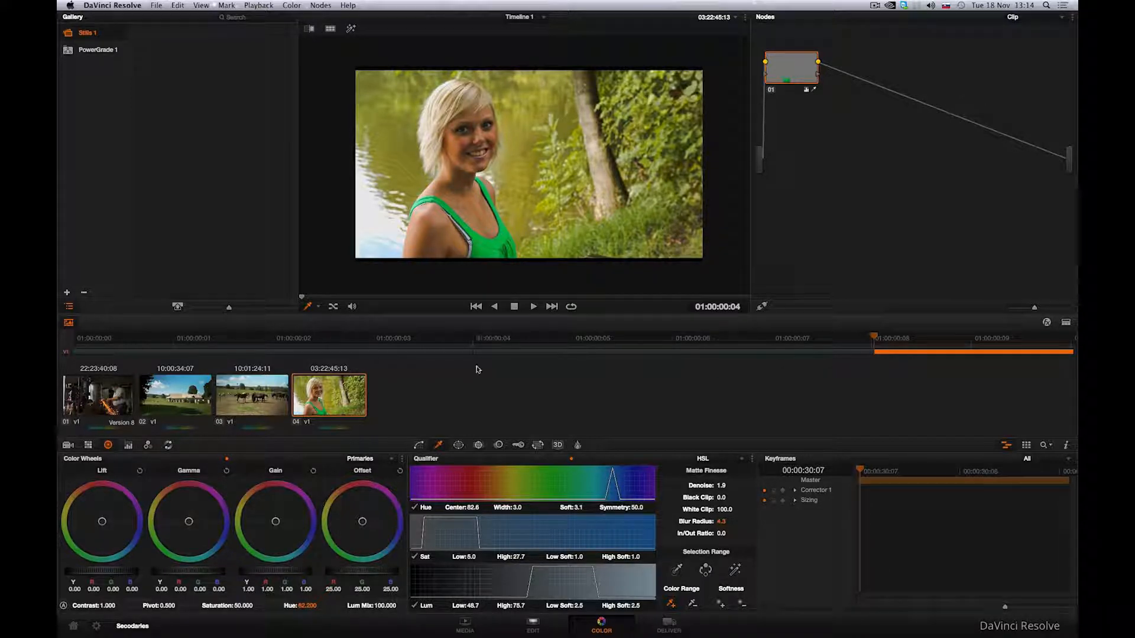
Enable a curve window and draw its shape around the woman's top.
click(458, 446)
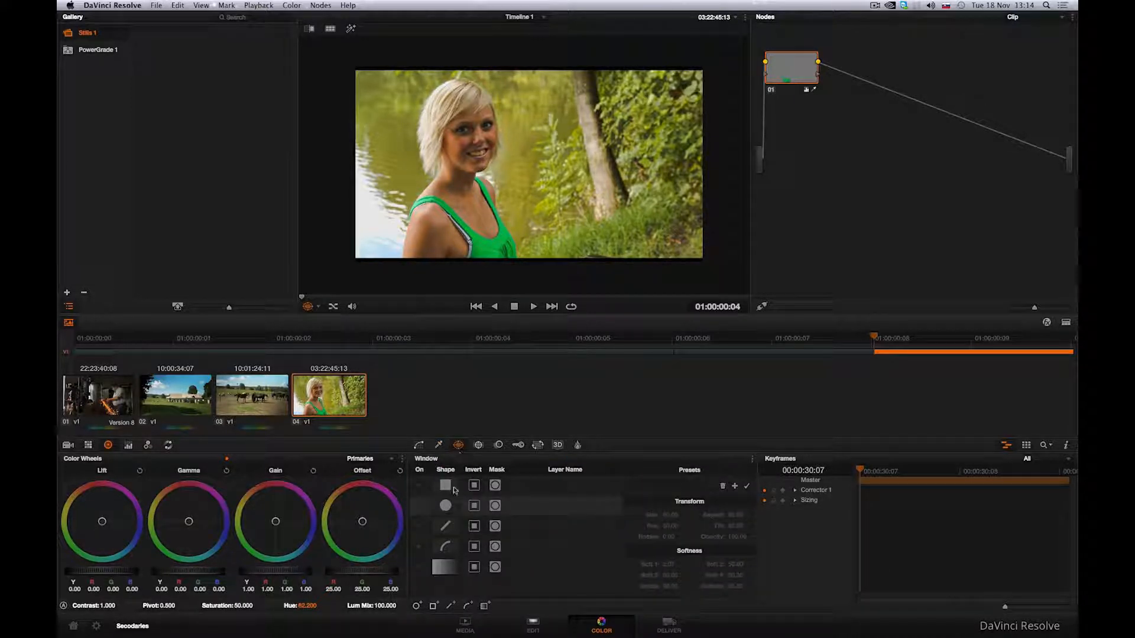
click(419, 546)
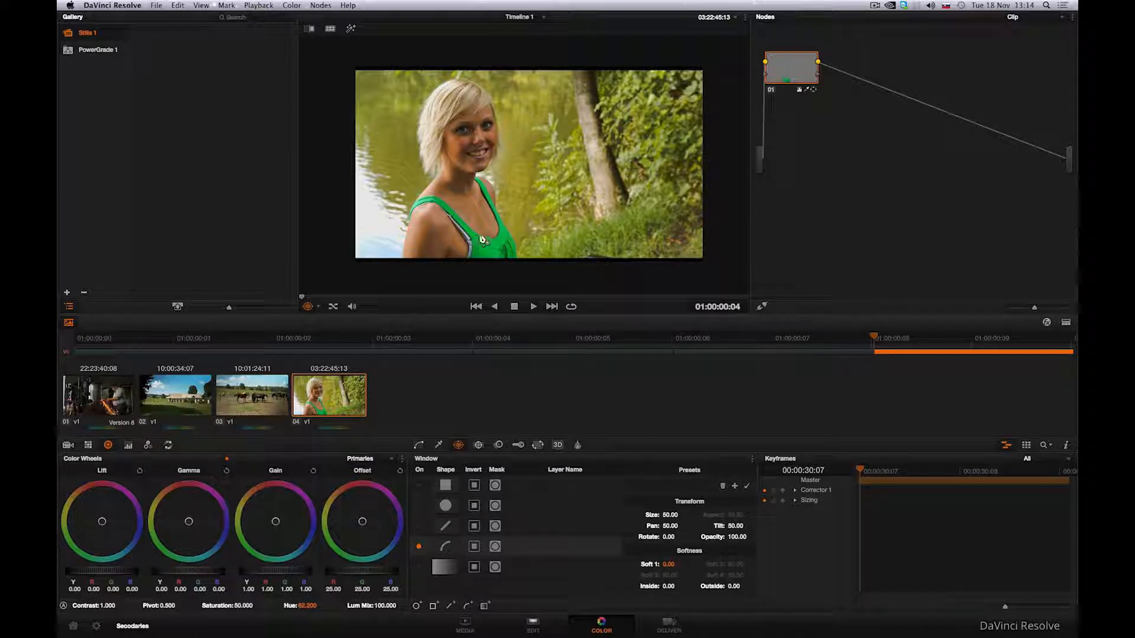
click(516, 218)
click(489, 229)
click(444, 240)
click(387, 229)
click(387, 145)
click(454, 138)
click(518, 221)
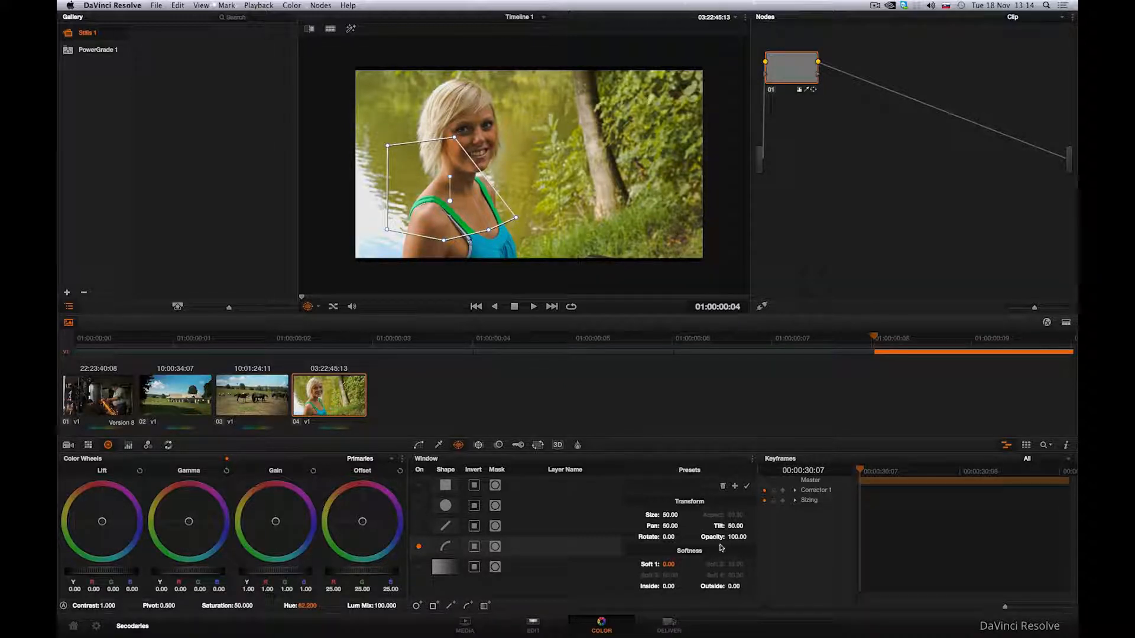
Set the window's Soft 1 to 9.62 and toggle the on-screen window outline off and on.
drag(669, 565, 684, 564)
click(321, 306)
click(334, 350)
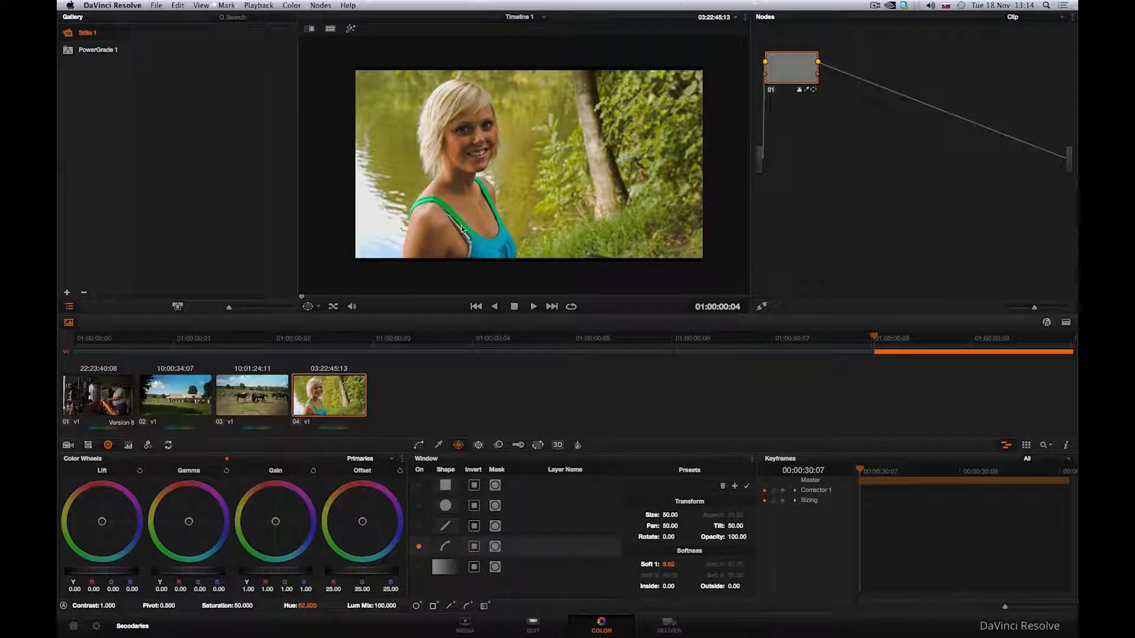
click(319, 306)
click(322, 349)
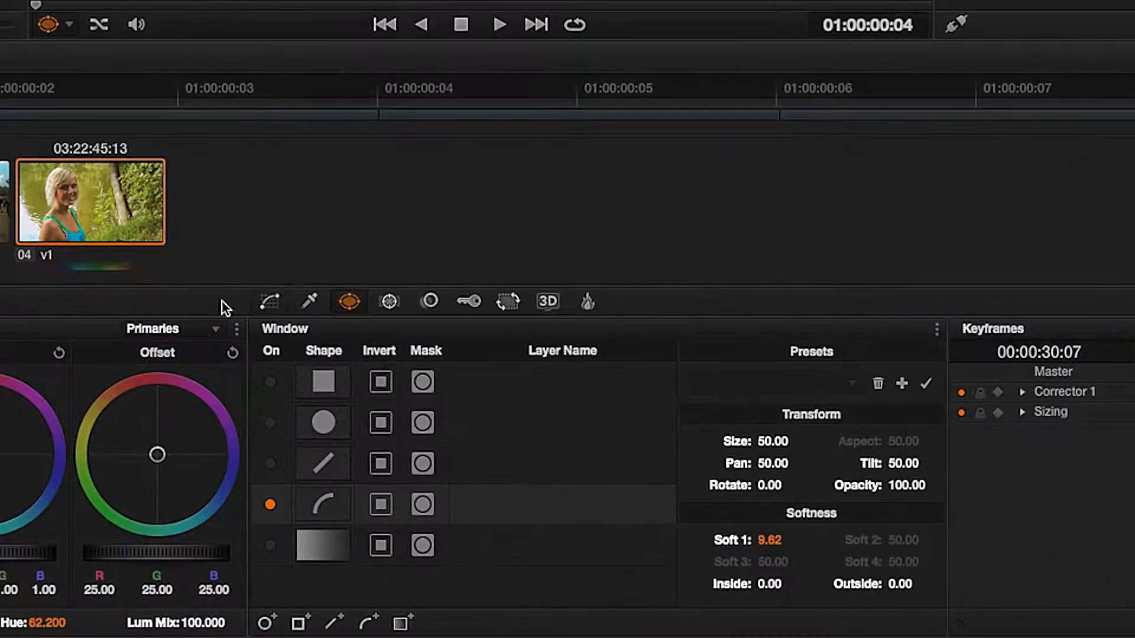
Switch the curves to Hue Vs Hue and reset the selected node's grade.
click(423, 445)
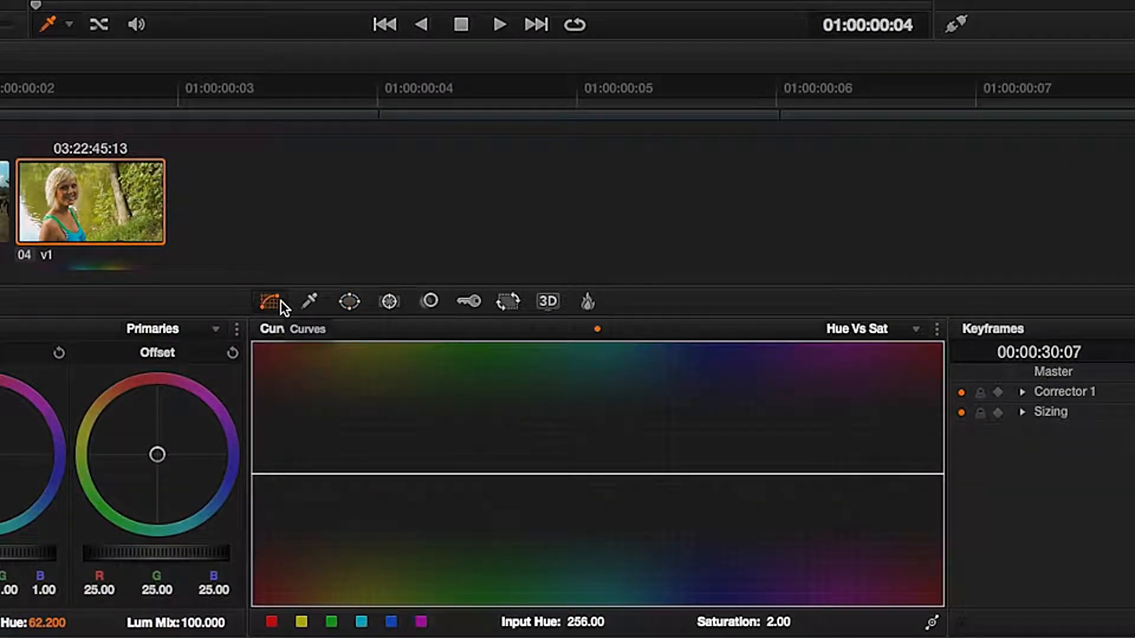
click(888, 329)
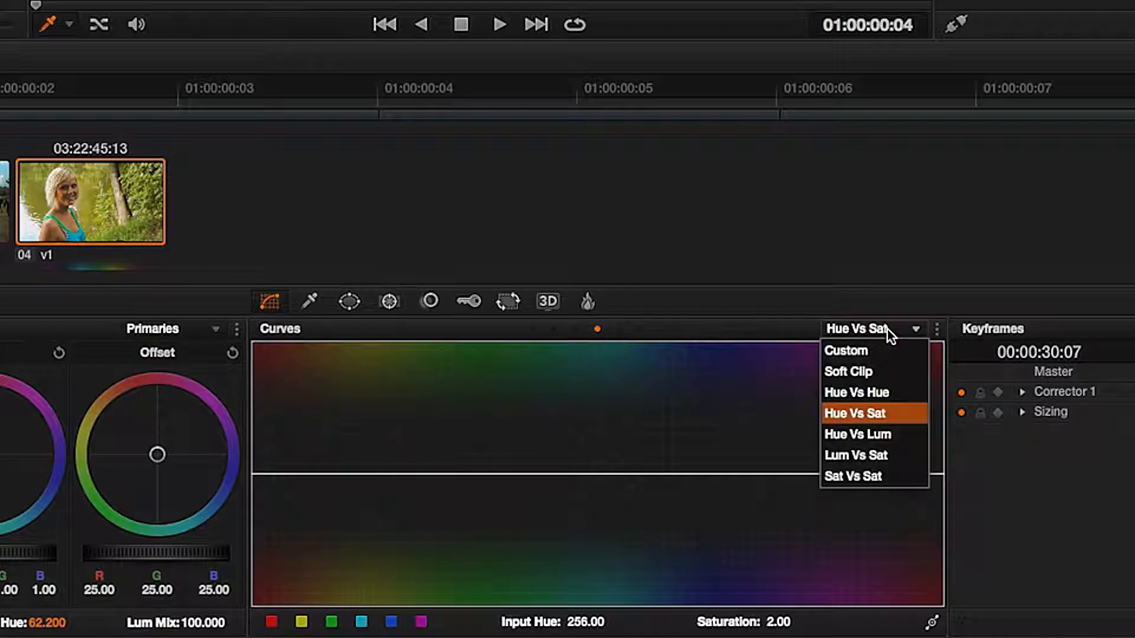
click(878, 386)
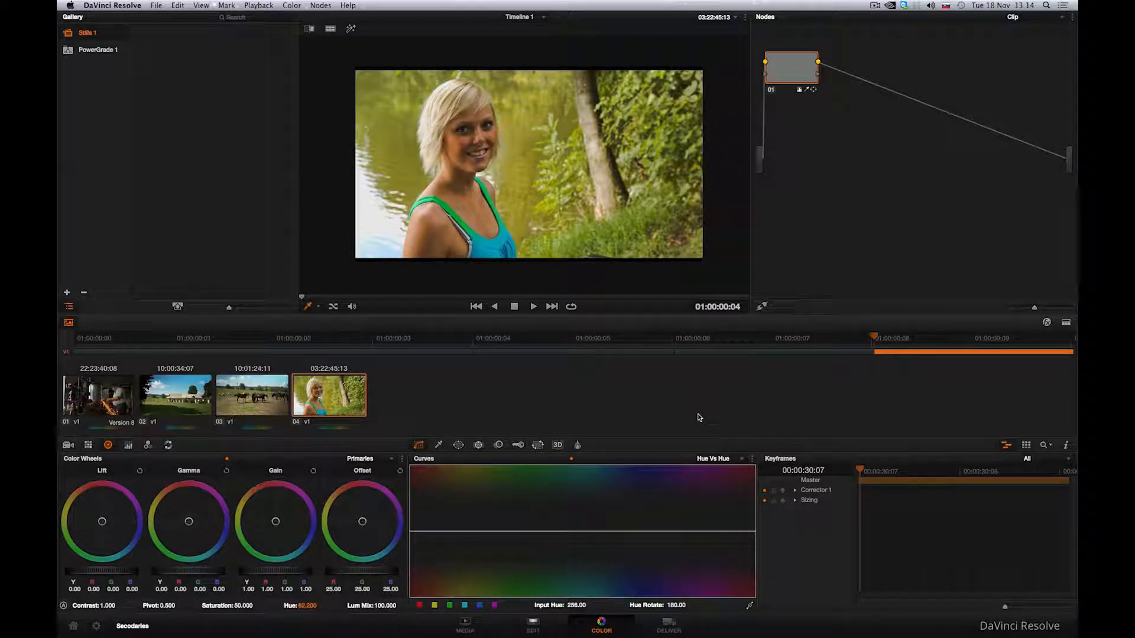
click(291, 5)
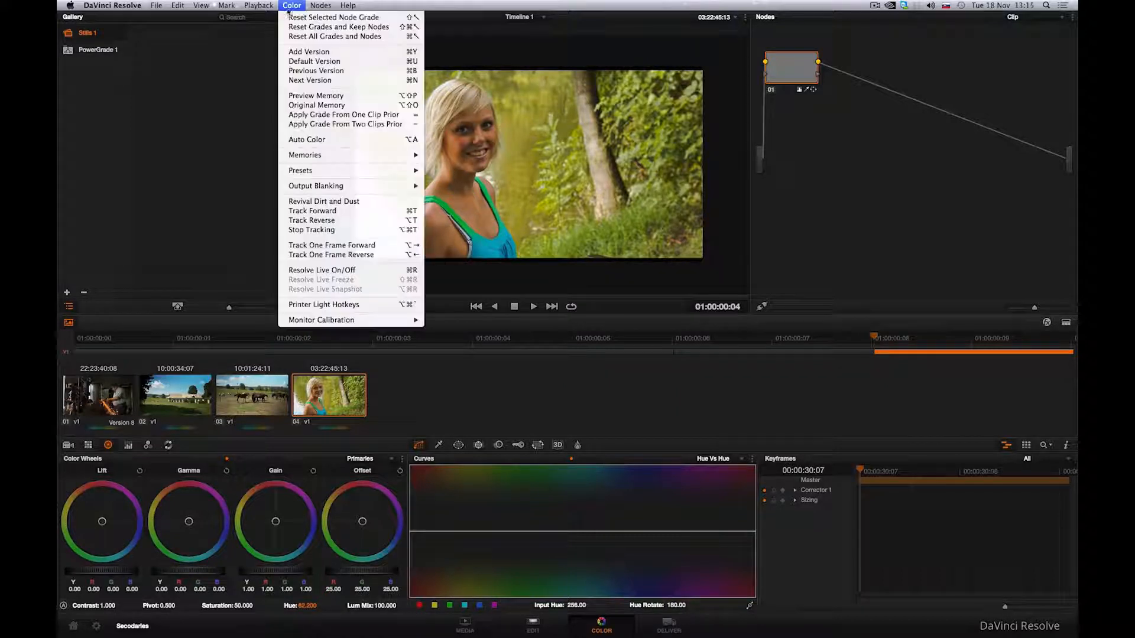
click(289, 18)
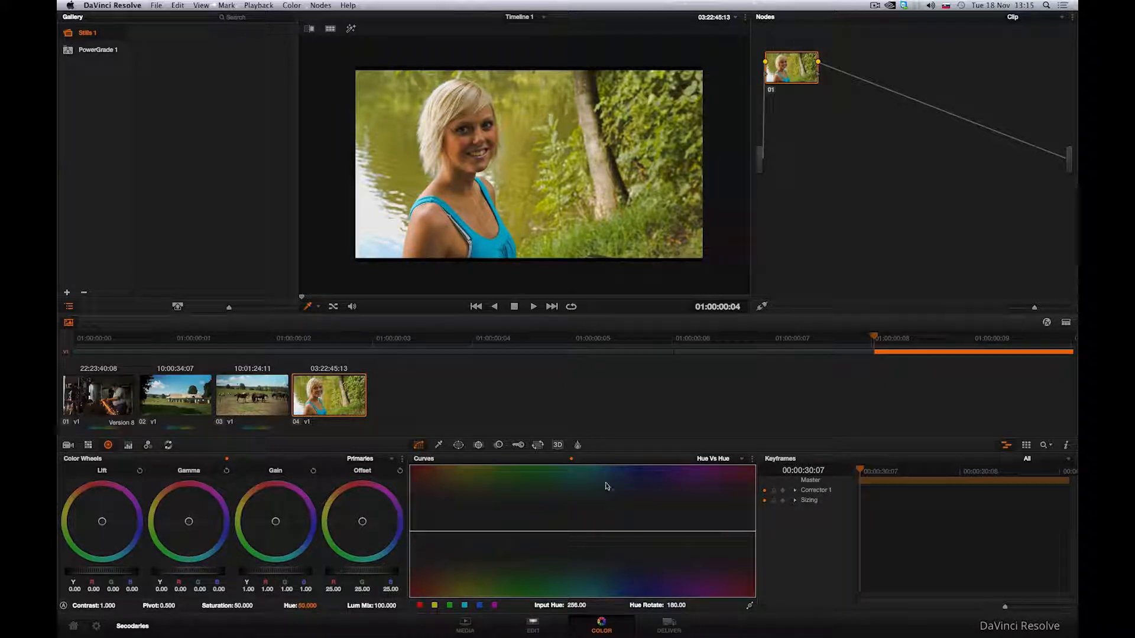
Try raising a hue band on the Hue Vs Hue curve to turn the top green, then remove the points.
click(574, 532)
click(640, 532)
mouse_move(604, 532)
mouse_down()
mouse_move(605, 515)
mouse_move(604, 563)
mouse_move(604, 515)
mouse_up()
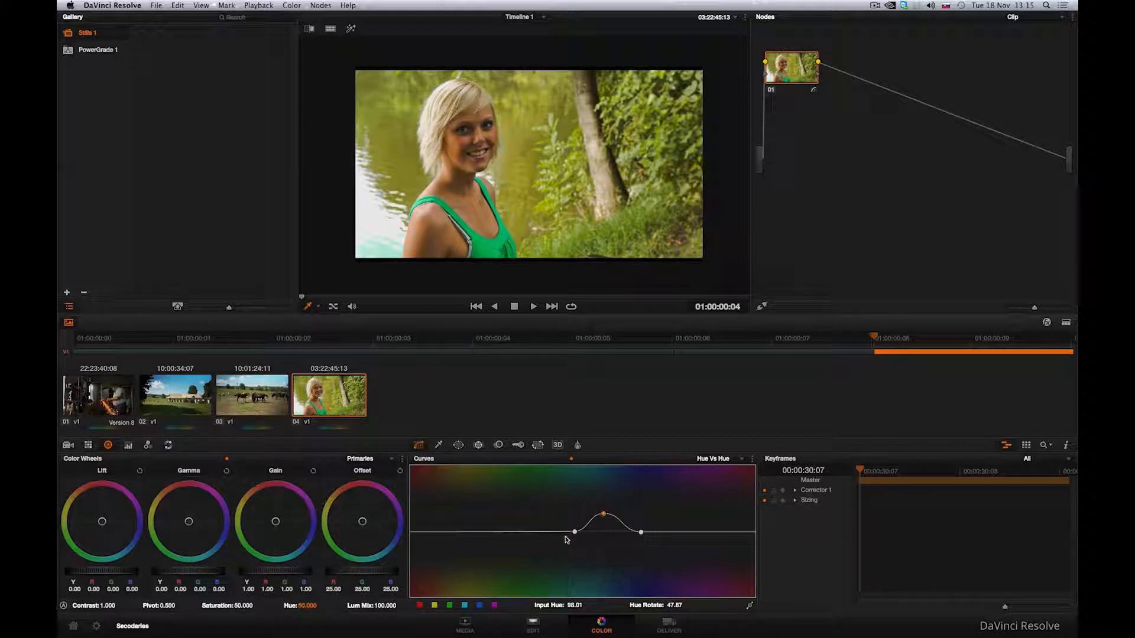
right_click(574, 532)
right_click(641, 532)
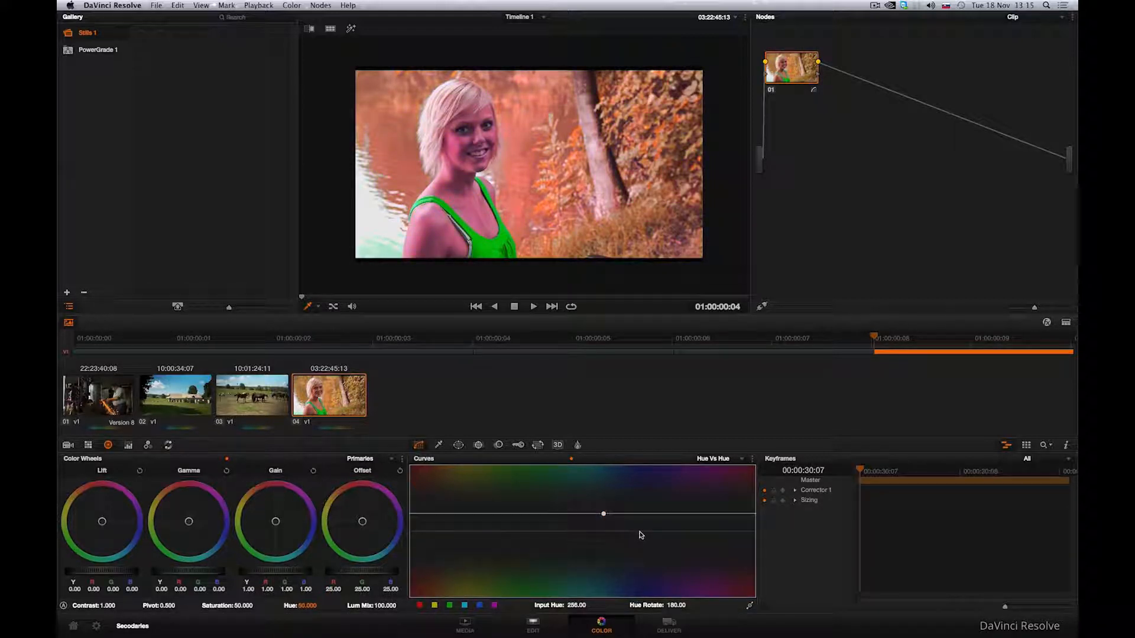
drag(603, 517, 456, 532)
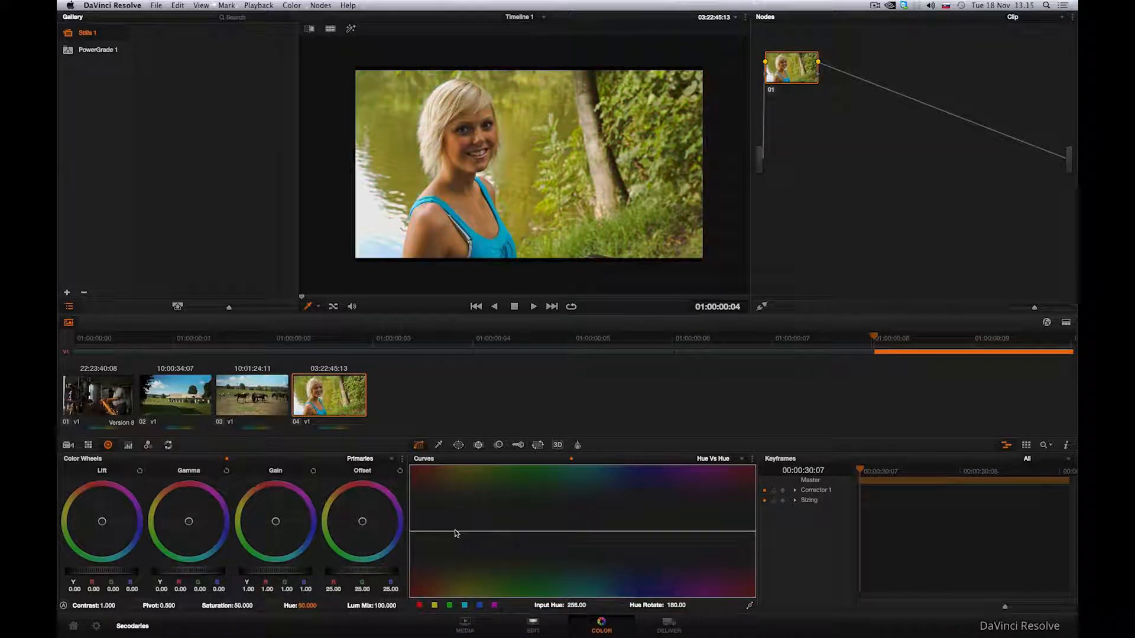
Try bending the Hue Vs Hue curve over the foliage greens up and down, then delete its points.
click(560, 533)
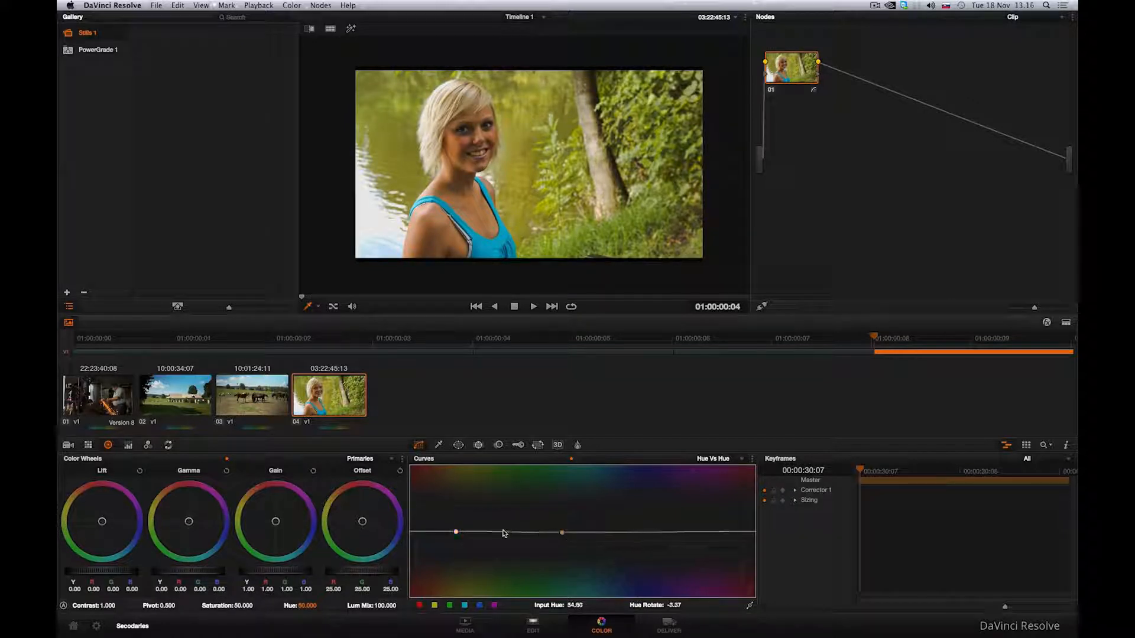
drag(502, 532, 505, 502)
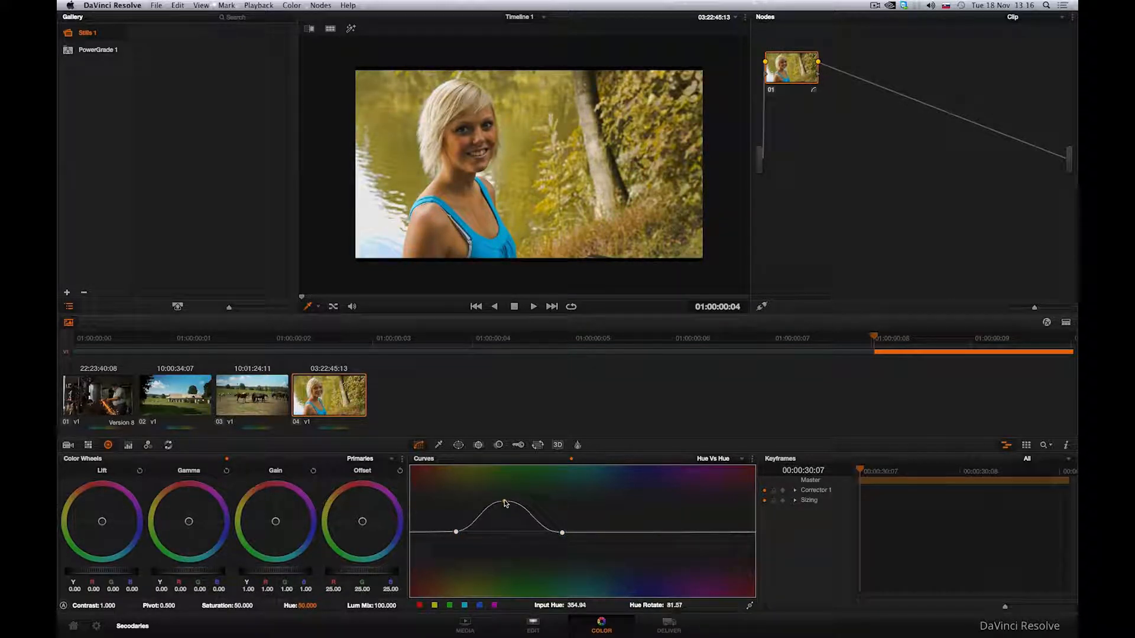
click(562, 533)
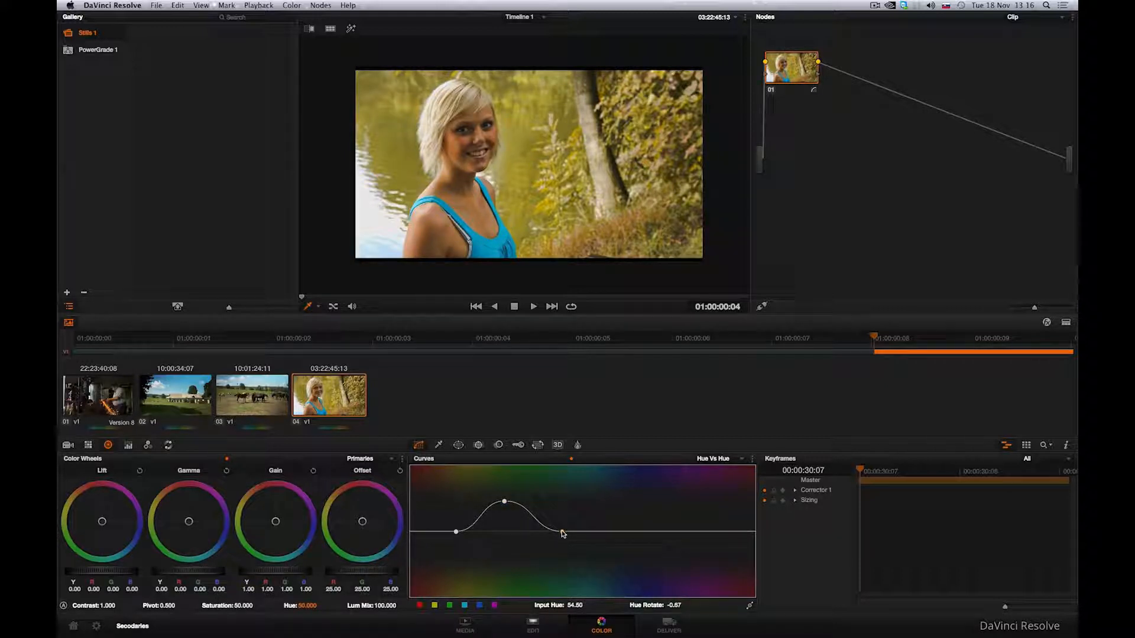
drag(502, 507, 504, 561)
right_click(504, 560)
right_click(455, 532)
right_click(561, 532)
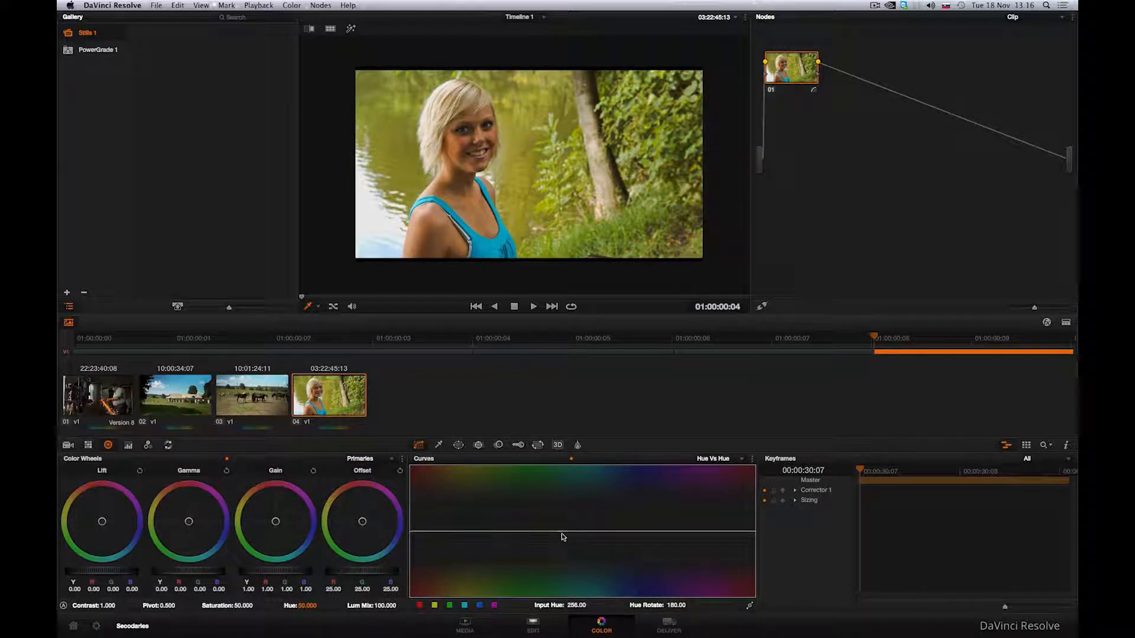
Switch to the Hue Vs Sat curve and try boosting the saturation of one hue band, then delete the points.
click(730, 459)
click(715, 501)
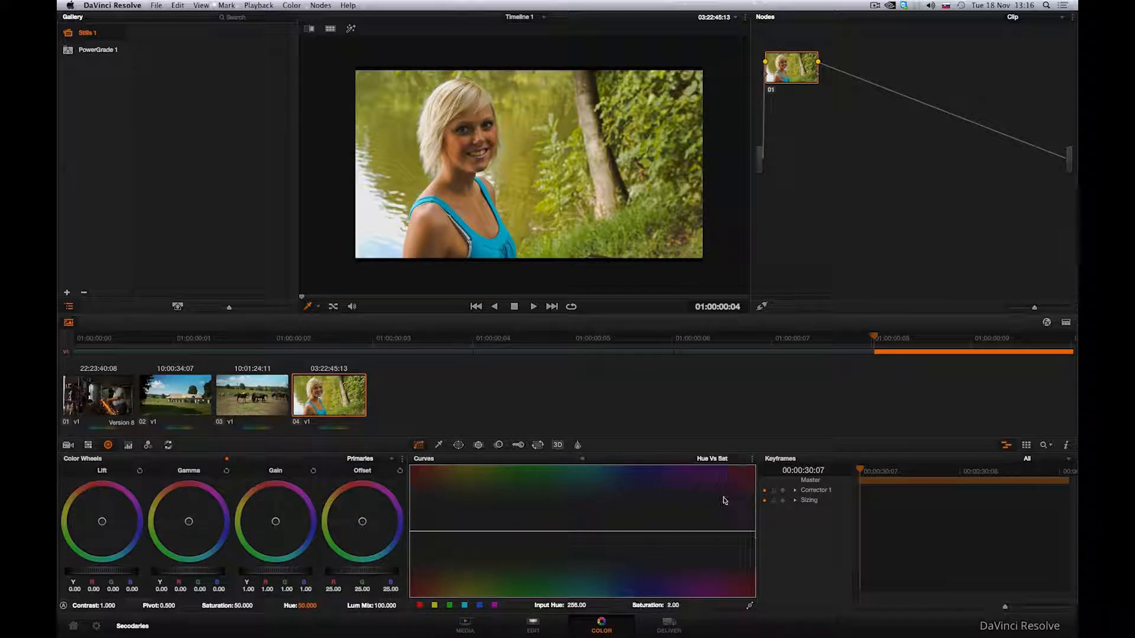
click(562, 532)
click(643, 533)
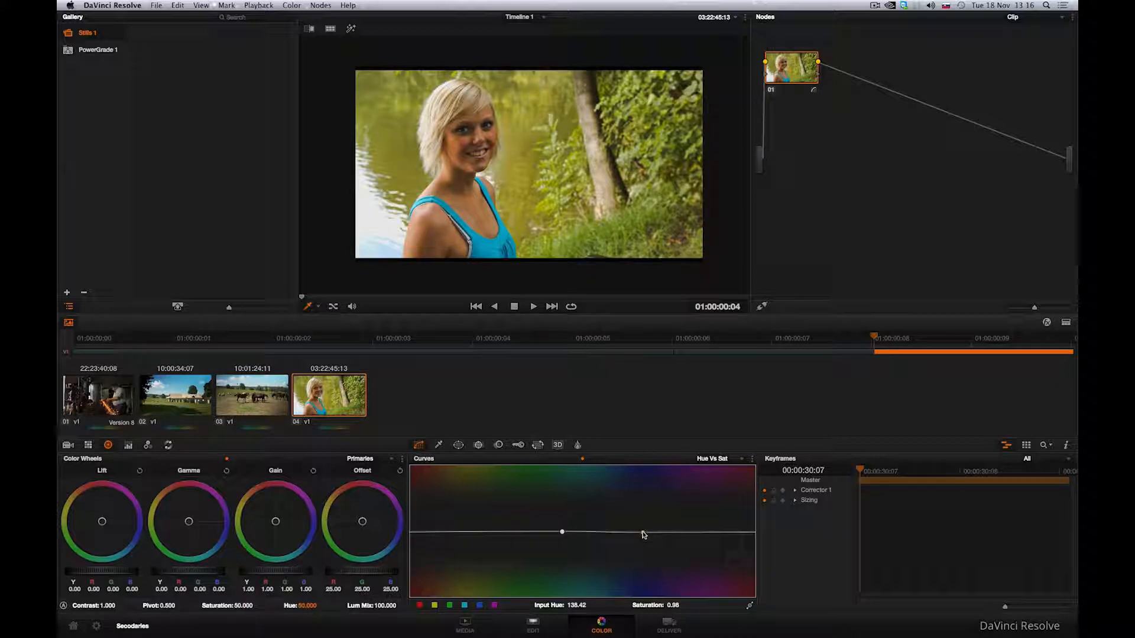
click(601, 532)
drag(602, 532, 600, 480)
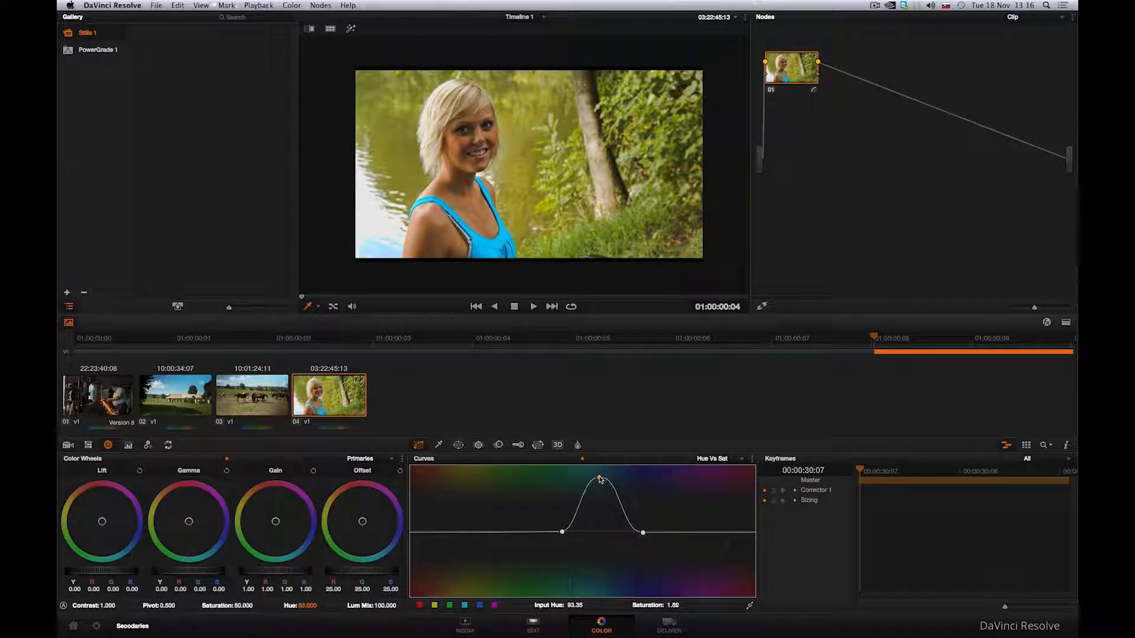
right_click(599, 479)
right_click(562, 532)
right_click(642, 532)
Switch to the Hue Vs Lum curve and try darkening one hue band, then delete its points.
click(727, 457)
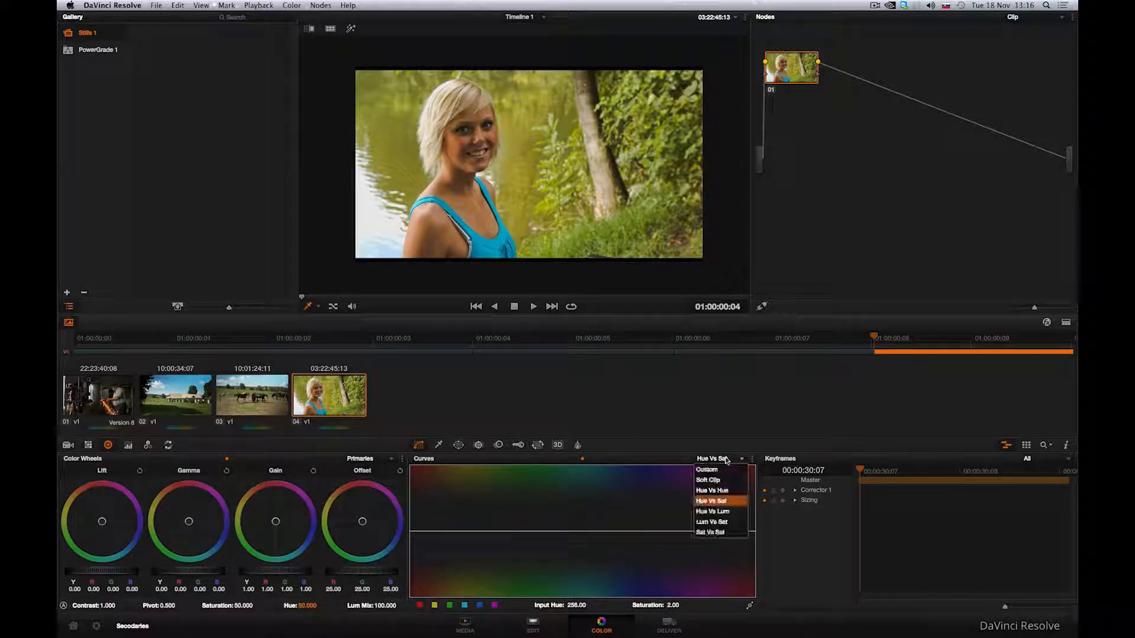
click(720, 508)
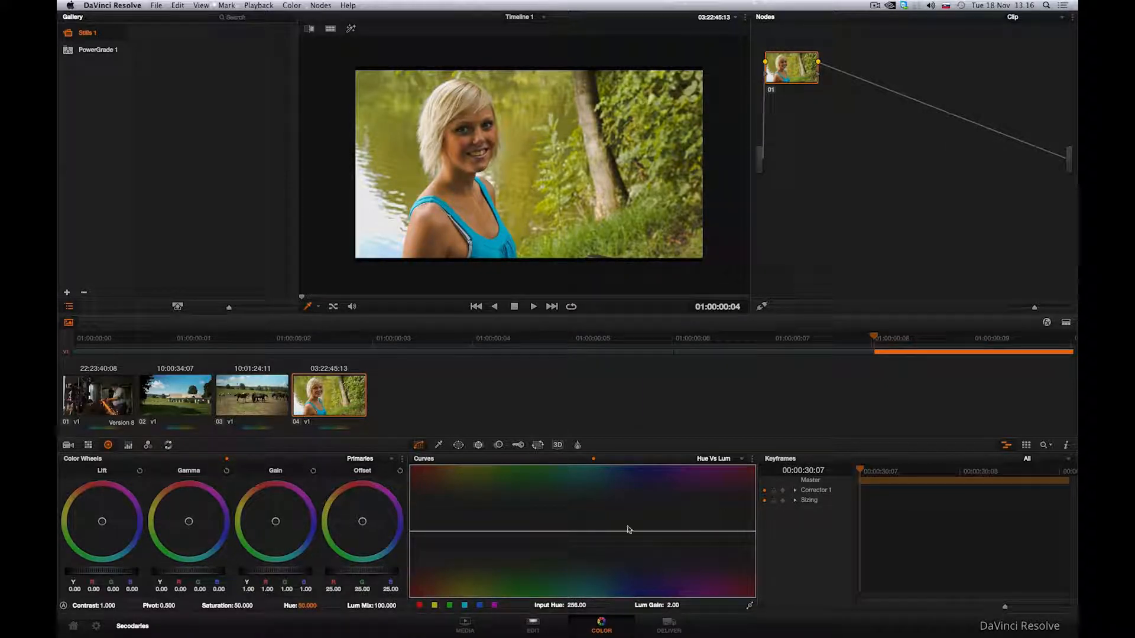
click(561, 533)
click(651, 532)
drag(602, 533, 602, 585)
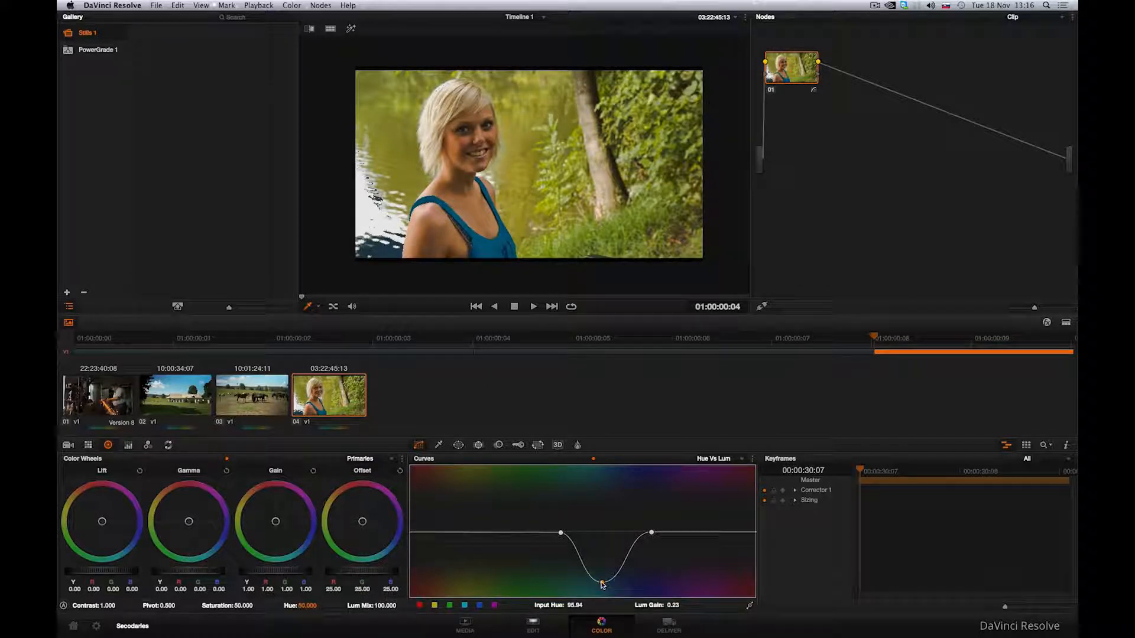
right_click(602, 584)
right_click(561, 534)
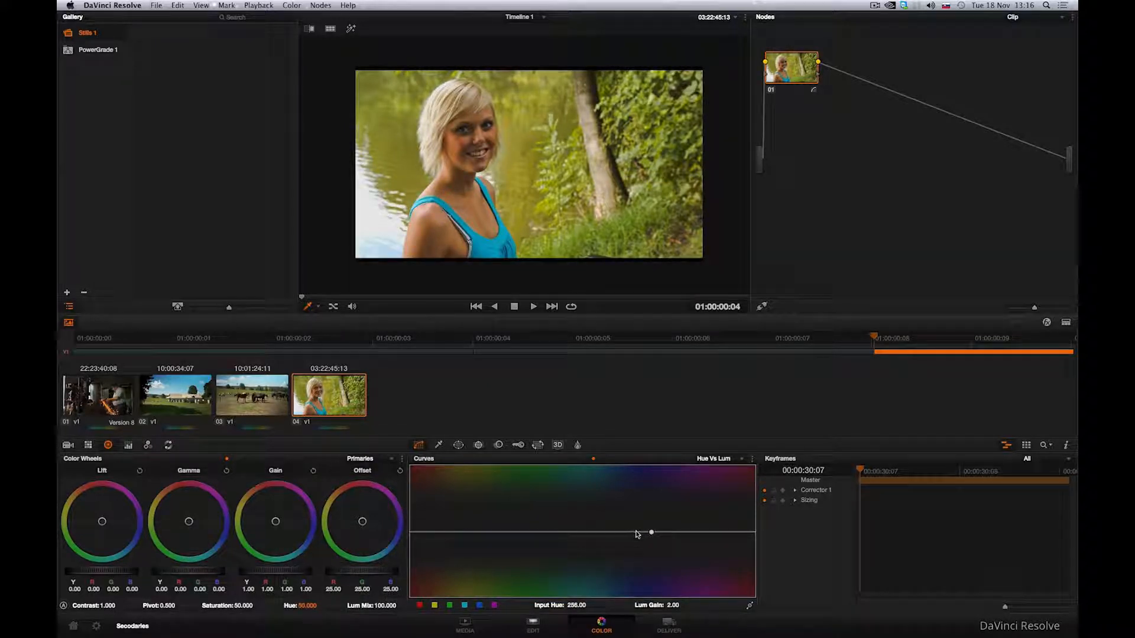
right_click(650, 534)
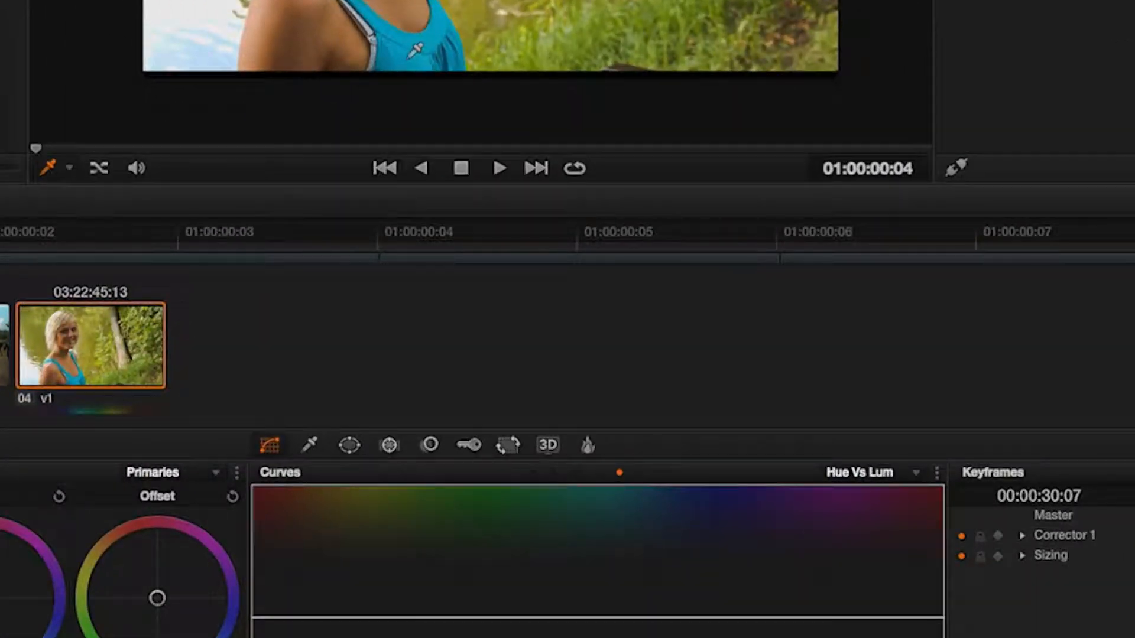
Try sampling the top's colour in the viewer and shifting its point on the Hue Vs Lum curve, then delete it.
click(409, 57)
mouse_move(604, 604)
mouse_down()
mouse_move(602, 558)
mouse_move(603, 630)
mouse_move(612, 609)
mouse_up()
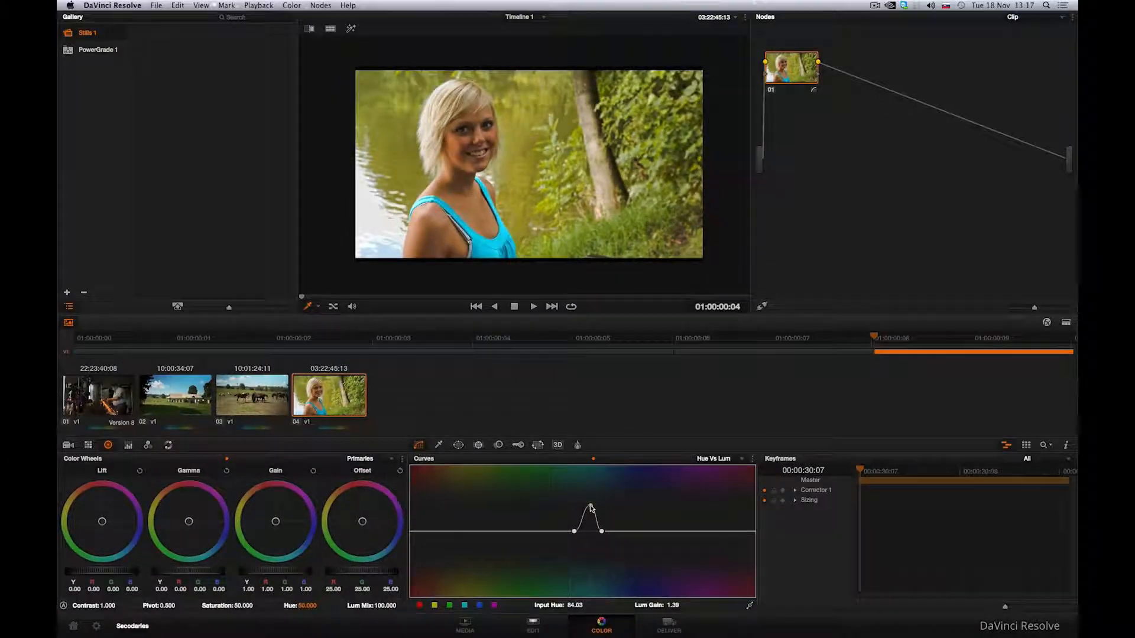
drag(591, 531, 588, 524)
right_click(589, 523)
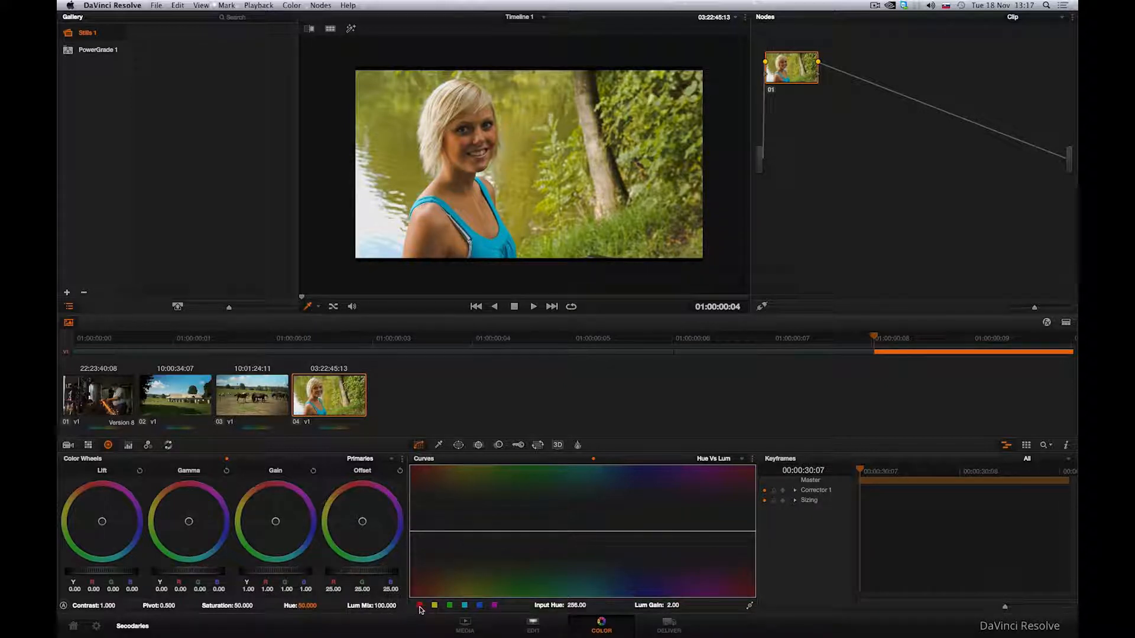
Try lowering the luminance of the yellow hue preset on the Hue Vs Lum curve, then delete its points.
click(445, 607)
mouse_move(467, 532)
mouse_down()
mouse_move(470, 496)
mouse_move(469, 552)
mouse_up()
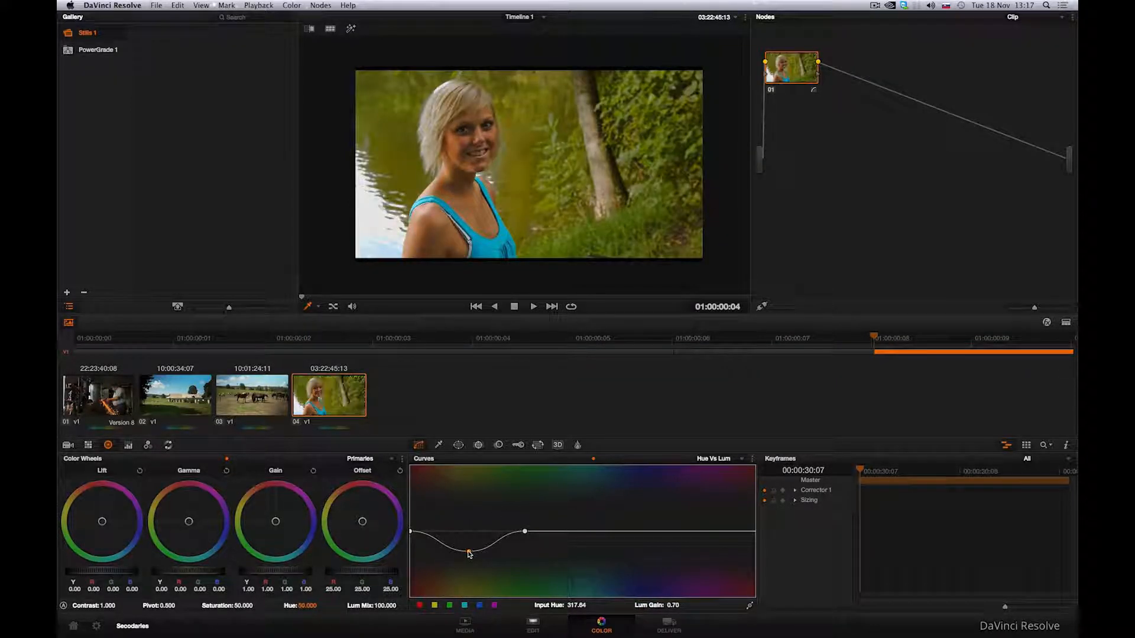
right_click(469, 552)
right_click(525, 531)
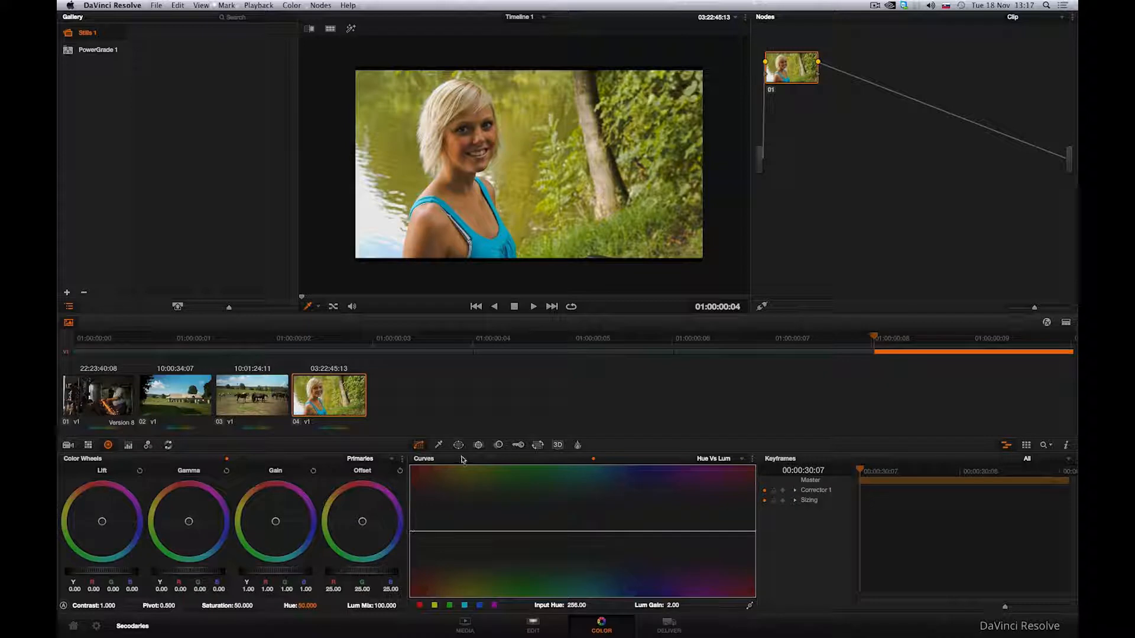
Sample the blue top in the viewer and pull its hue down on the Hue Vs Lum curve to darken it.
click(439, 445)
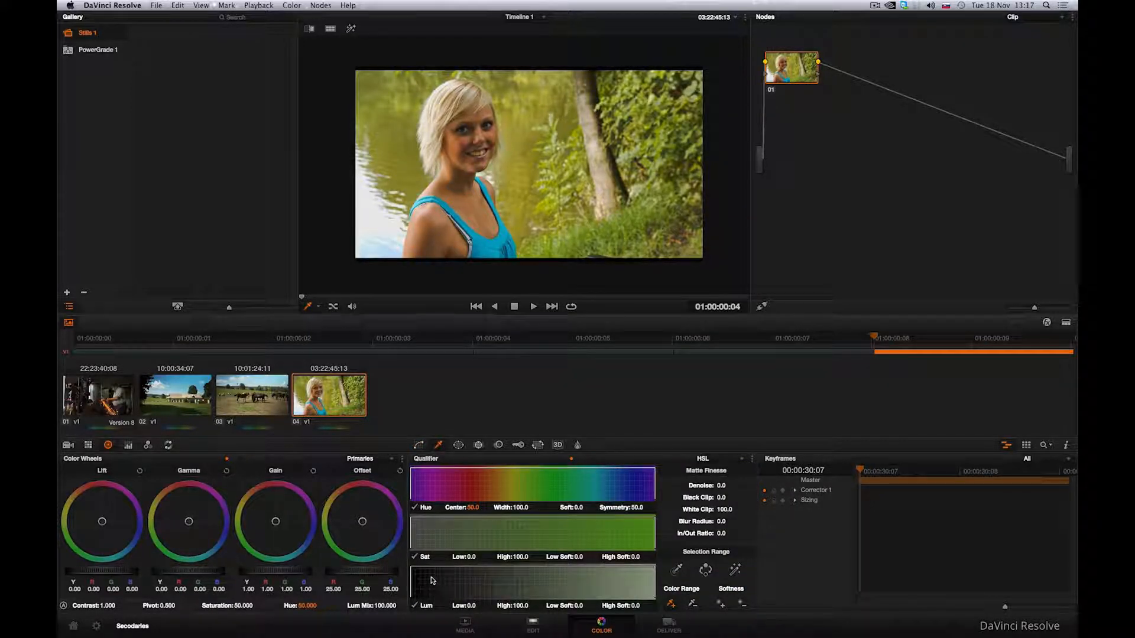
click(419, 447)
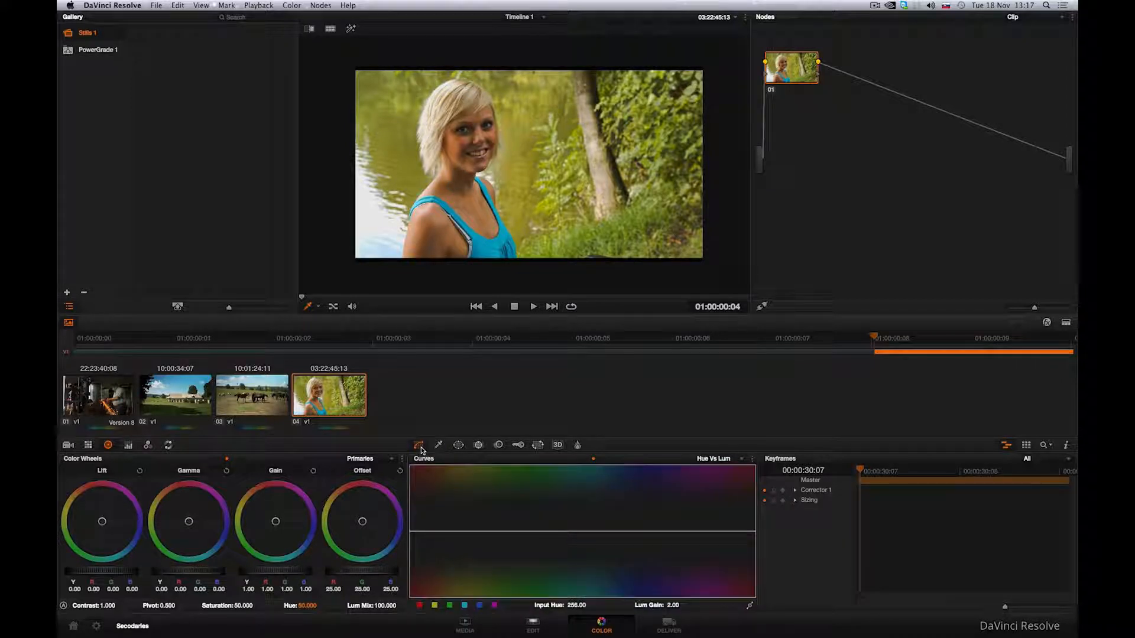
click(487, 247)
drag(590, 533, 591, 584)
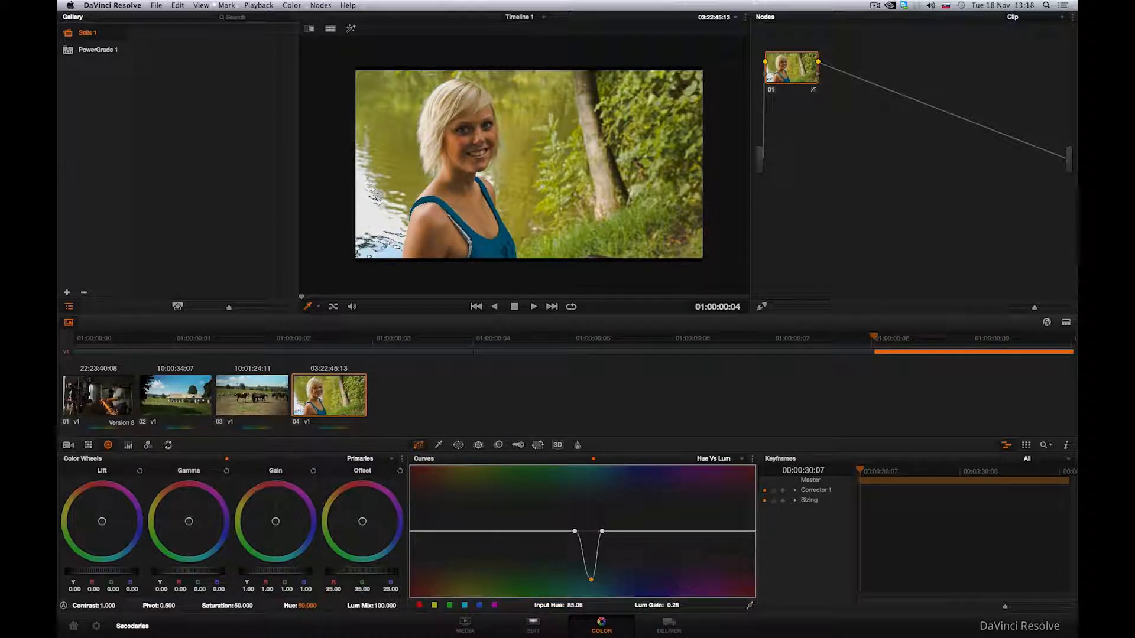
Enable a custom curve power window and draw a closed shape around the woman's shoulders and blue top.
click(458, 445)
click(420, 546)
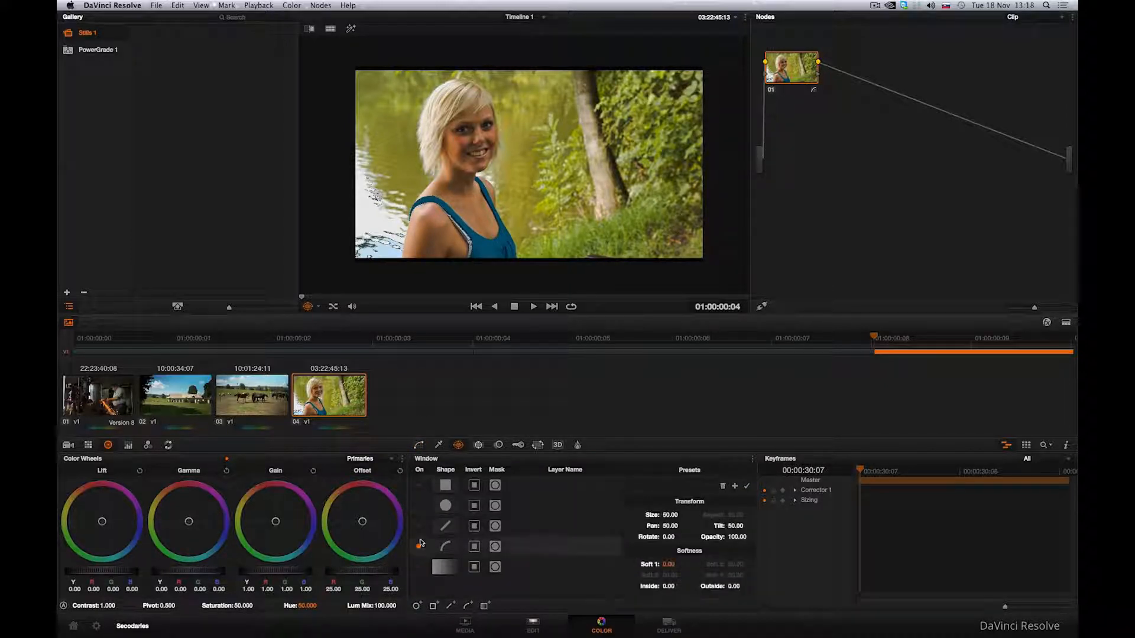
click(412, 194)
click(404, 220)
click(400, 264)
click(538, 269)
click(524, 182)
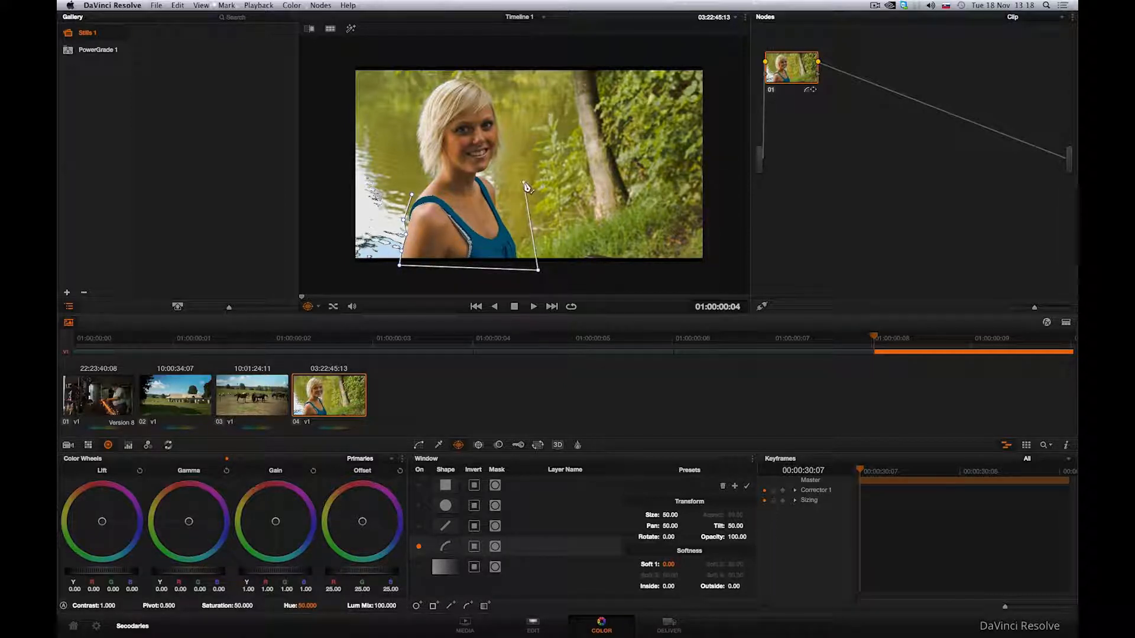
click(475, 170)
click(423, 175)
click(412, 194)
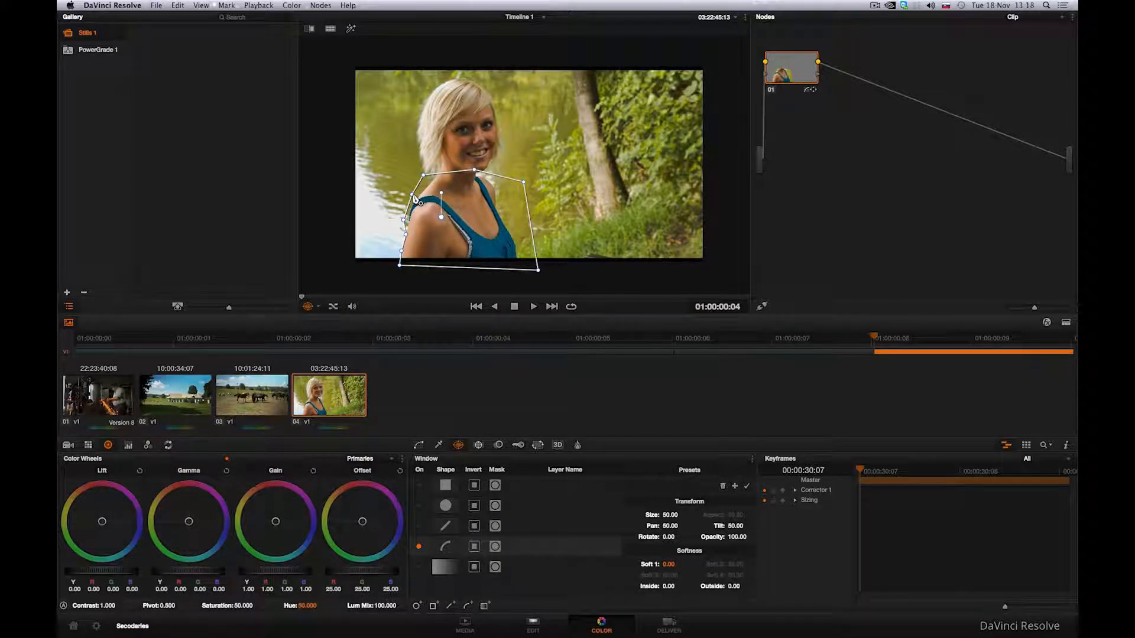